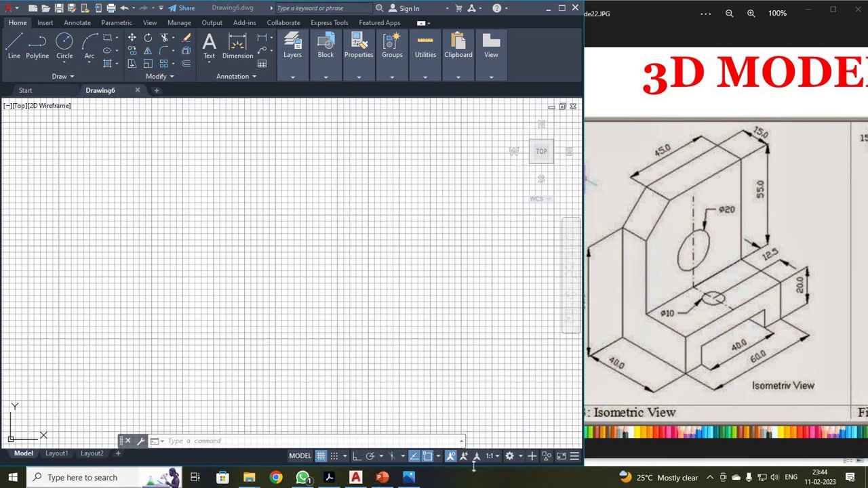
Switch to the 3D modelling workspace and set the drawing view to SE Isometric.
click(509, 456)
click(547, 387)
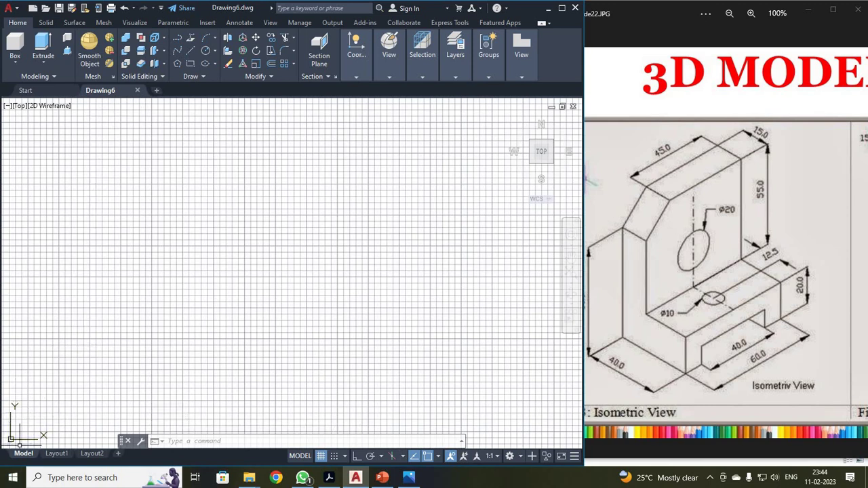
click(135, 22)
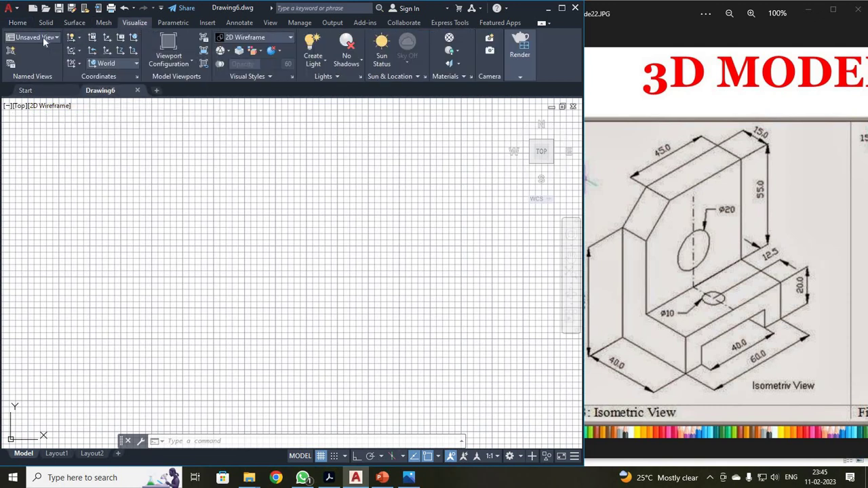
click(42, 37)
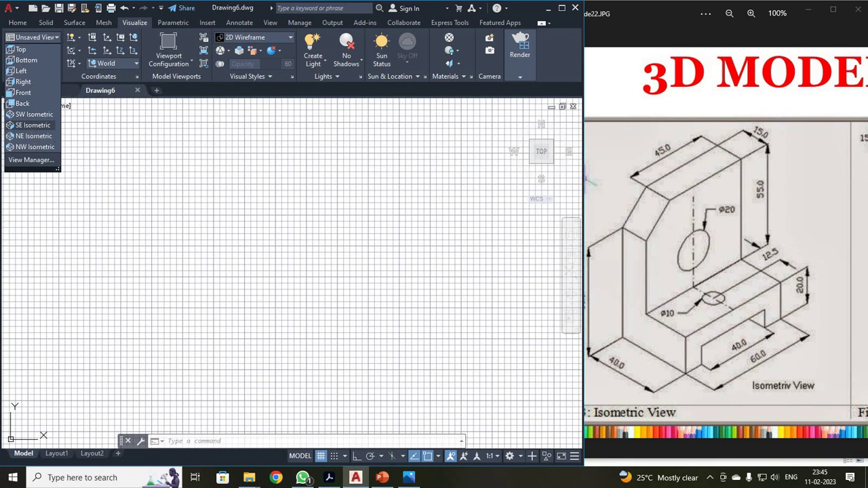
click(33, 125)
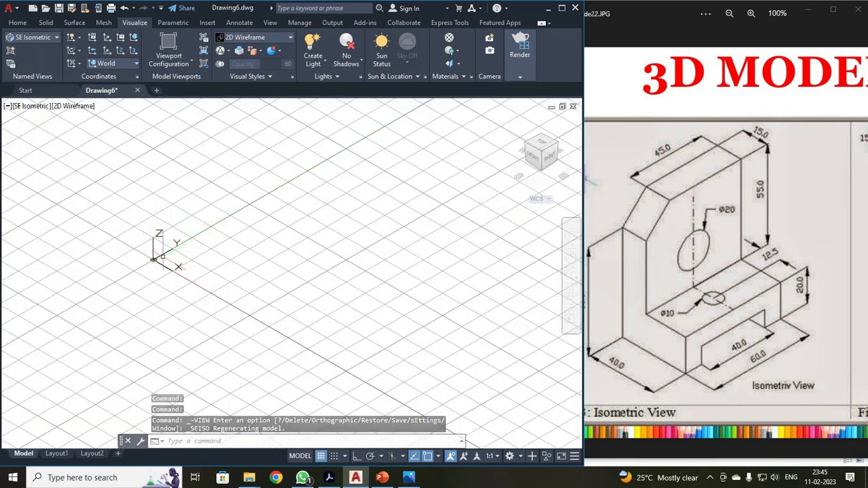
Zoom the view to All and turn off the grid display.
text(z)
key(Return)
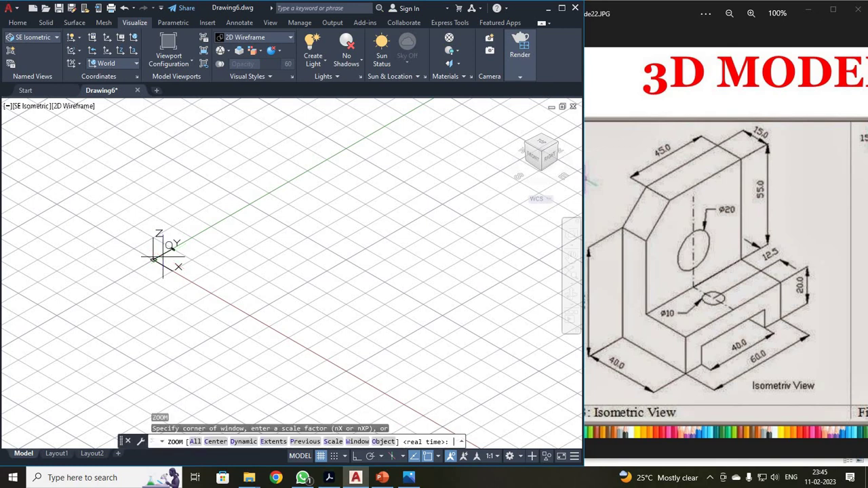
text(a)
key(Return)
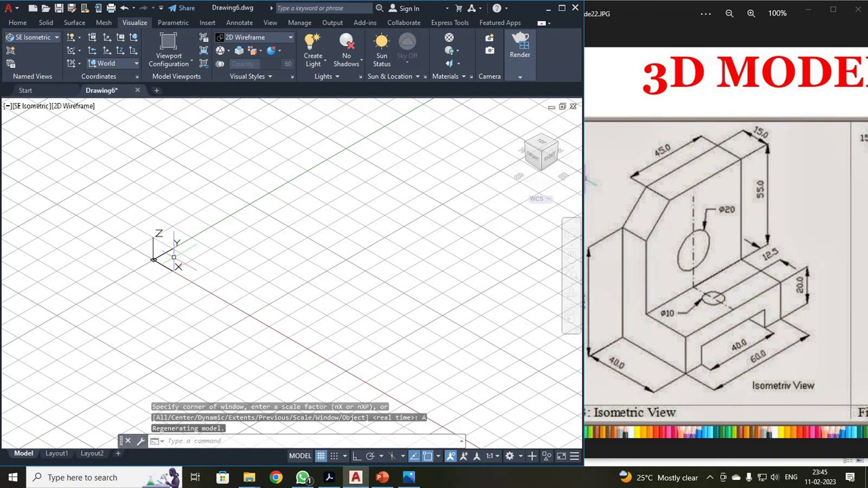
key(F7)
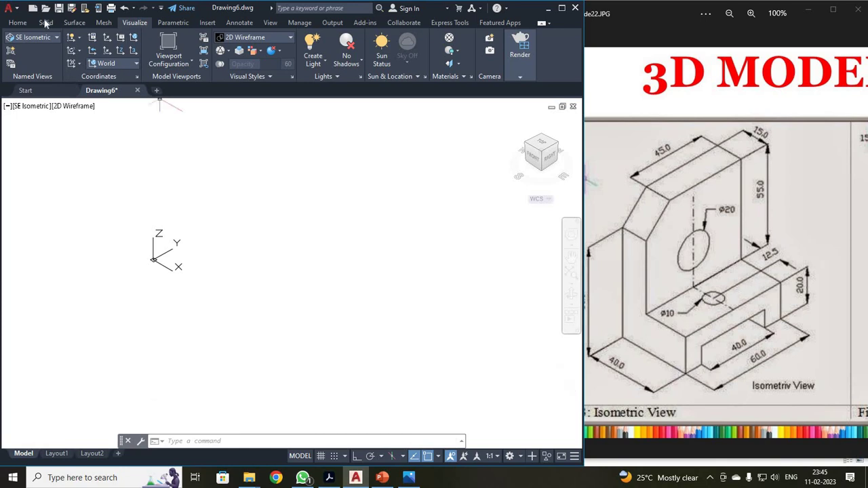
With Ortho on, start the base profile with lines 10 along Y, 10 up and 40 along Y.
click(17, 22)
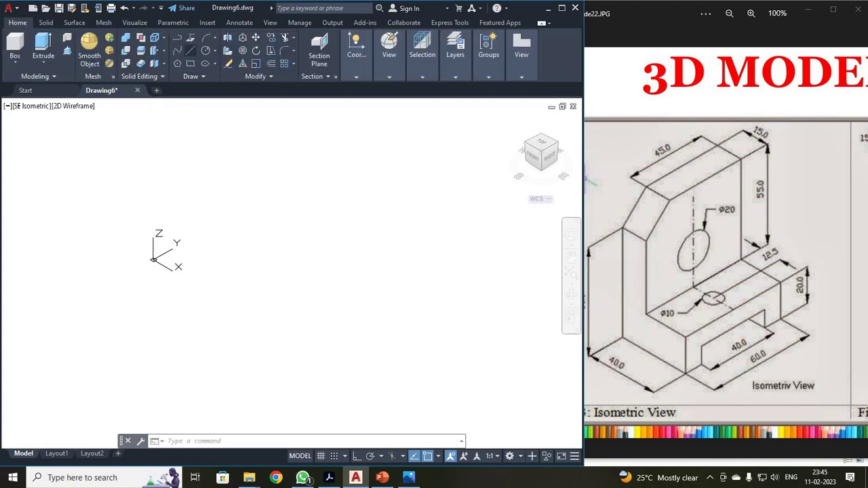
text(l)
key(Return)
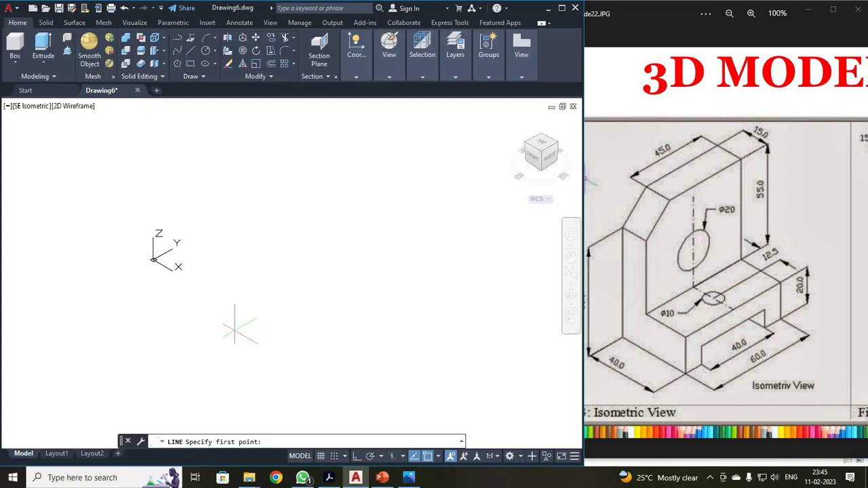
click(357, 455)
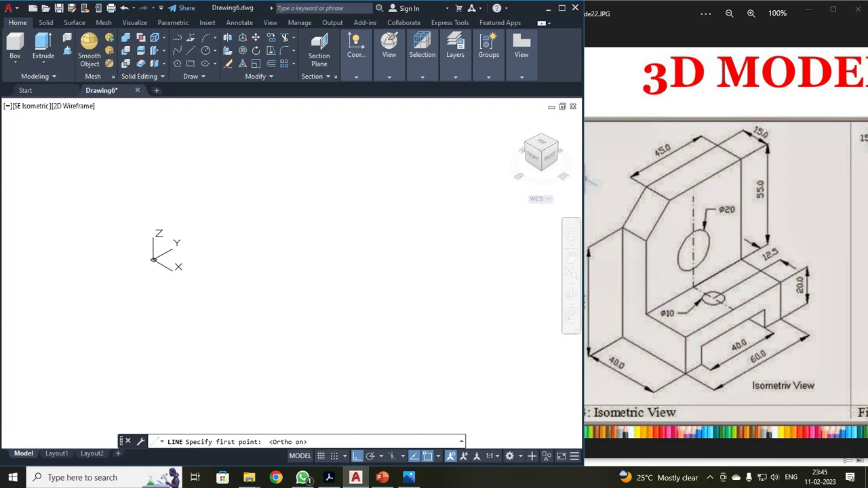
click(246, 314)
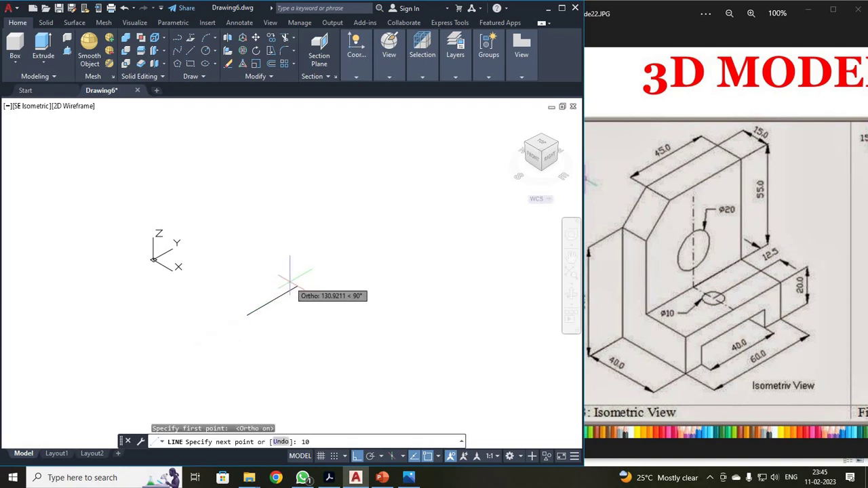
text(10)
key(Return)
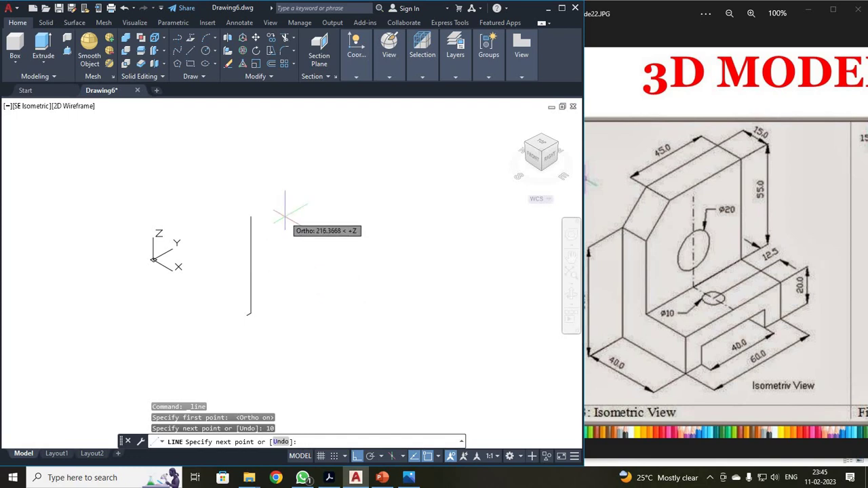
text(10)
key(Return)
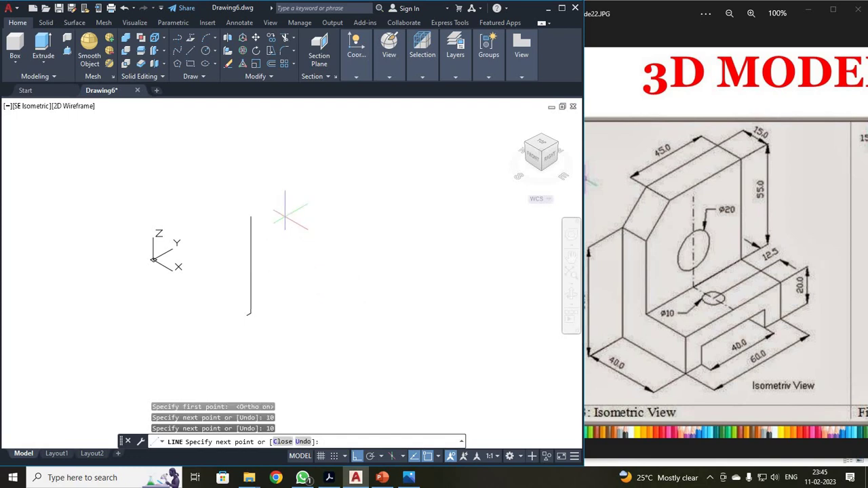
text(40)
key(Return)
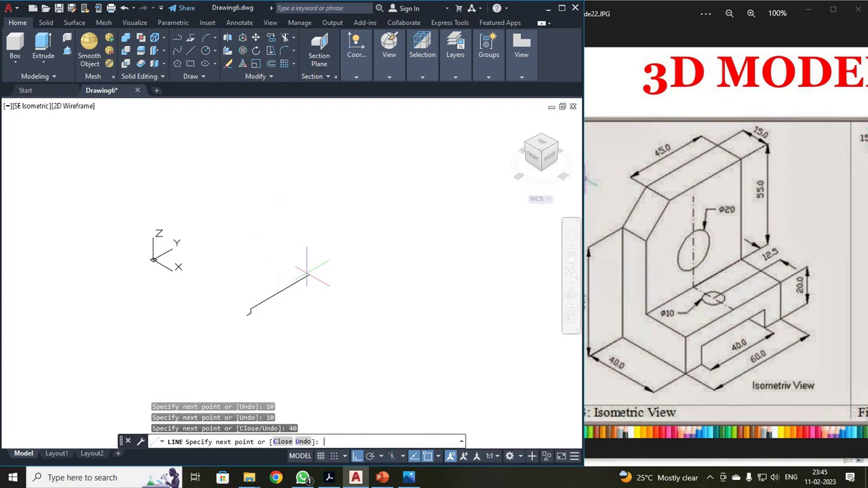
Complete the notched profile with lines 10 down, 10 along Y, 20 up and 60 back, closing it to the start point.
text(10)
key(Return)
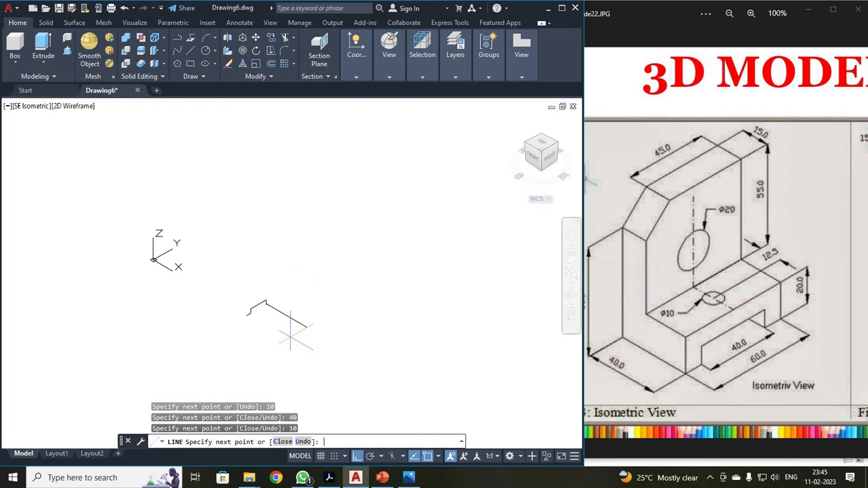
text(10)
key(Return)
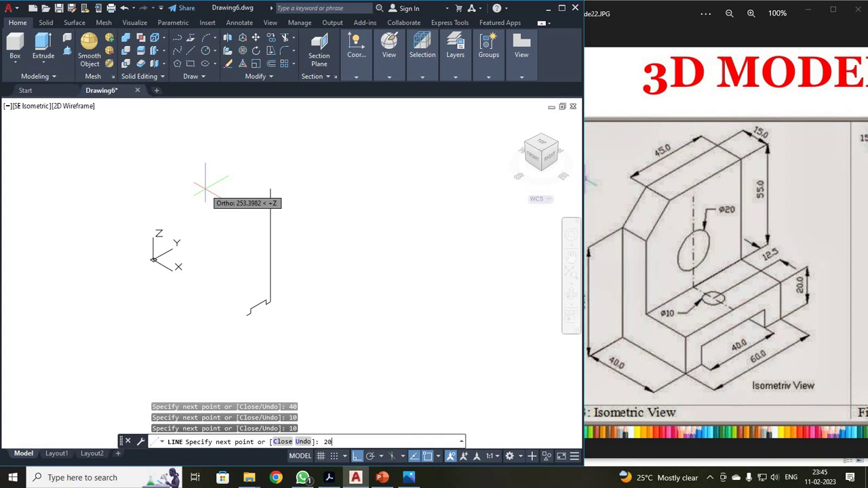
text(20)
key(Return)
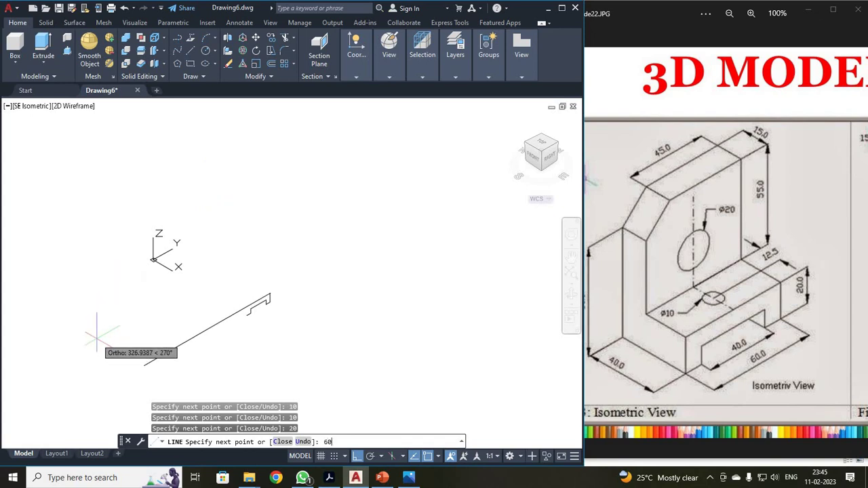
key(Return)
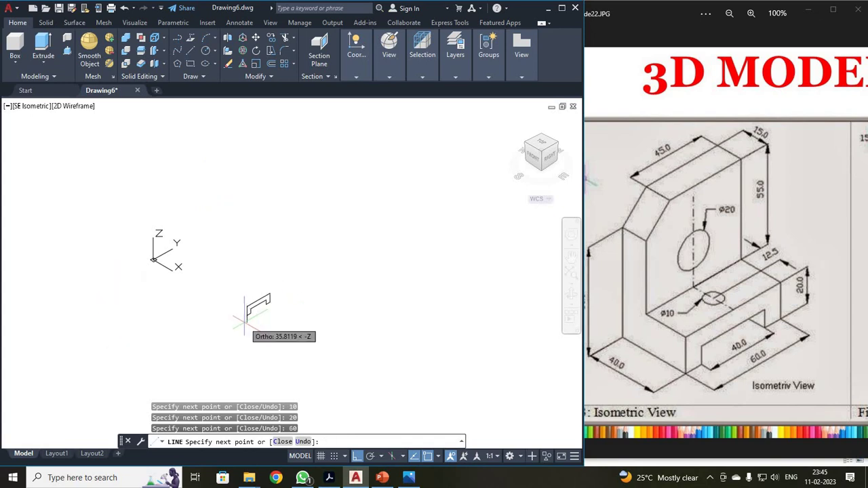
text(C)
key(Return)
Convert all lines of the closed notched profile into a region.
scroll(244, 322, up, 3)
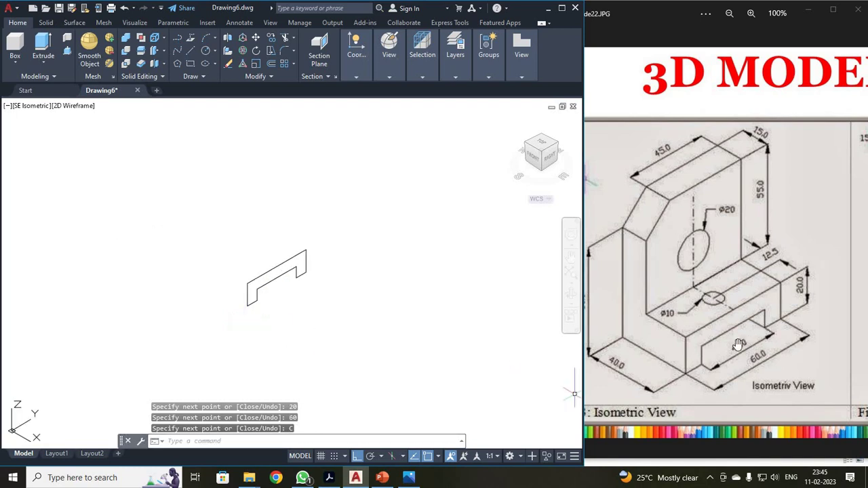
drag(738, 345, 733, 344)
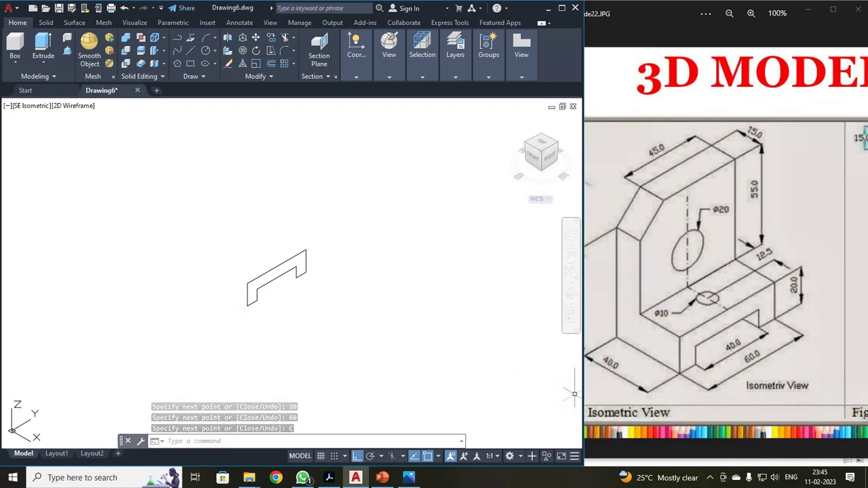
scroll(258, 281, up, 4)
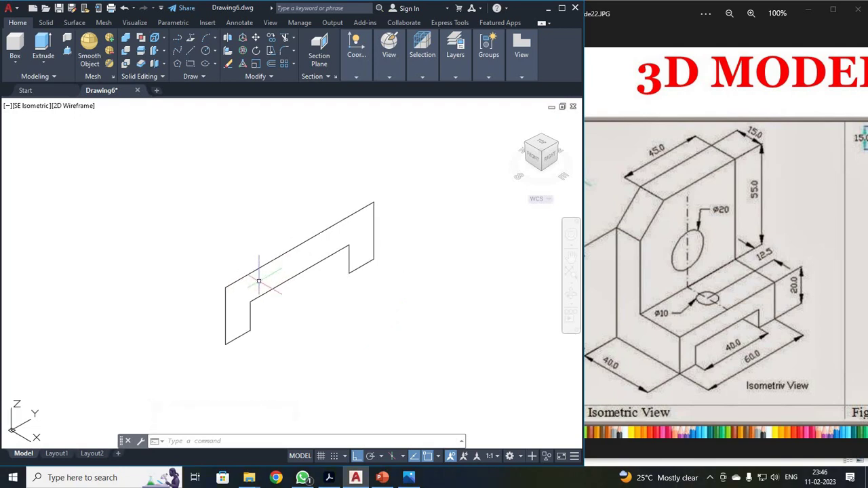
click(205, 441)
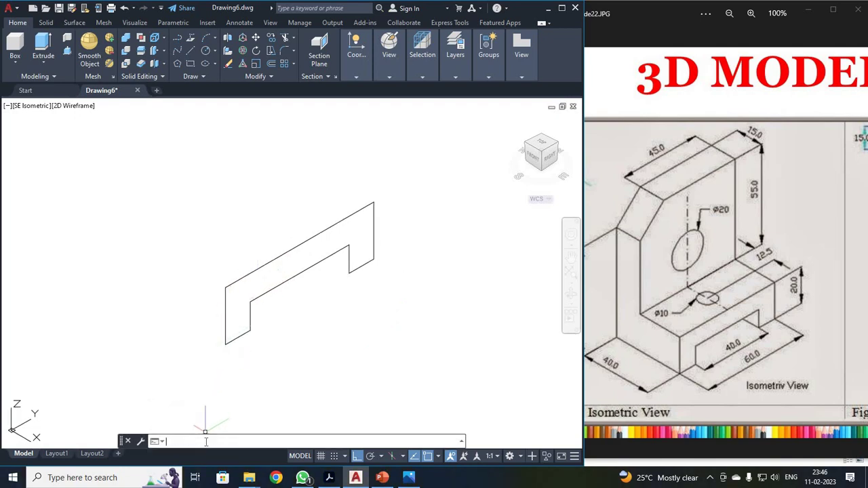
text(REG)
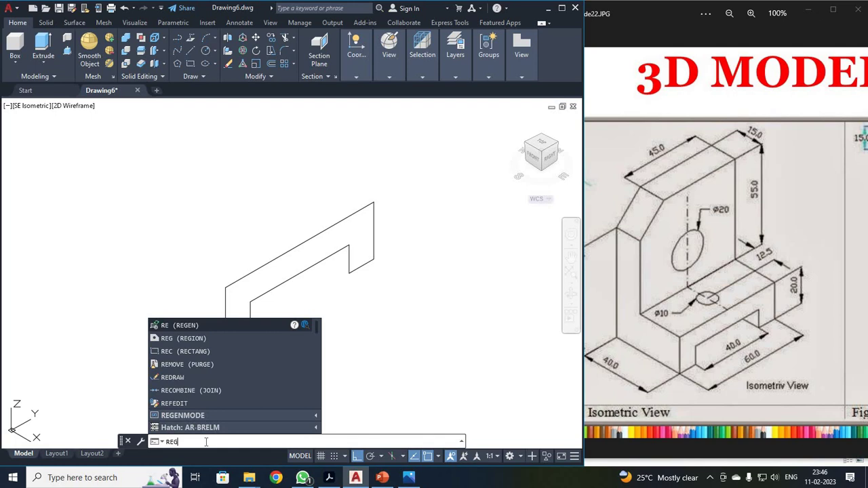
text(ION)
key(Return)
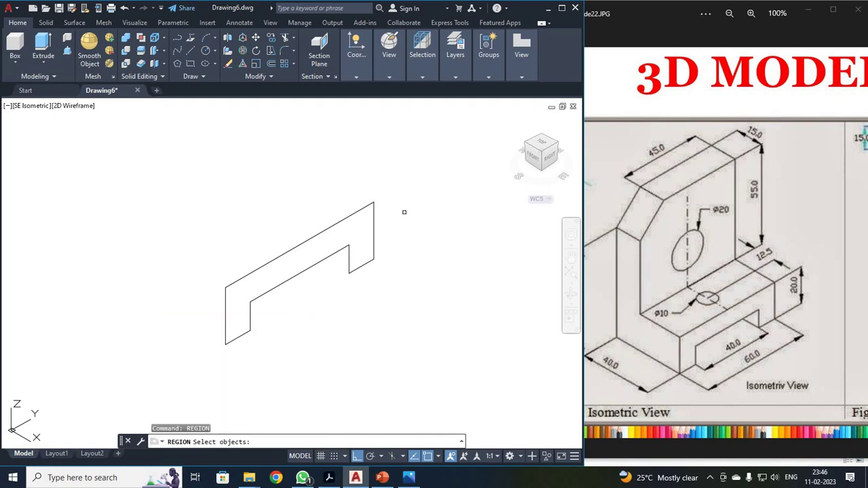
click(140, 202)
click(465, 378)
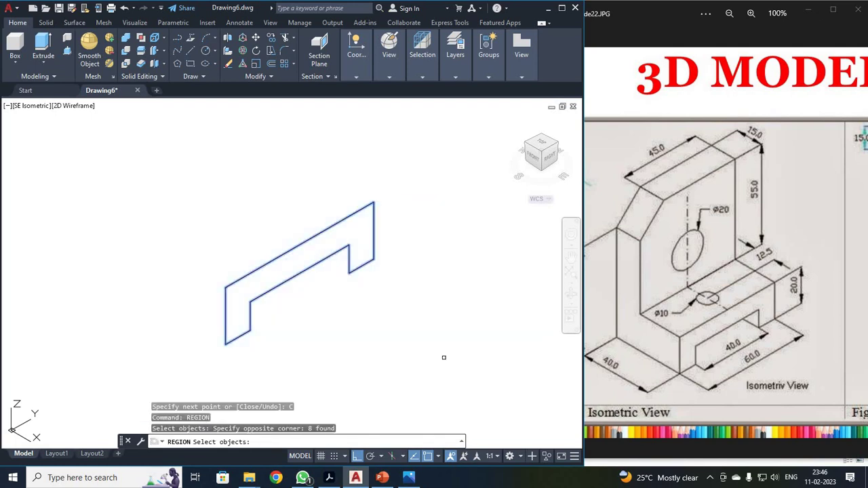
key(Return)
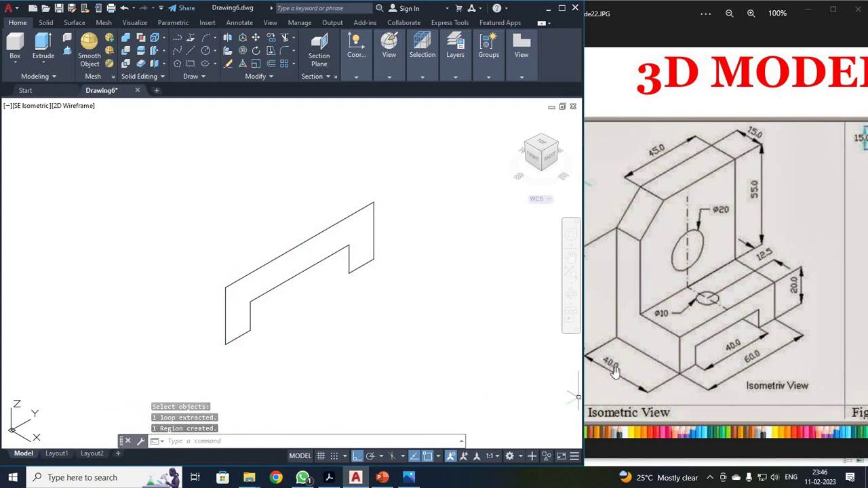
Extrude the notched region by 40 along the X direction to form the base block.
click(43, 45)
click(225, 311)
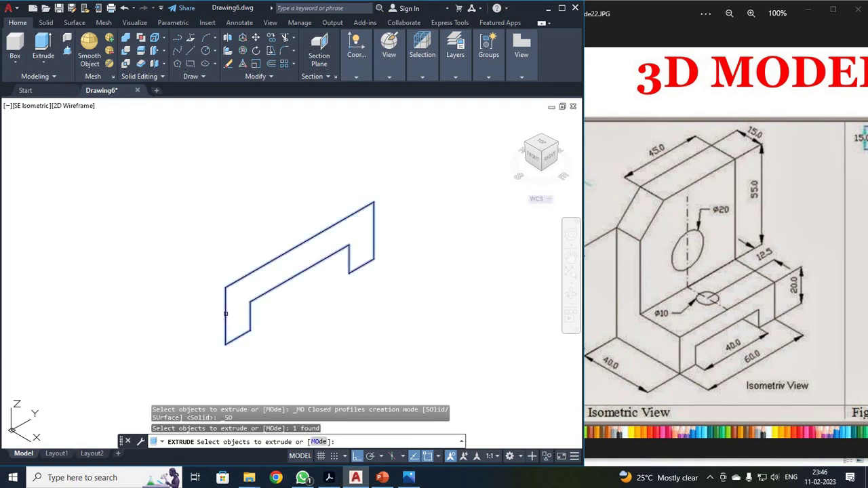
key(Return)
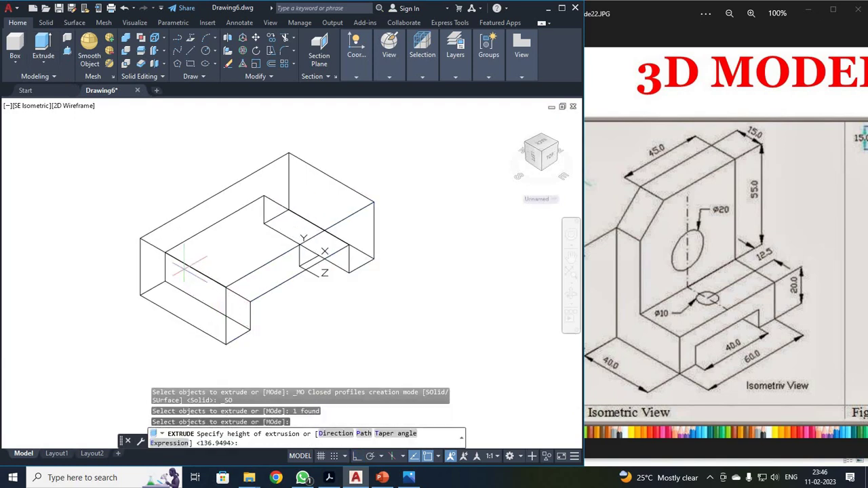
key(Return)
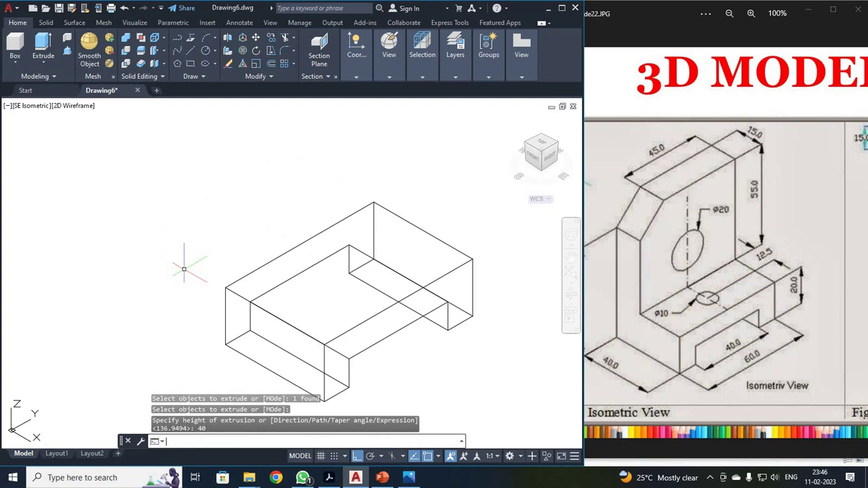
Draw construction lines on the block's upper face from the back corner, 27.5 along the X edge and 30 inward along Y, to locate the hole centre.
scroll(383, 368, up, 2)
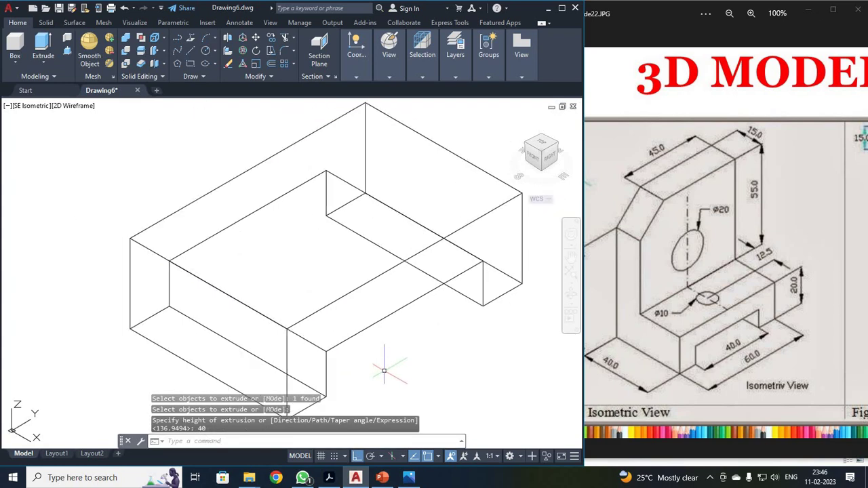
scroll(387, 366, down, 2)
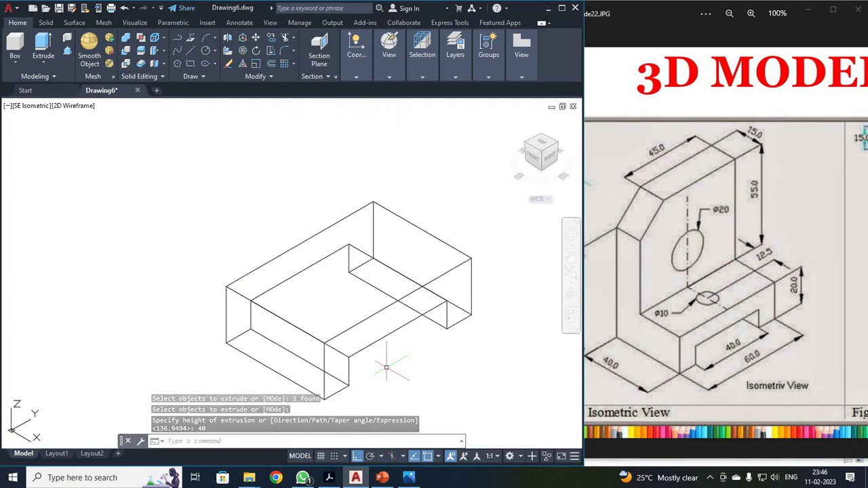
scroll(416, 364, up, 2)
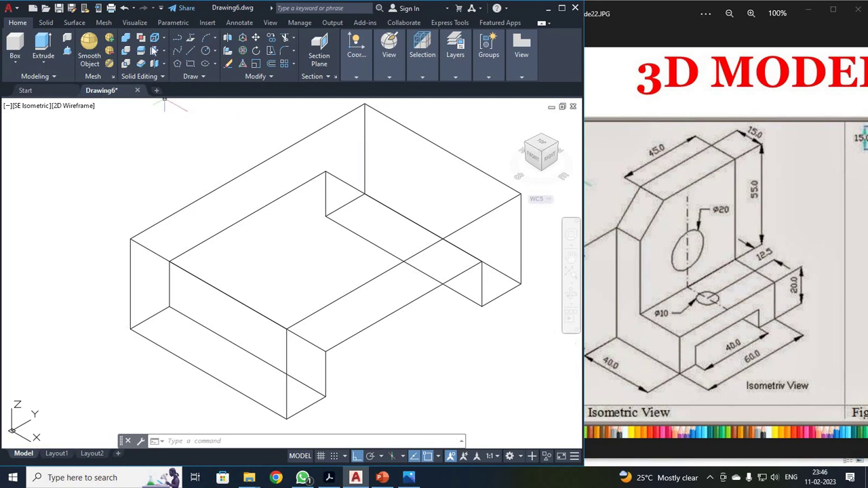
click(192, 55)
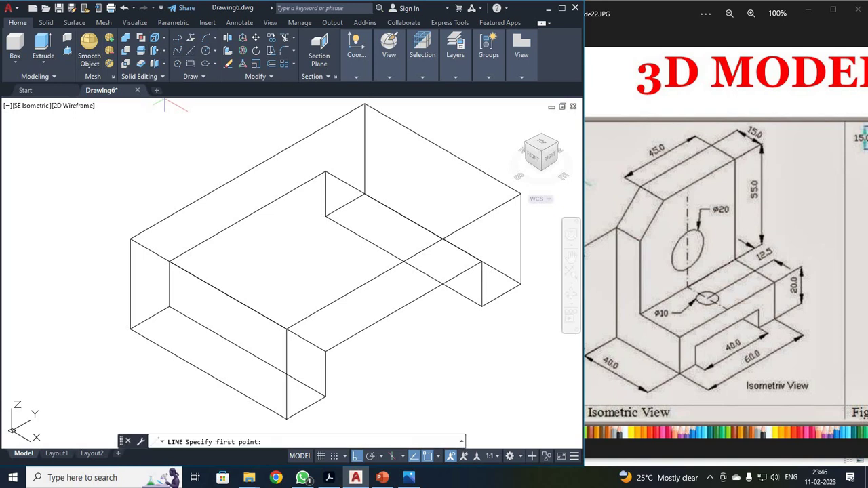
click(364, 103)
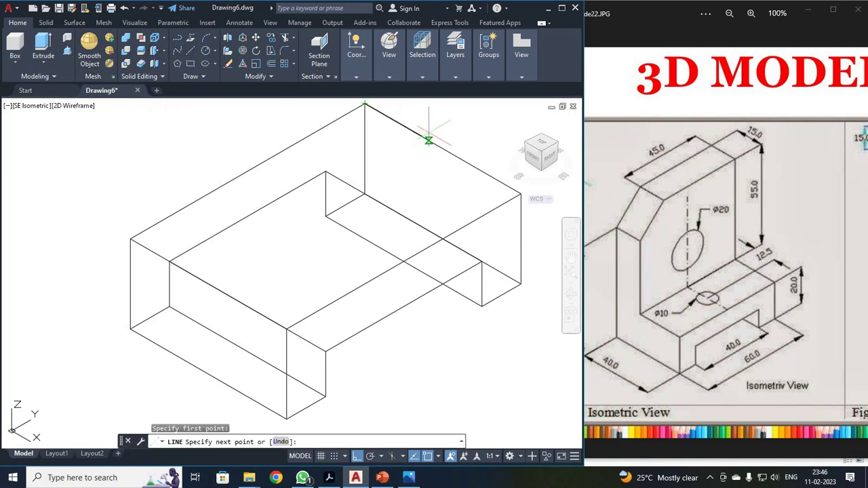
text(27.5)
key(Return)
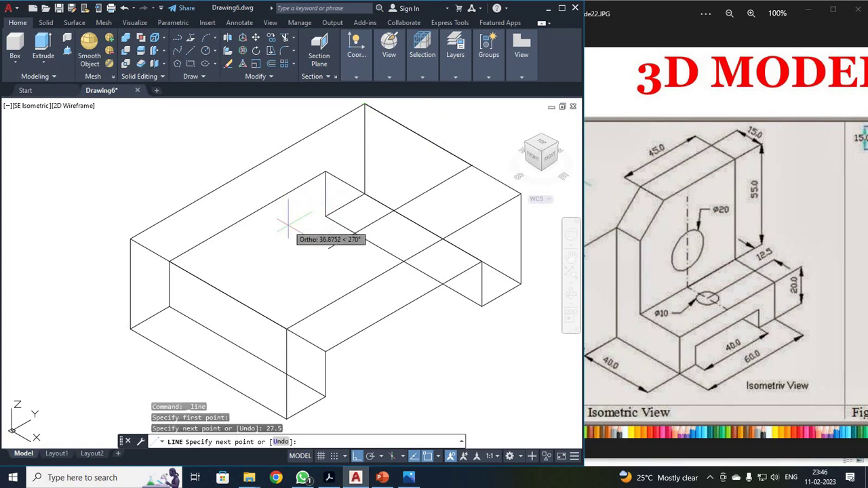
text(30)
key(Return)
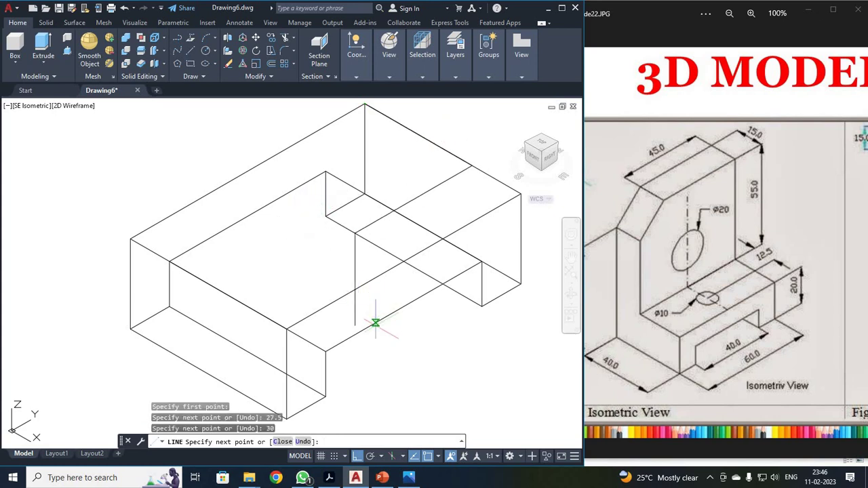
key(Escape)
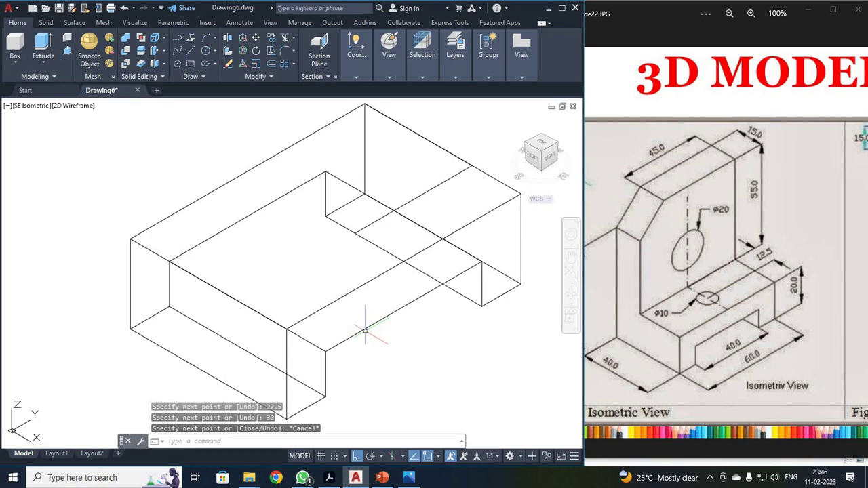
Draw a circle of radius 5 centred on the inner end of the 30 long construction line.
scroll(344, 218, up, 3)
scroll(346, 222, down, 3)
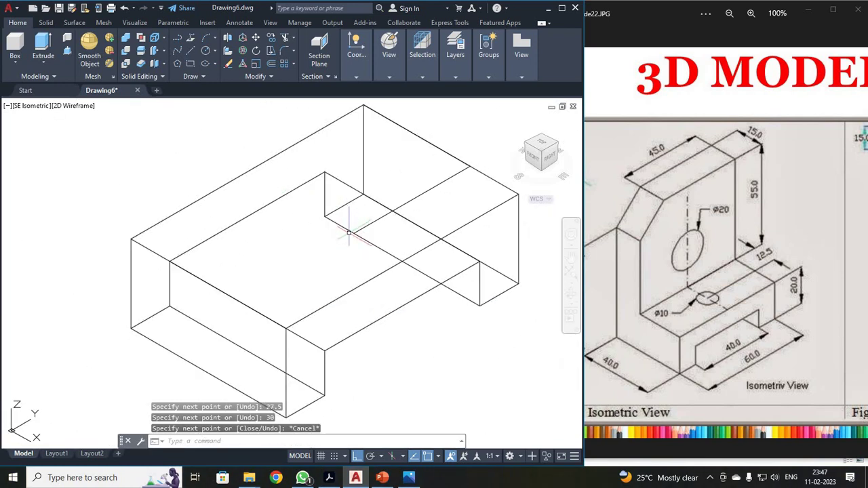
text(c)
key(Return)
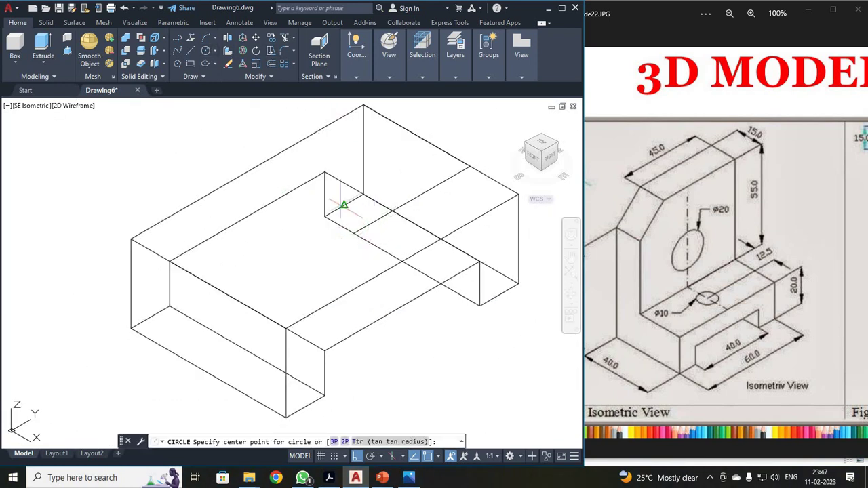
click(353, 234)
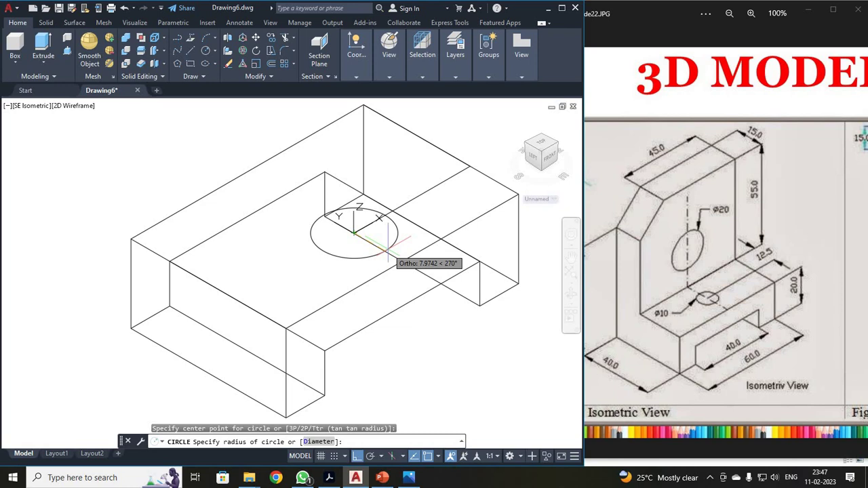
text(5)
key(Return)
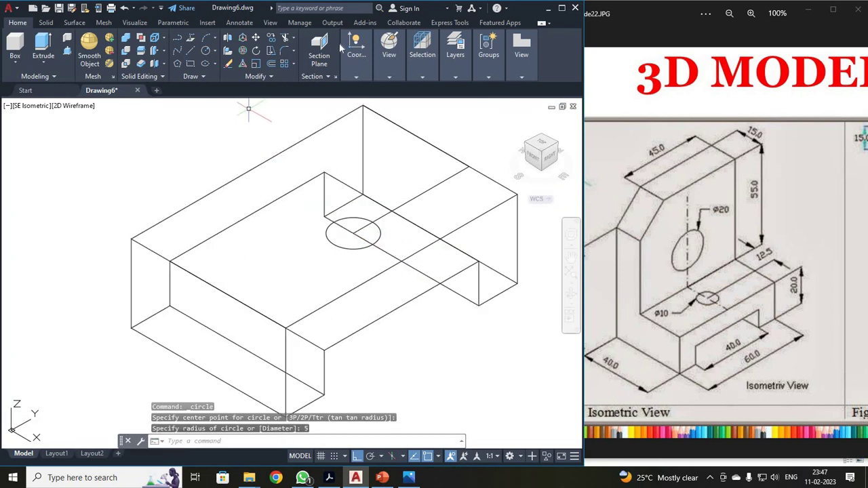
Extrude the circle downward past the underside of the base block to form a cylinder.
click(43, 49)
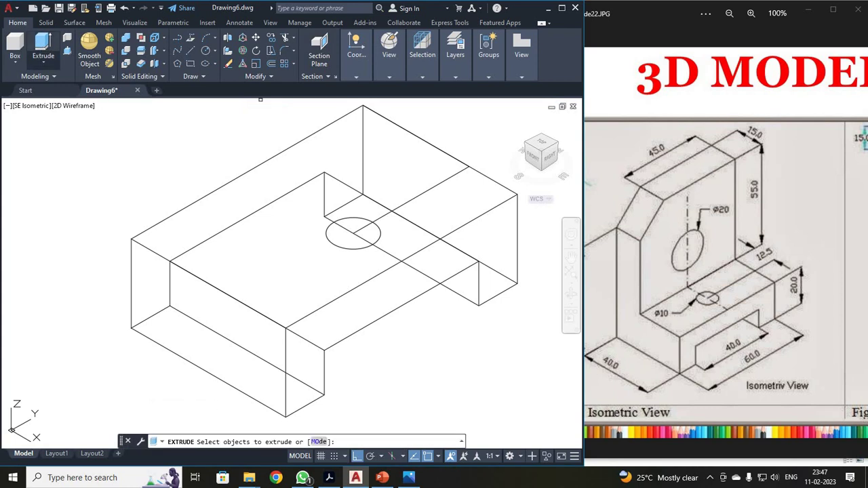
click(335, 246)
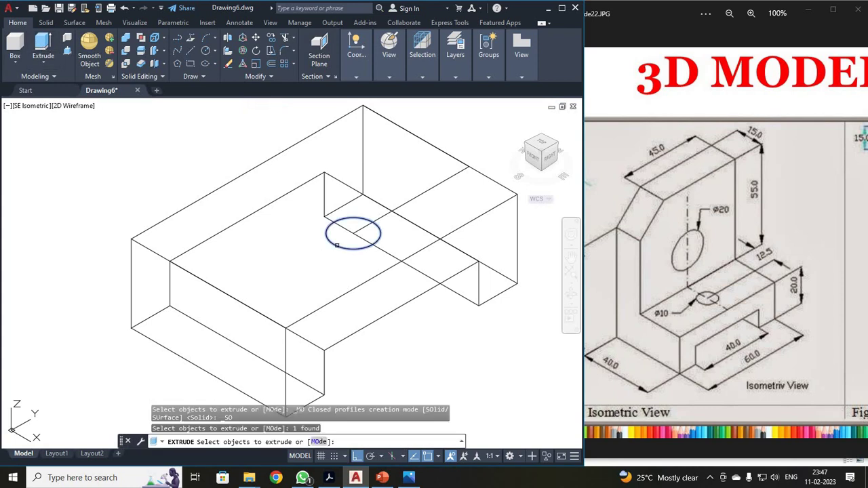
key(Return)
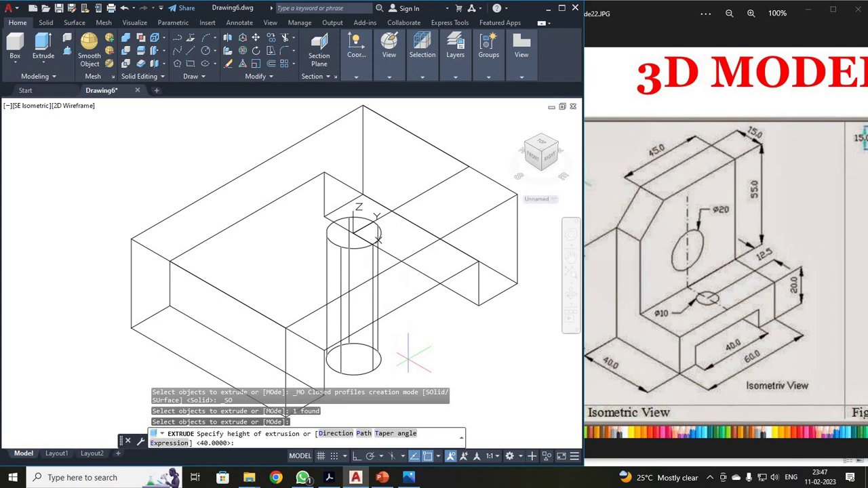
click(408, 356)
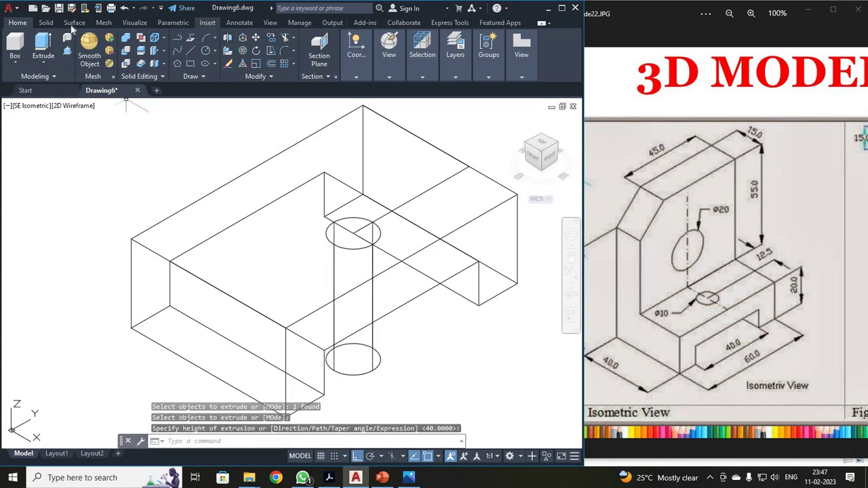
Maximize the program window and set the visual style to Shaded.
click(562, 9)
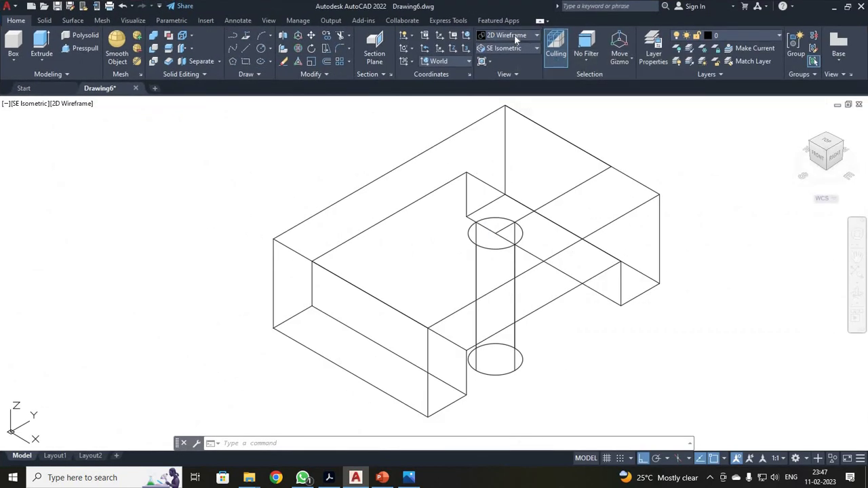
click(514, 35)
click(505, 109)
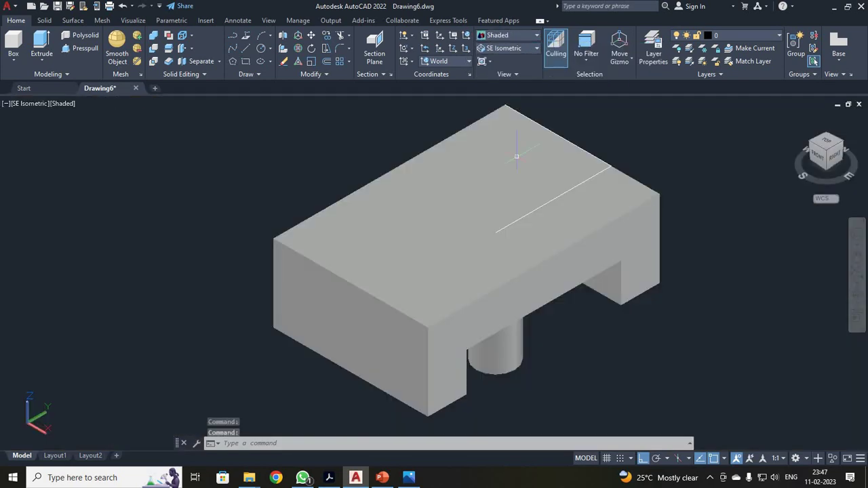
Erase the construction line that runs across the block's upper face to the hole centre.
scroll(543, 359, up, 2)
scroll(542, 359, down, 3)
click(556, 223)
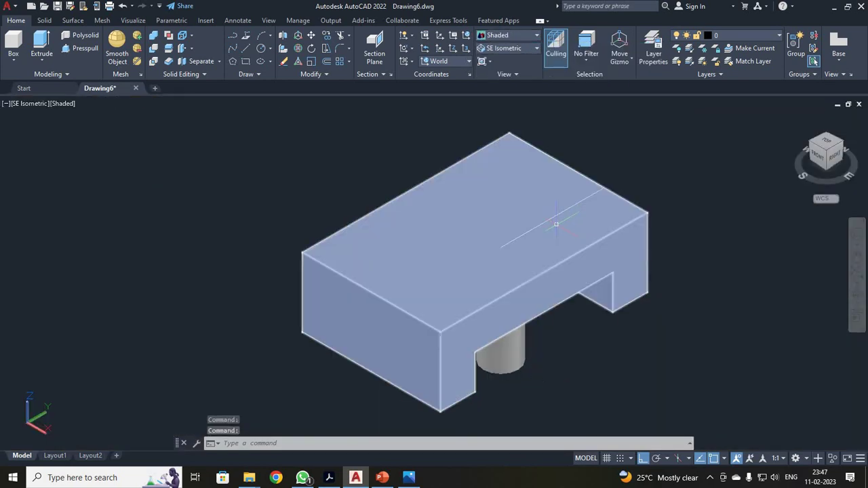
key(Escape)
click(564, 210)
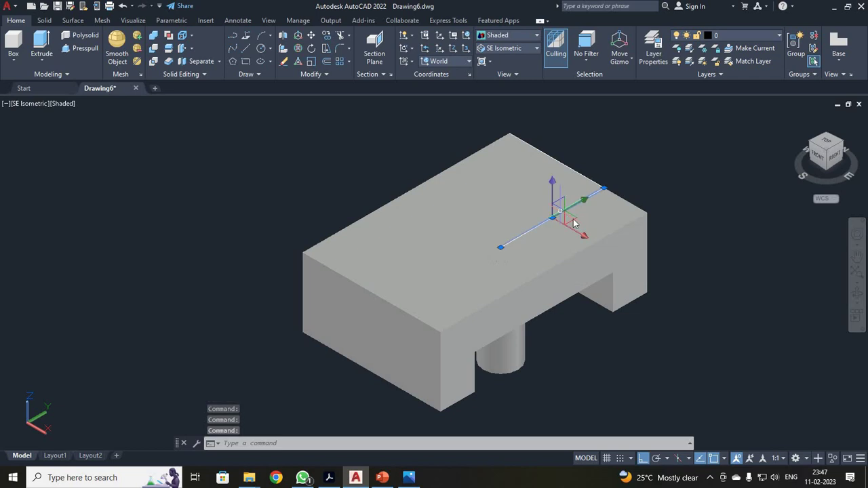
key(Delete)
click(573, 203)
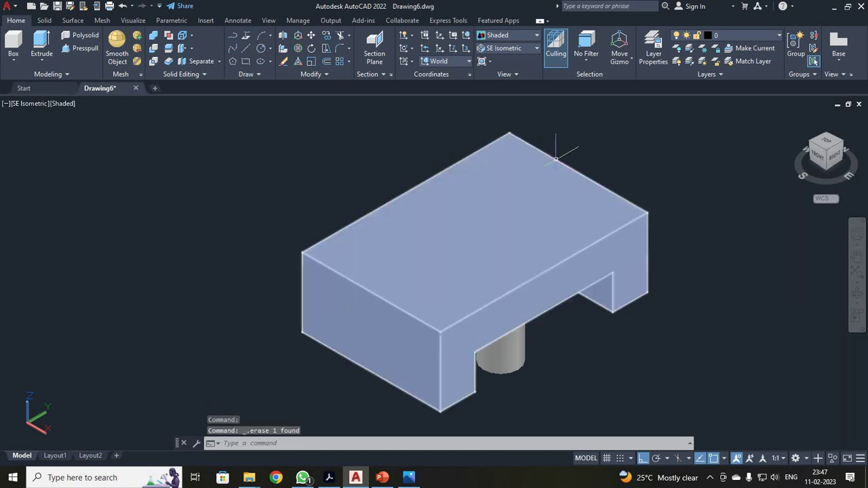
key(Escape)
Subtract the cylinder from the base block to cut the through hole.
scroll(575, 303, up, 2)
scroll(537, 344, down, 3)
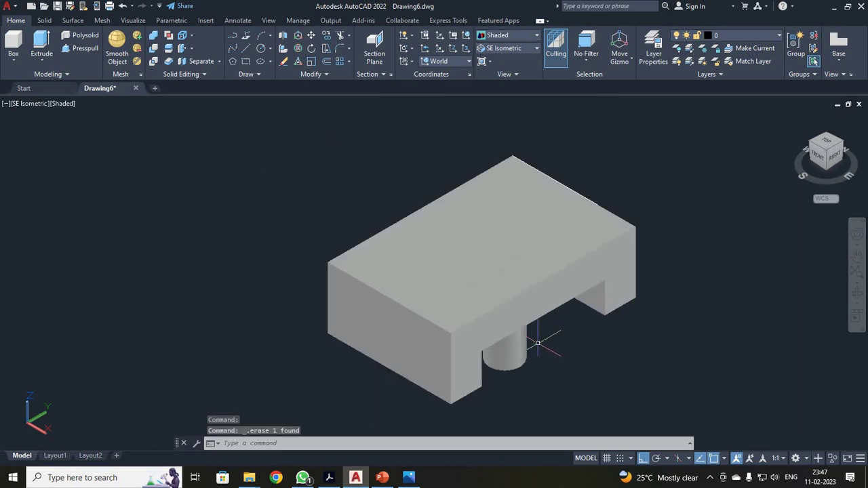
scroll(537, 343, up, 2)
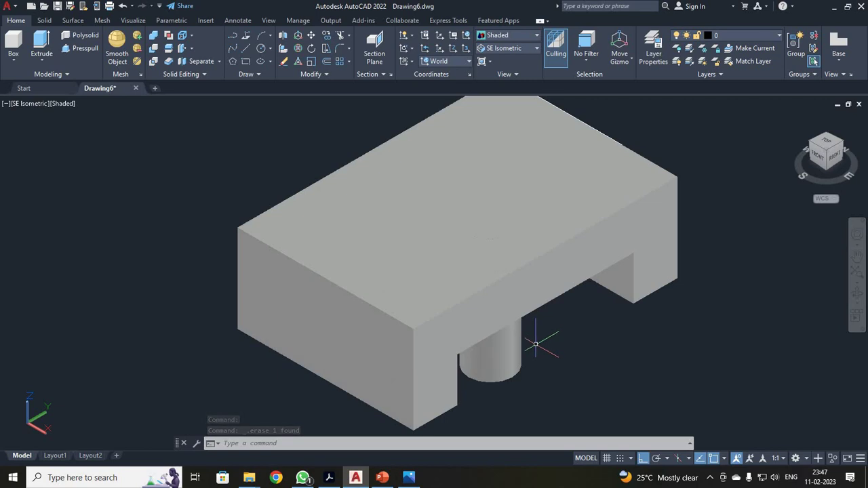
text(s)
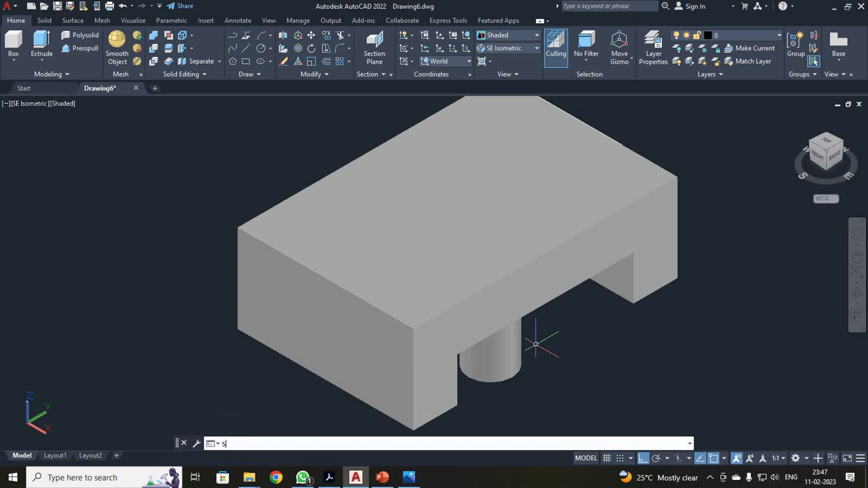
text(ubstr)
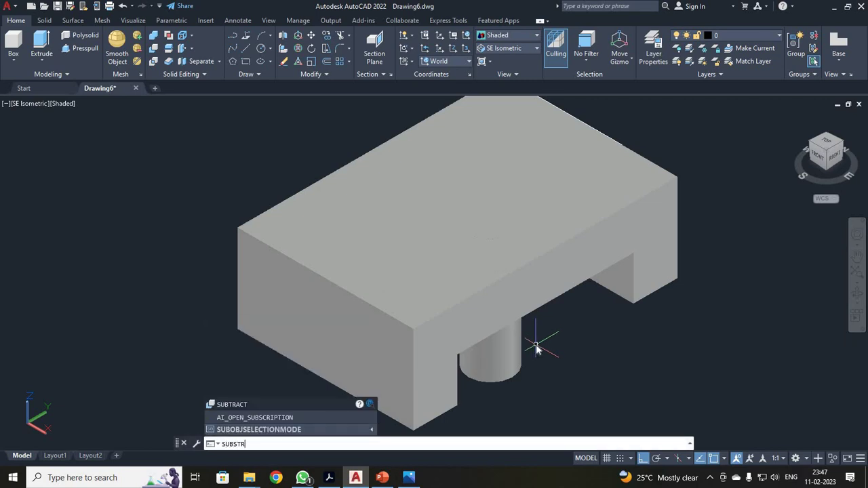
text(act)
key(Return)
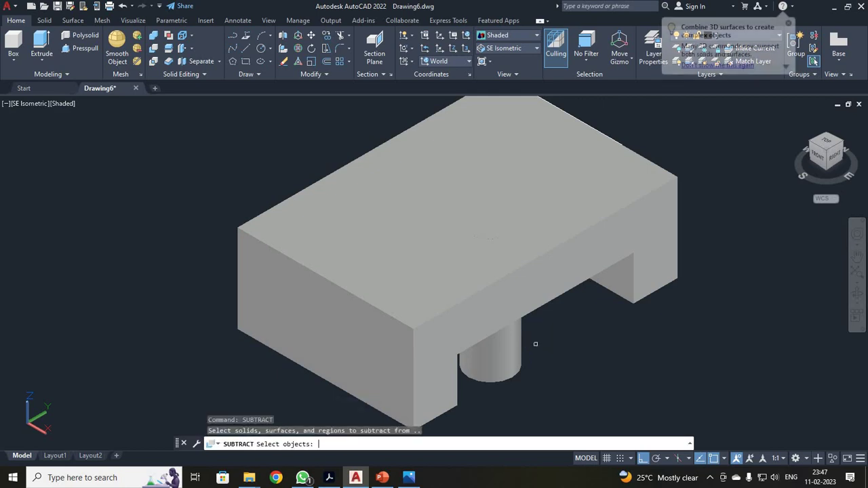
click(408, 282)
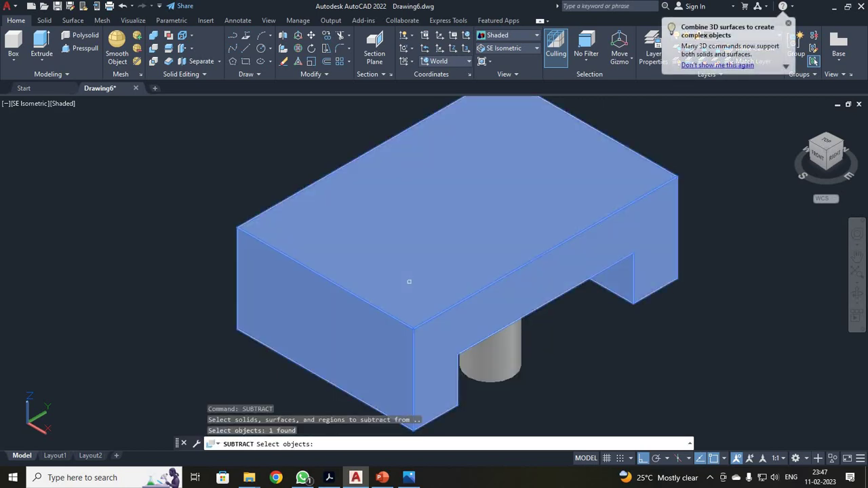
click(499, 374)
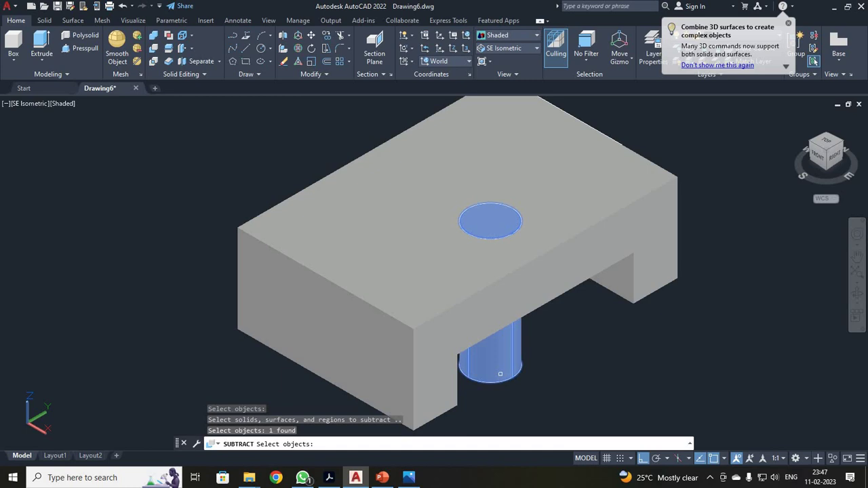
key(Return)
Examine the hole and notch up close and in the Right and Bottom views, then return to SE Isometric.
scroll(514, 209, up, 6)
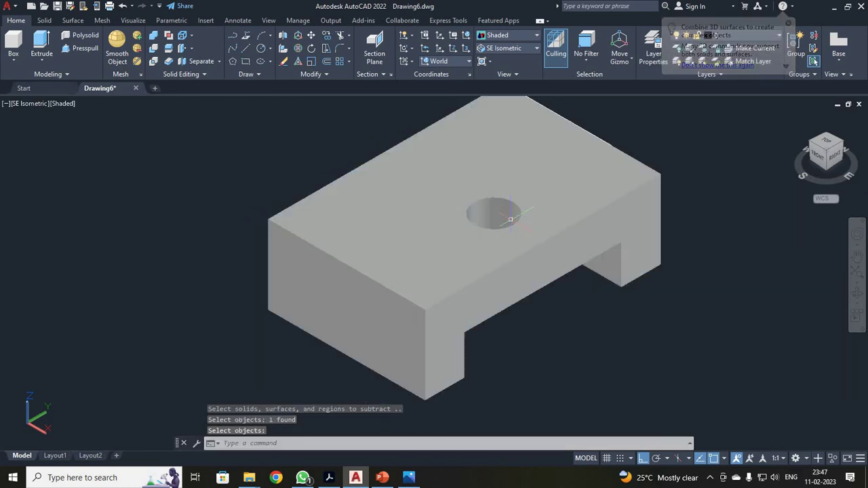
scroll(501, 210, down, 6)
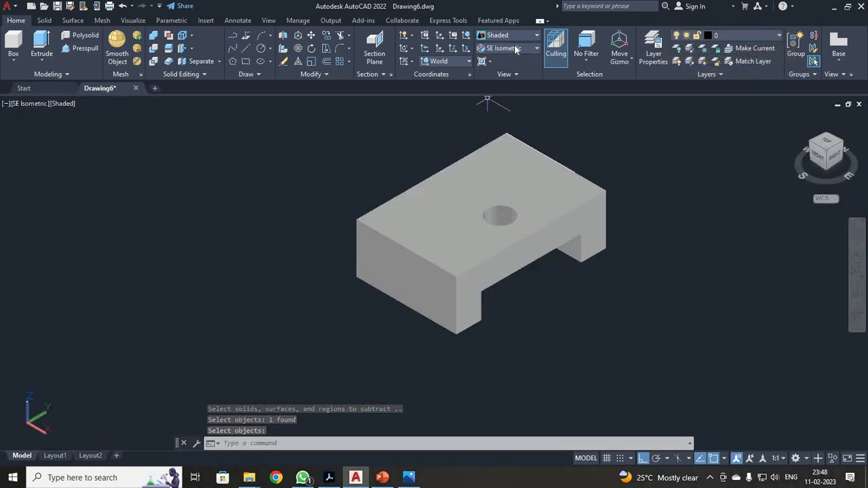
click(508, 48)
click(505, 92)
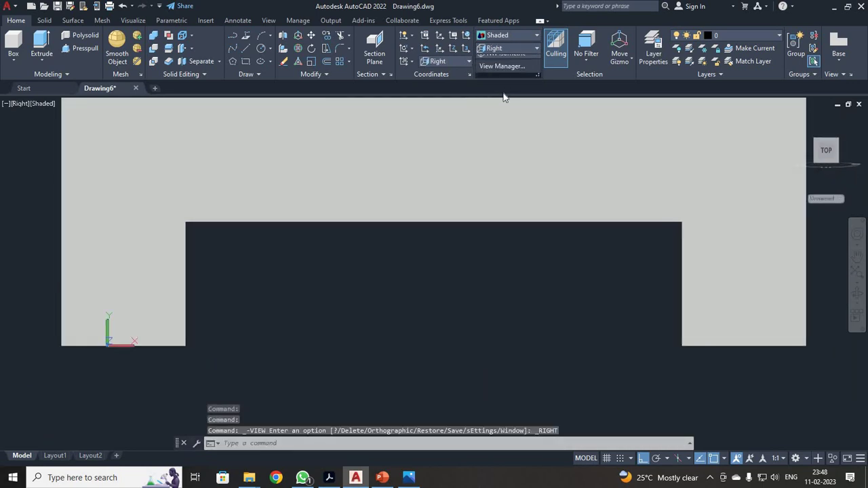
click(511, 48)
click(501, 71)
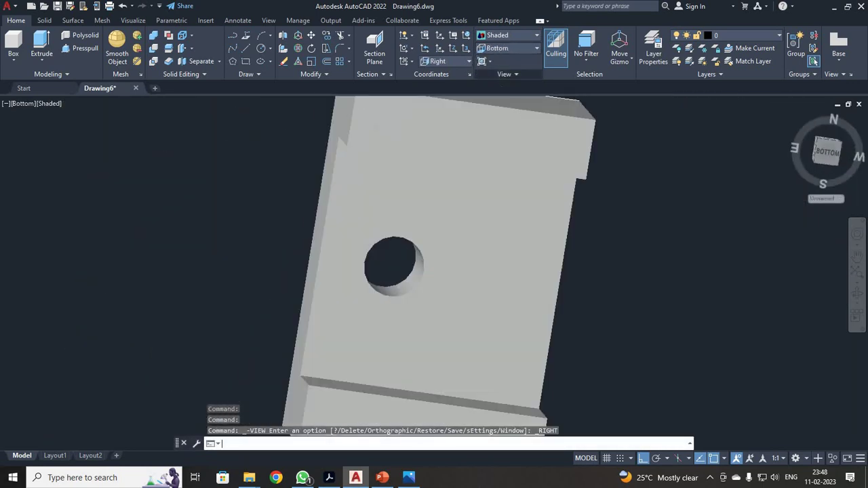
scroll(401, 260, down, 2)
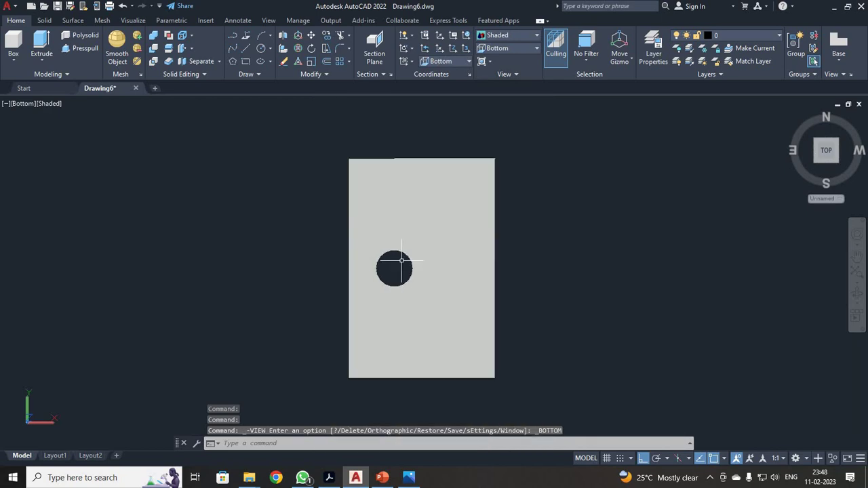
scroll(401, 260, up, 2)
click(505, 48)
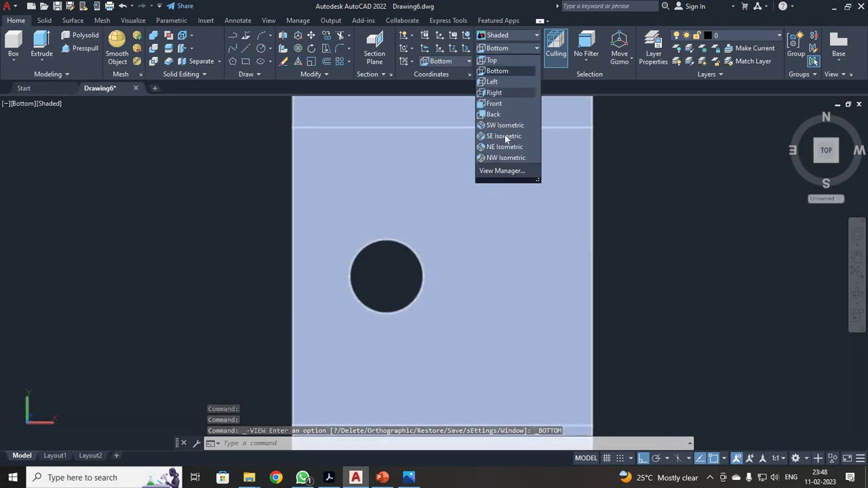
click(504, 136)
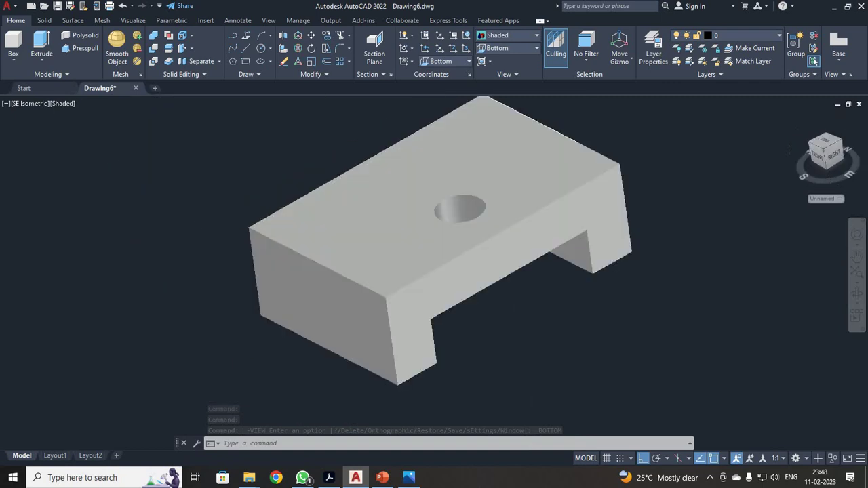
Set the visual style to 2D Wireframe and restore the smaller window so the reference drawing shows alongside.
scroll(412, 132, down, 2)
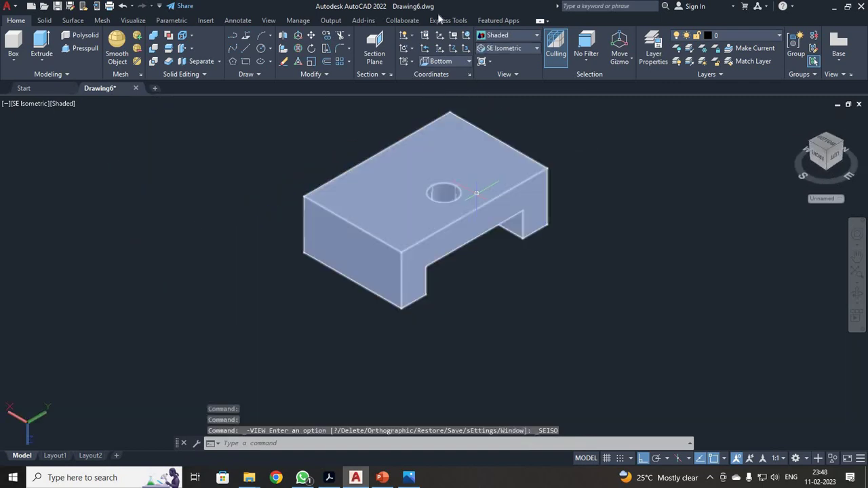
click(508, 35)
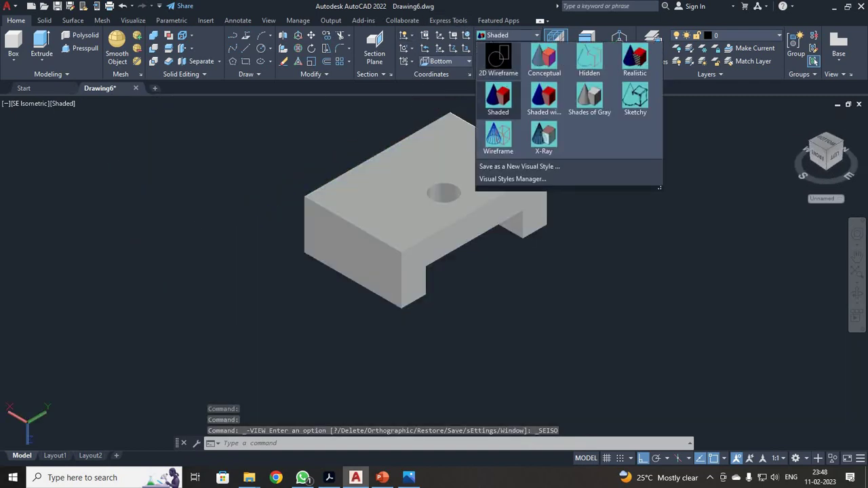
click(500, 60)
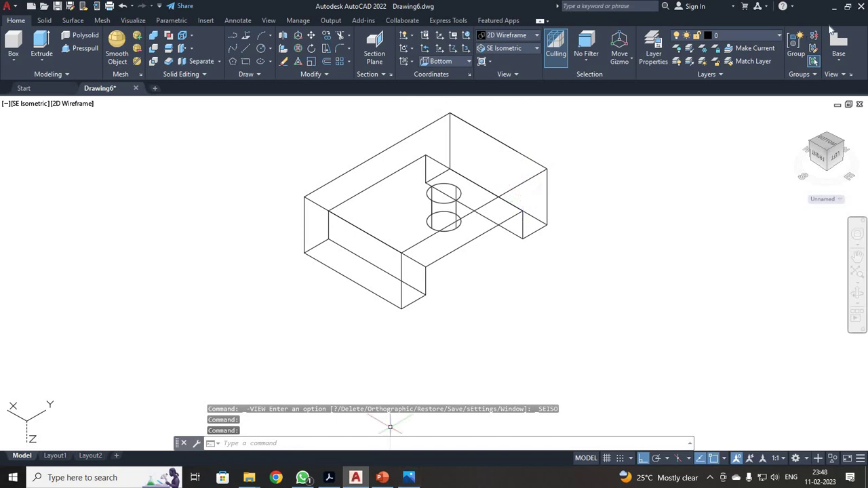
click(848, 8)
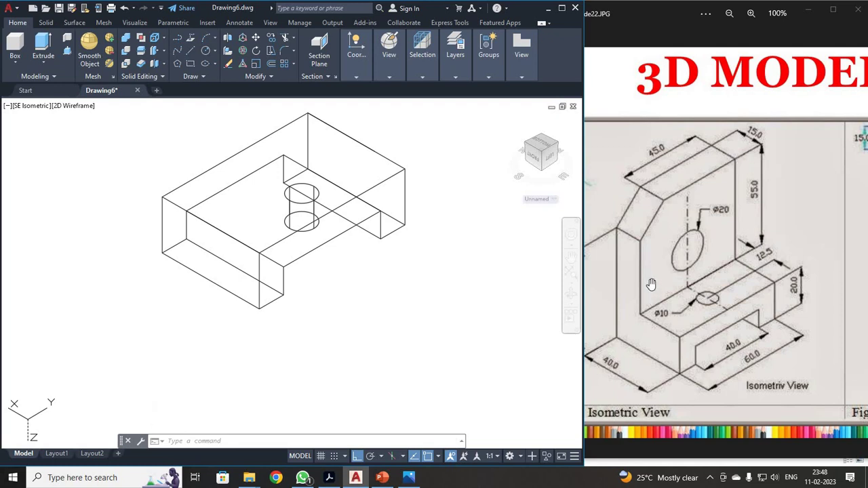
scroll(651, 284, down, 3)
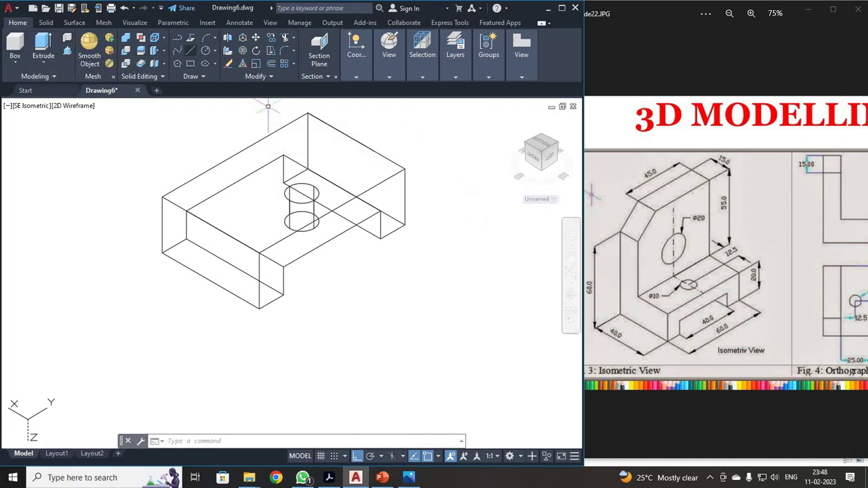
Draw connected lines beside the block for the upright plate: a 60 base, a 55 vertical side and a 45 upper edge.
click(177, 37)
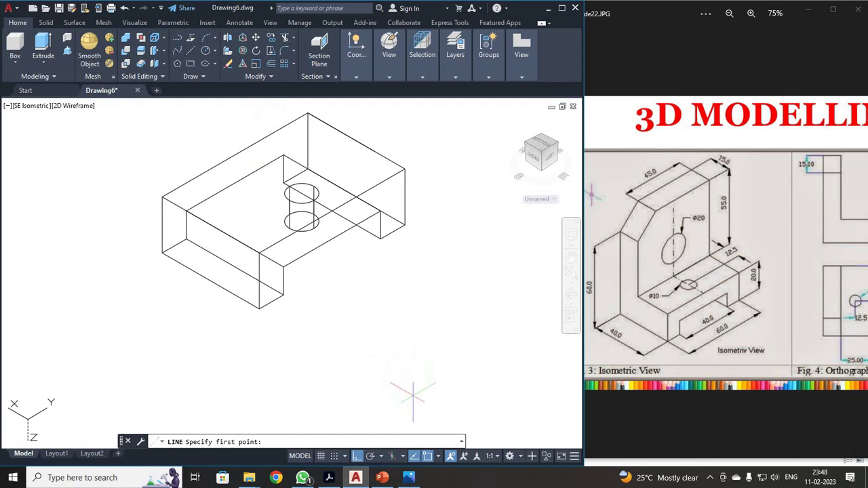
scroll(417, 362, down, 1)
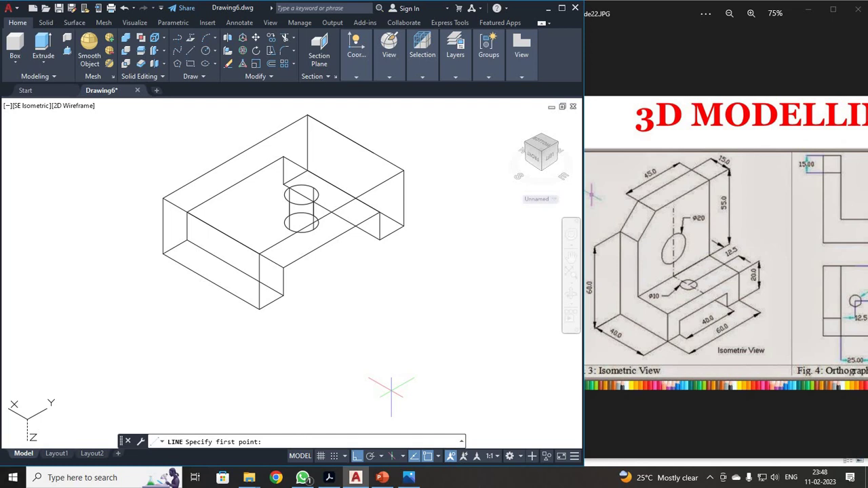
click(391, 390)
text(6)
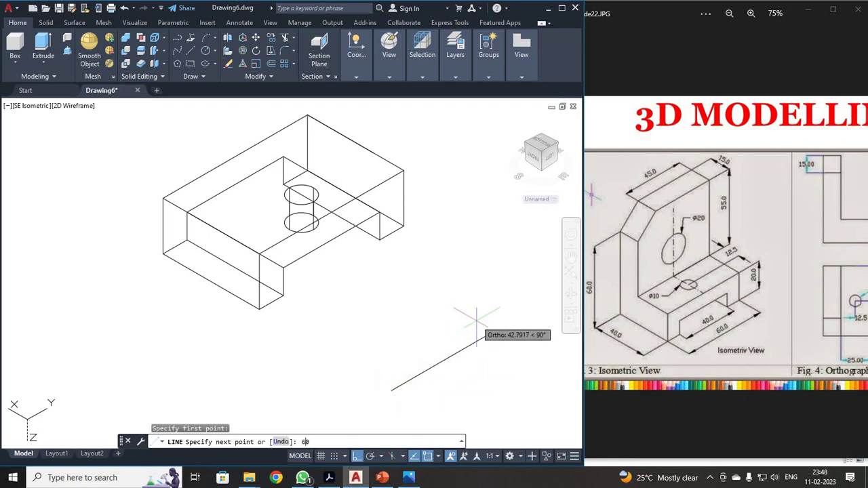
text(0)
key(Return)
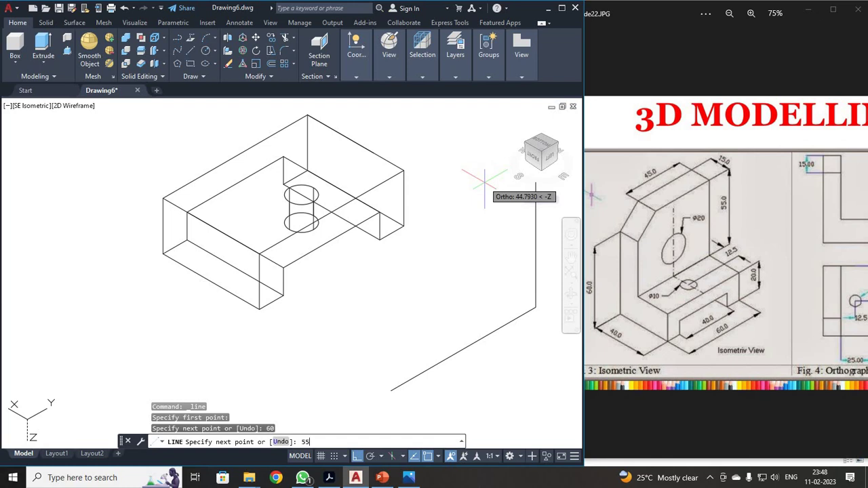
text(55)
key(Return)
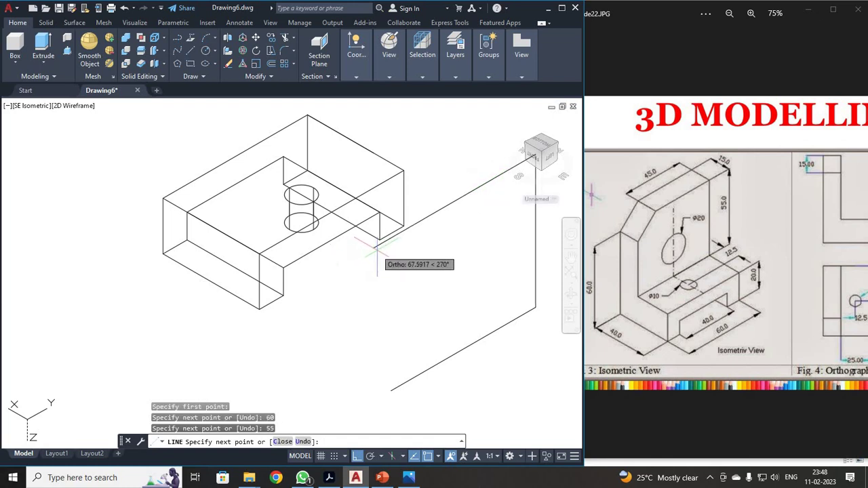
text(45)
key(Return)
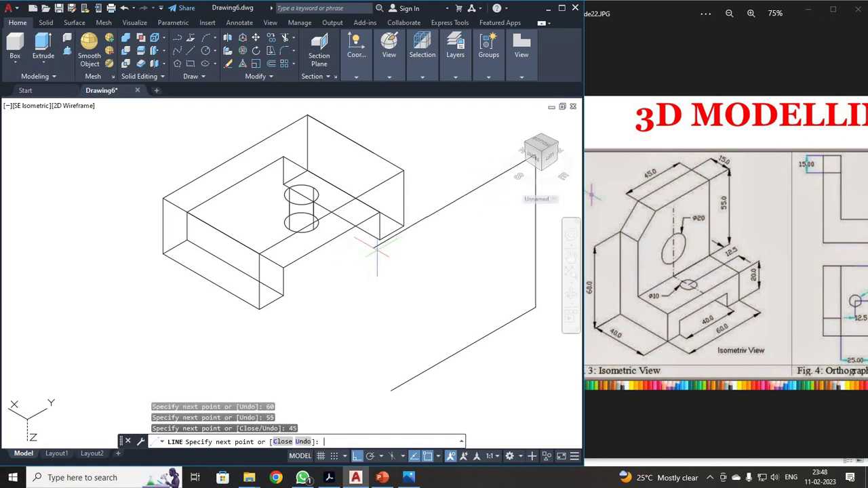
key(Escape)
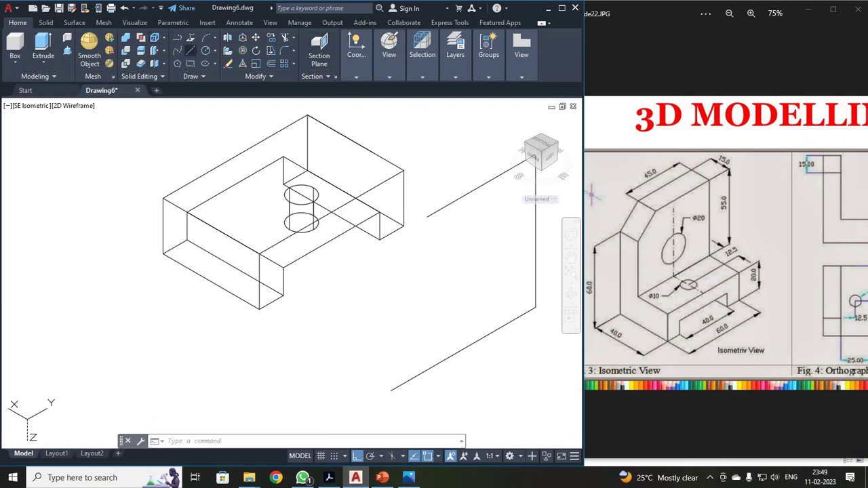
Draw a 40 vertical line up from the base line's free end and close the profile with a slanted line to the upper edge.
click(178, 38)
click(391, 390)
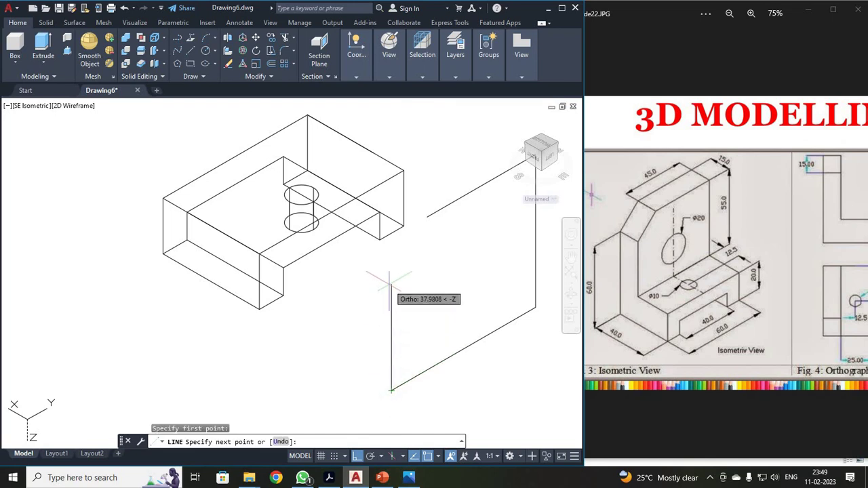
text(40)
key(Return)
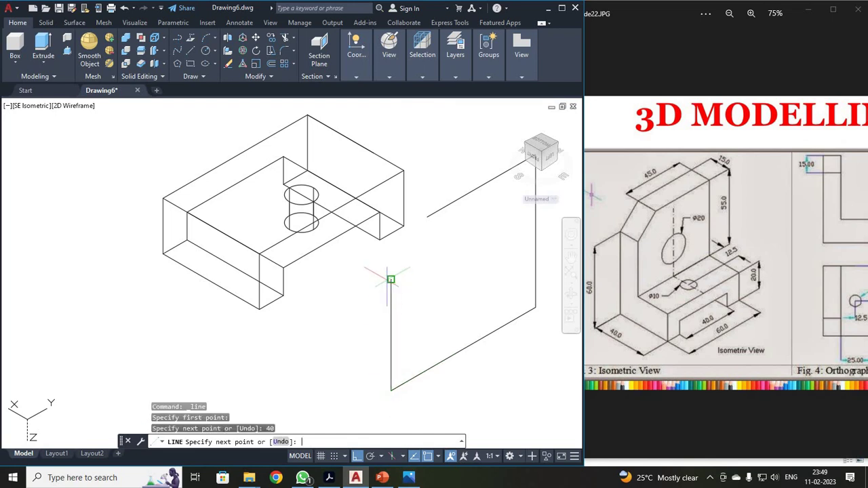
click(427, 216)
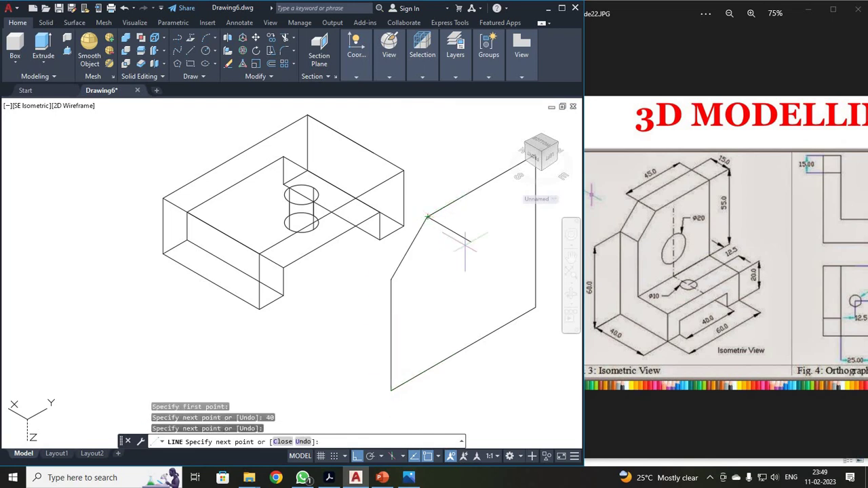
key(Escape)
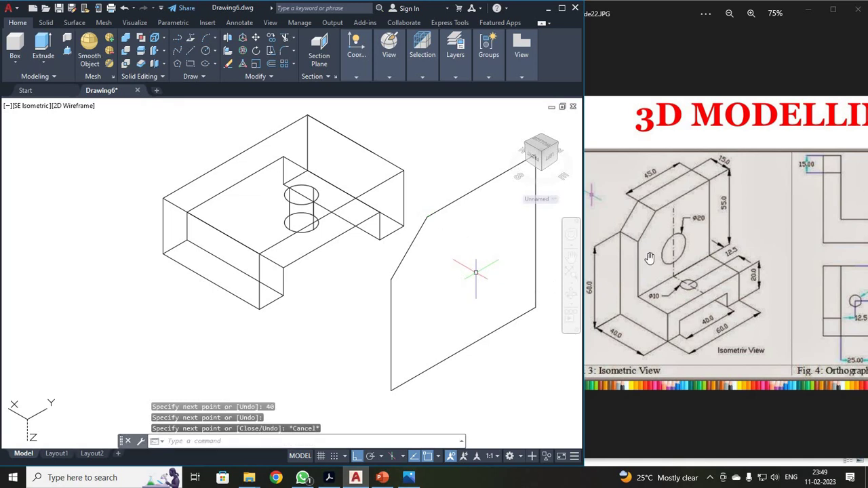
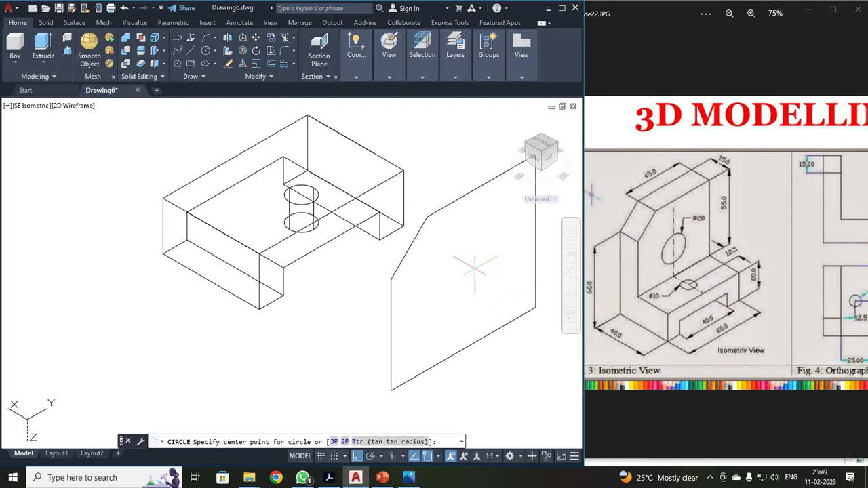
click(474, 269)
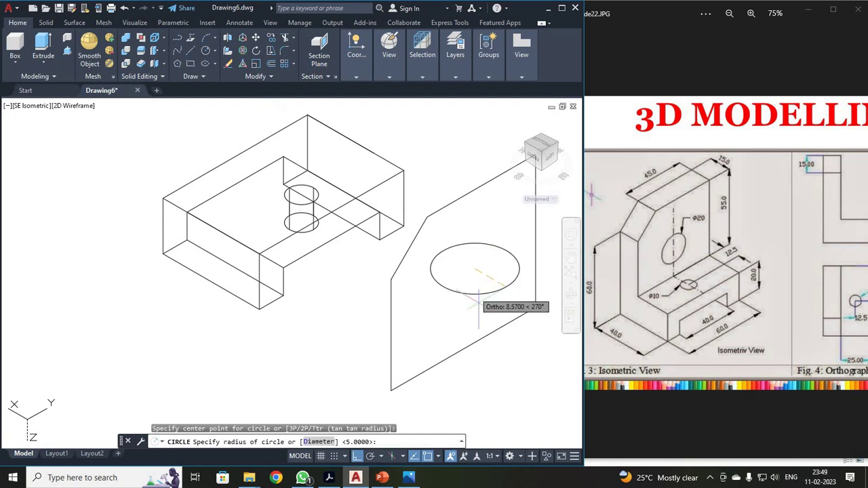
key(Escape)
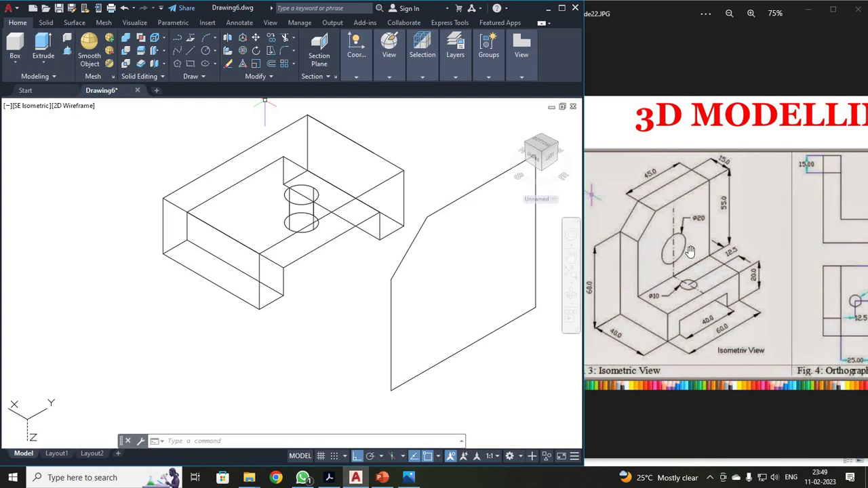
scroll(687, 252, up, 3)
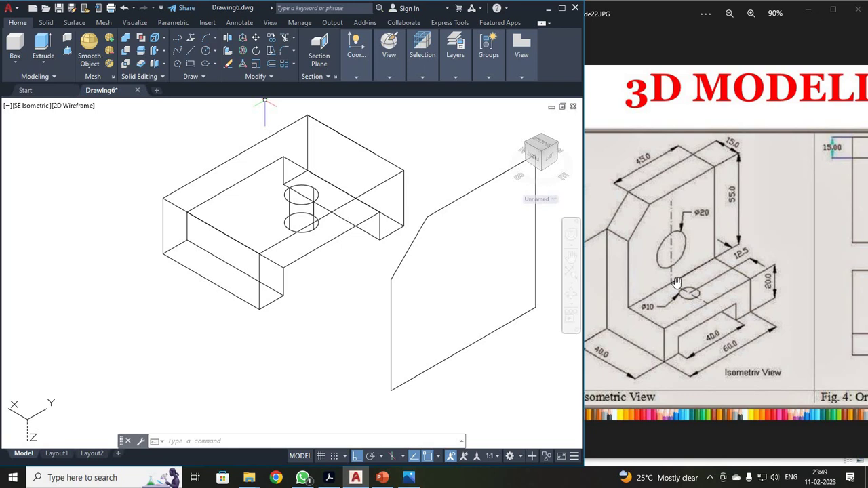
scroll(674, 282, down, 2)
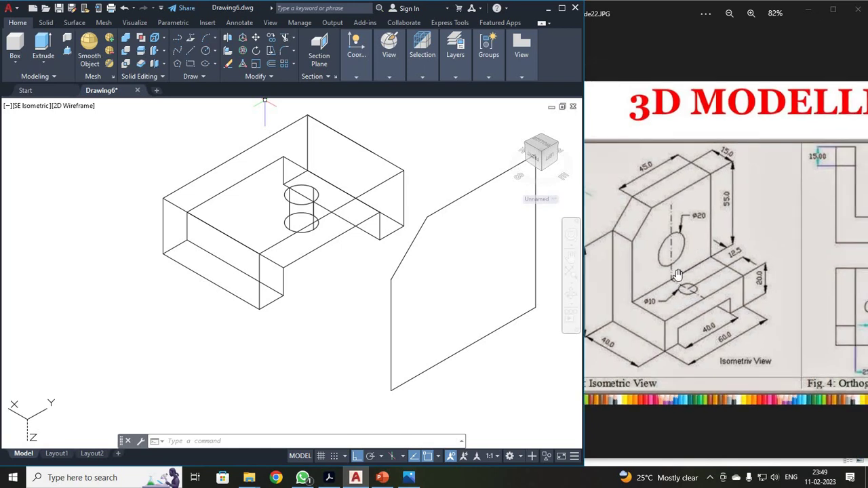
scroll(677, 274, down, 2)
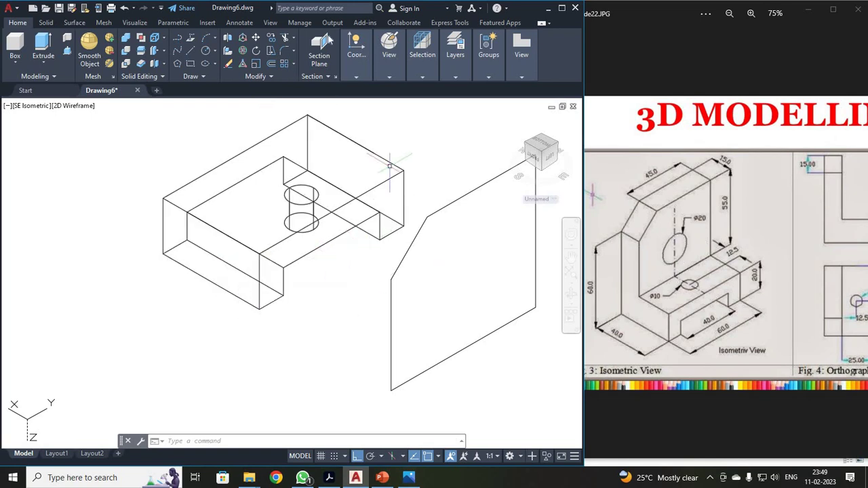
Maximize the window, switch through the Front view to the Right view to align the working plane with the profile, and return to SE Isometric.
click(561, 8)
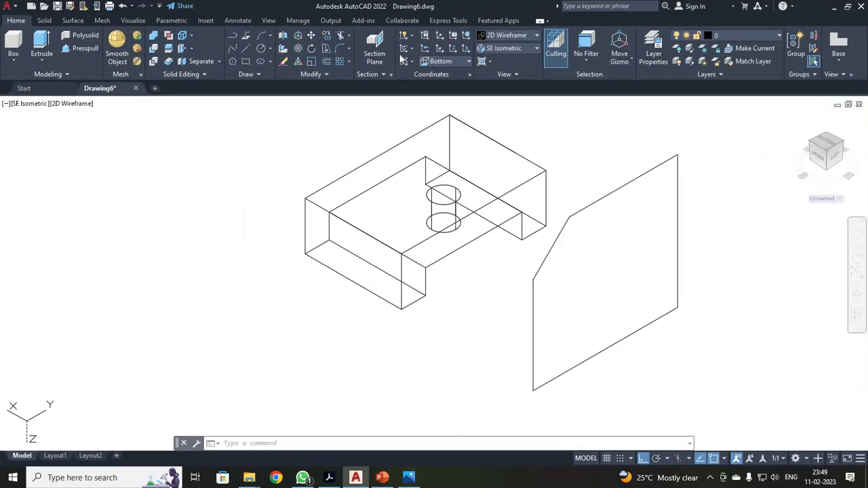
click(511, 46)
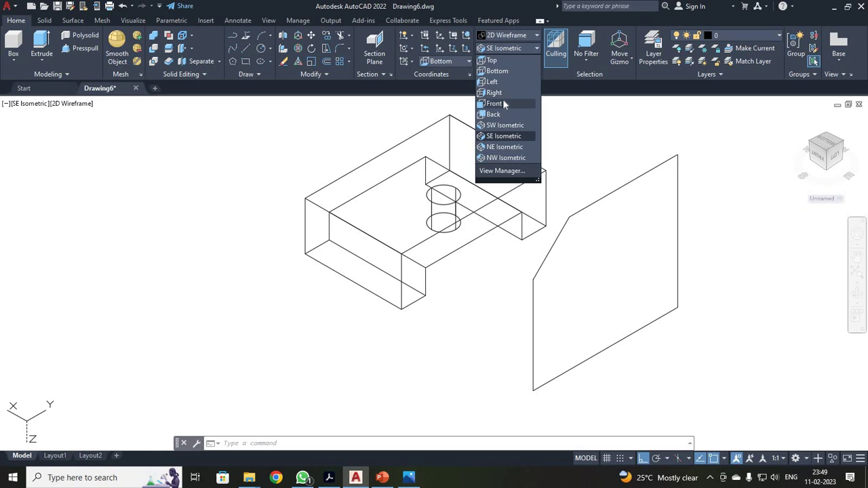
click(502, 103)
scroll(536, 223, up, 2)
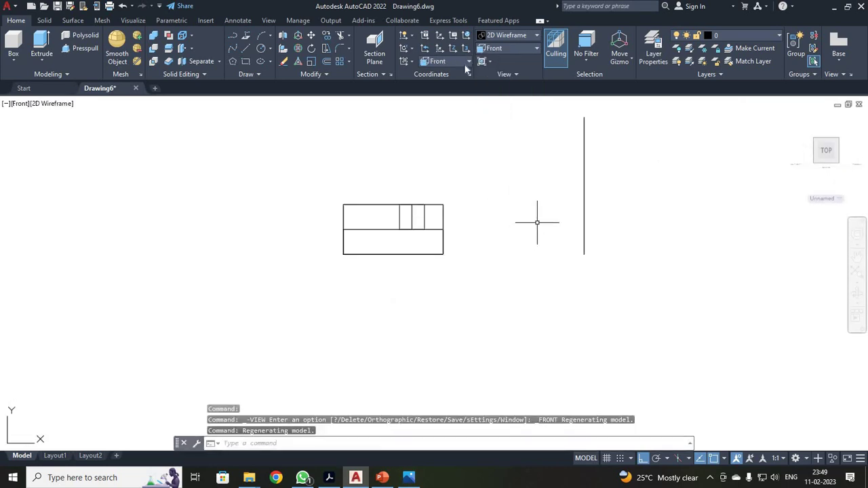
click(497, 49)
click(496, 92)
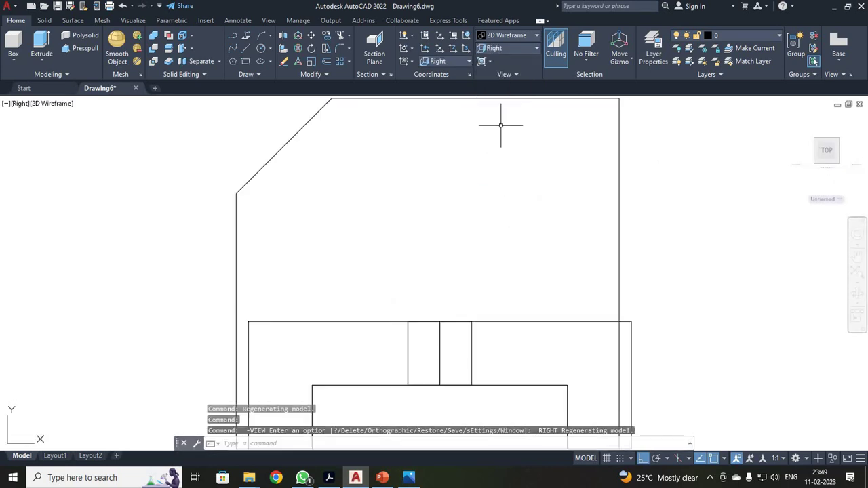
scroll(495, 189, down, 1)
scroll(494, 188, up, 1)
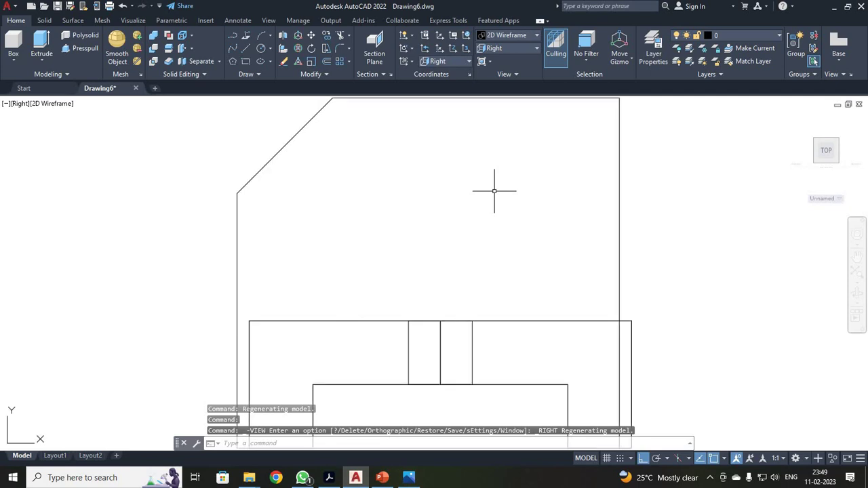
scroll(494, 191, down, 2)
scroll(456, 234, up, 2)
scroll(457, 232, down, 2)
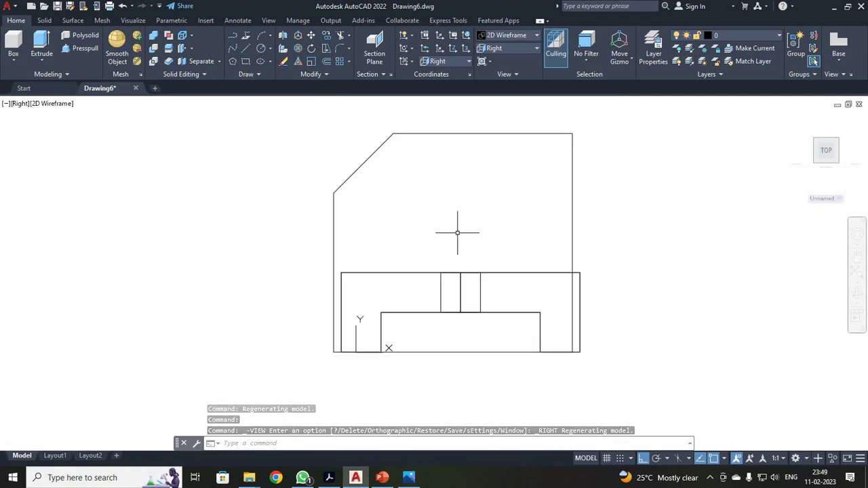
scroll(456, 233, up, 2)
scroll(456, 232, down, 2)
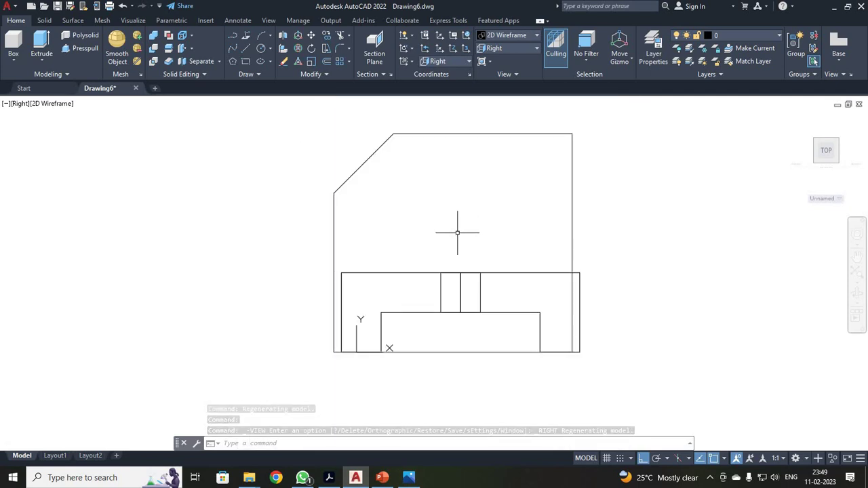
click(523, 49)
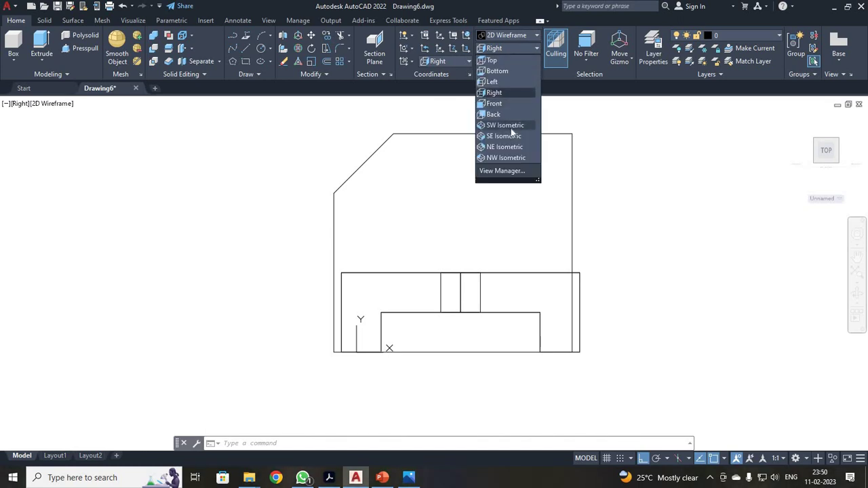
click(510, 136)
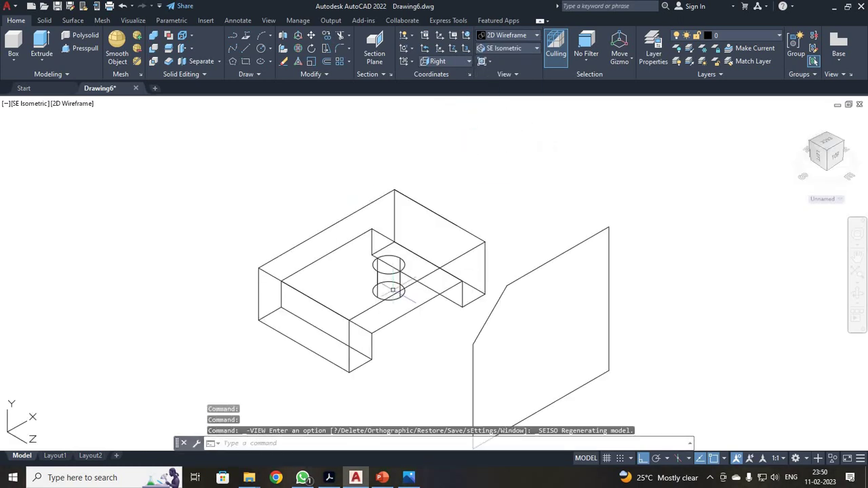
scroll(552, 304, down, 2)
scroll(556, 304, up, 2)
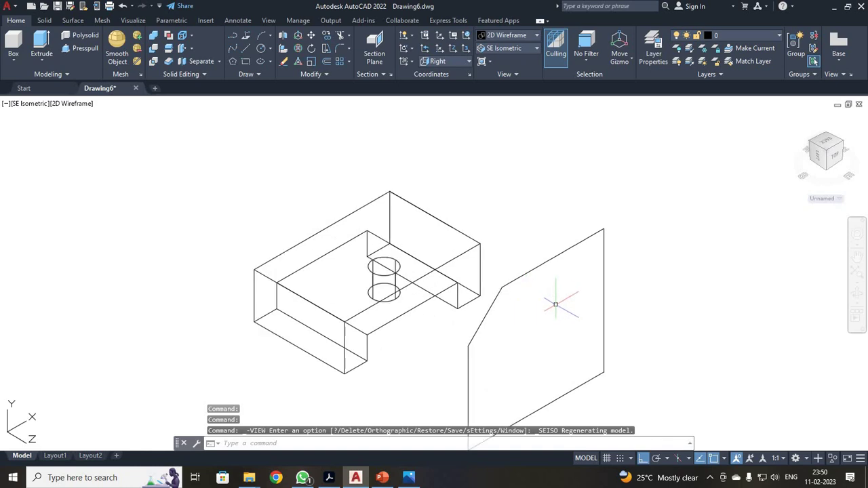
scroll(593, 304, down, 1)
click(628, 242)
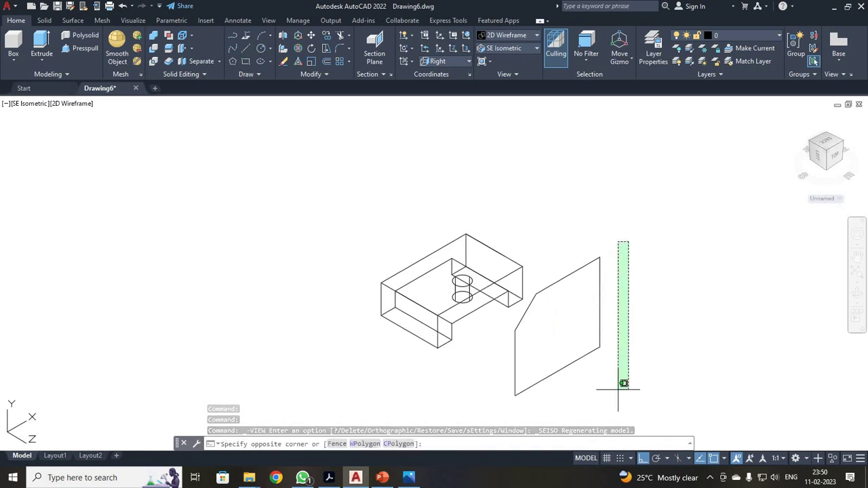
click(514, 394)
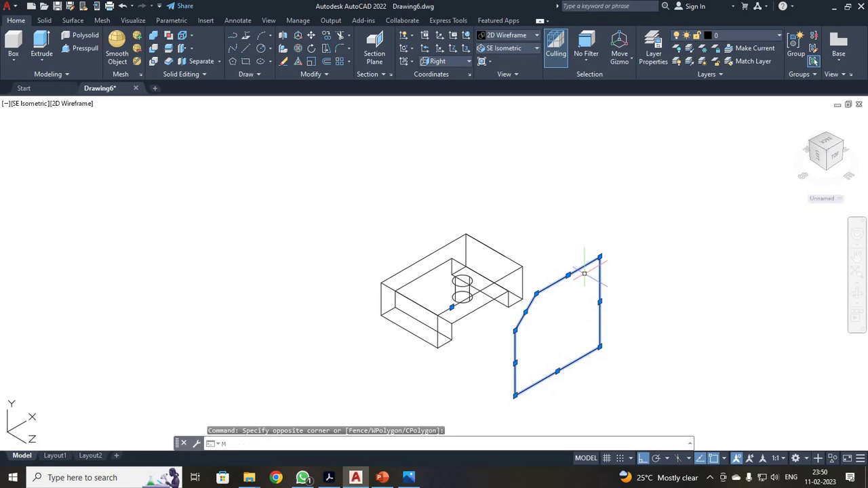
text(M)
key(Return)
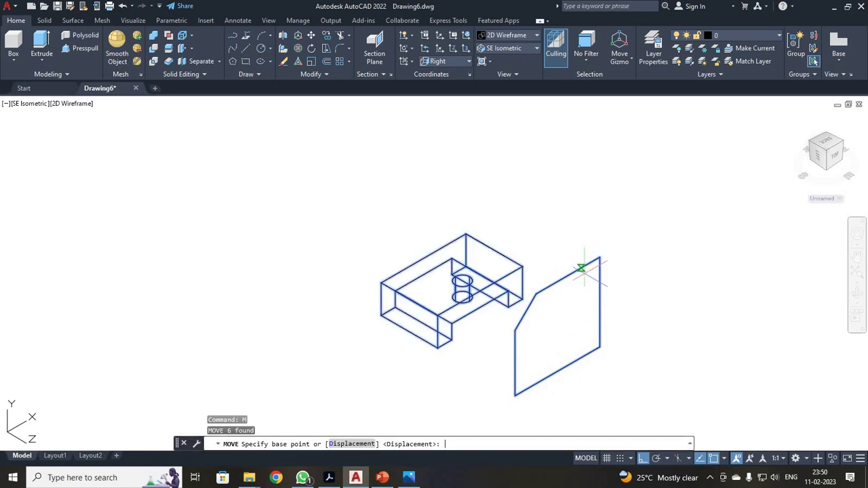
click(514, 394)
key(Escape)
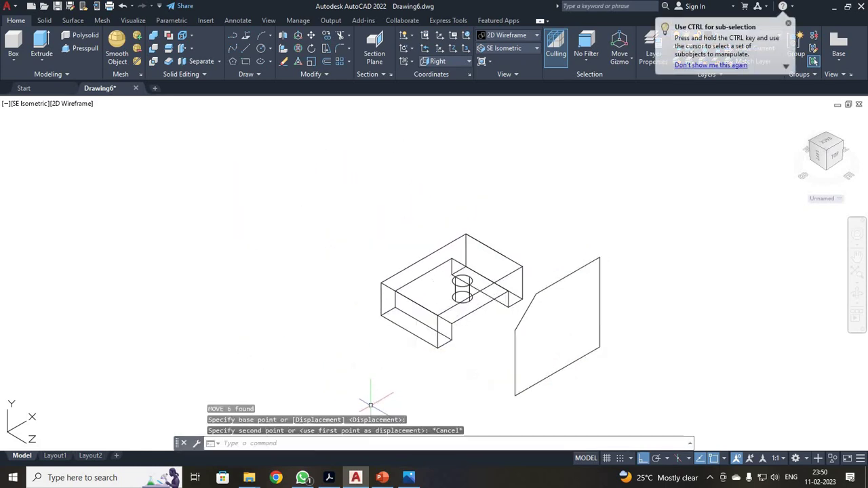
Select only the five lines of the upright plate profile and move them by the lower corner, with Ortho off, to open space above the block.
click(587, 264)
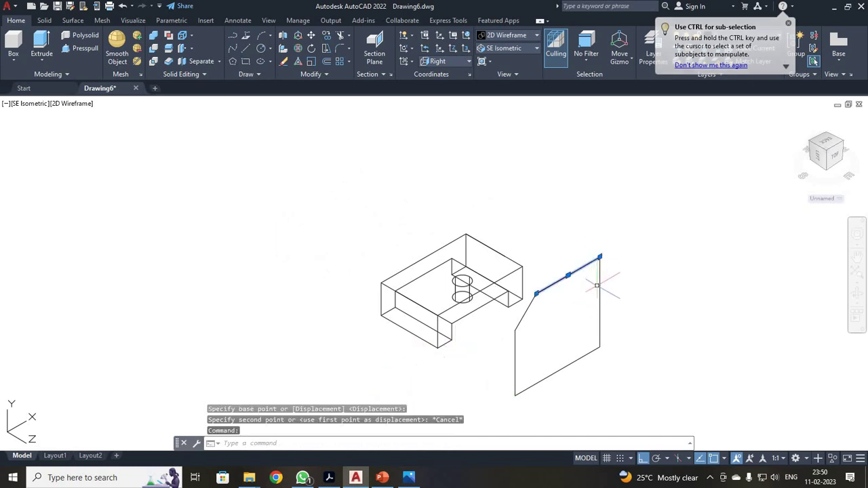
click(528, 306)
click(518, 344)
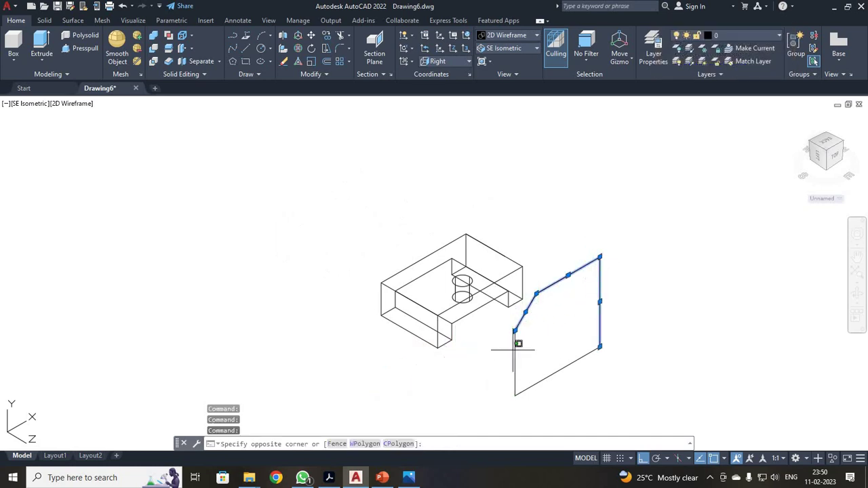
click(551, 366)
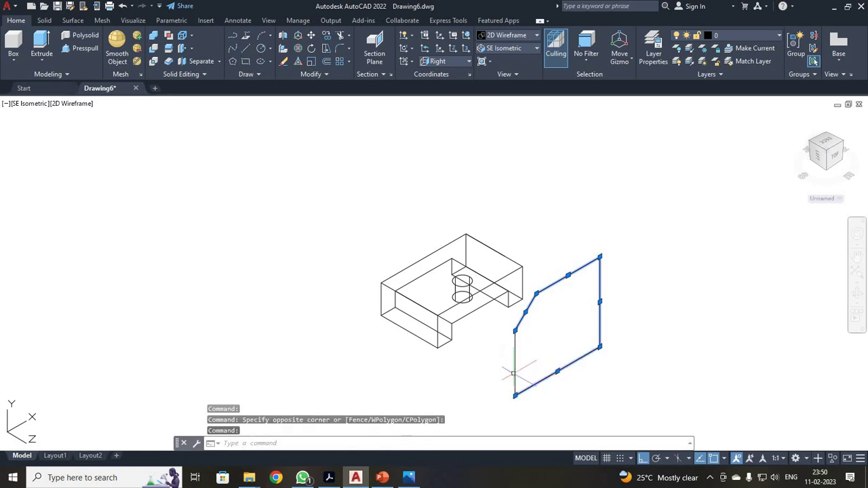
click(515, 372)
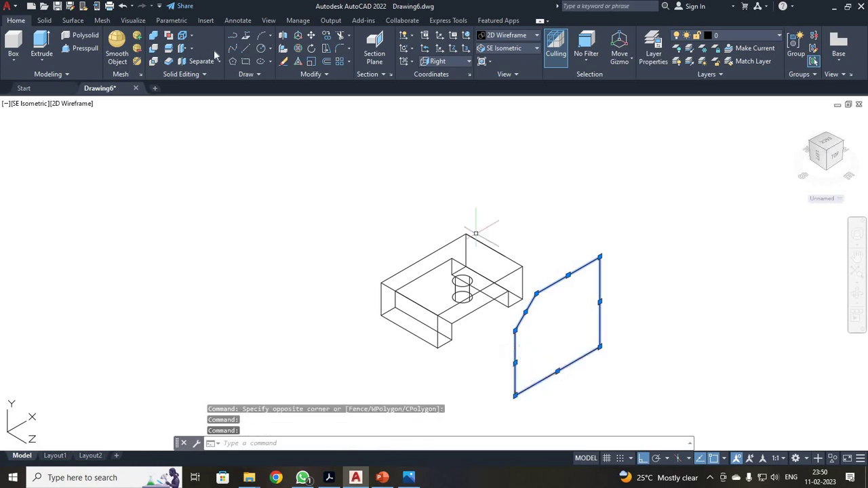
click(311, 36)
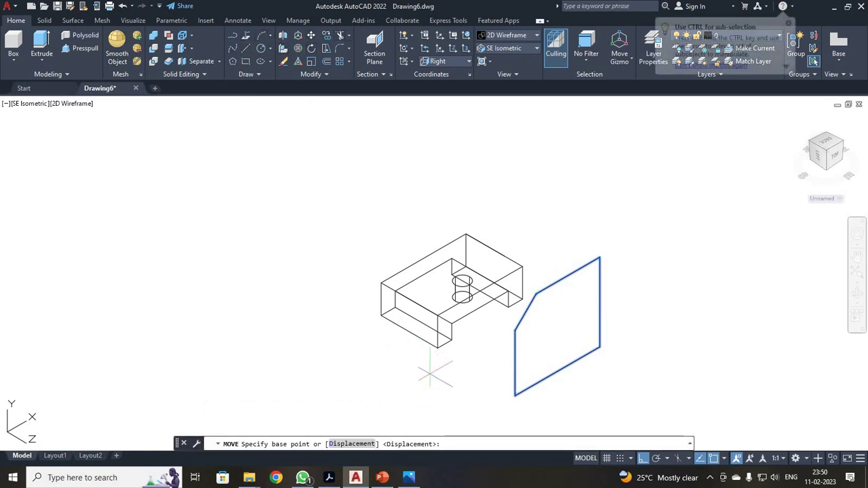
click(515, 394)
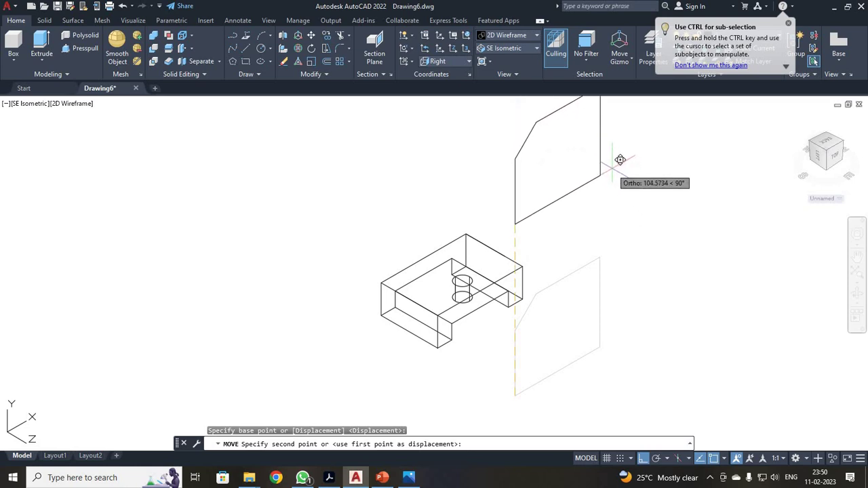
key(F8)
scroll(620, 158, down, 2)
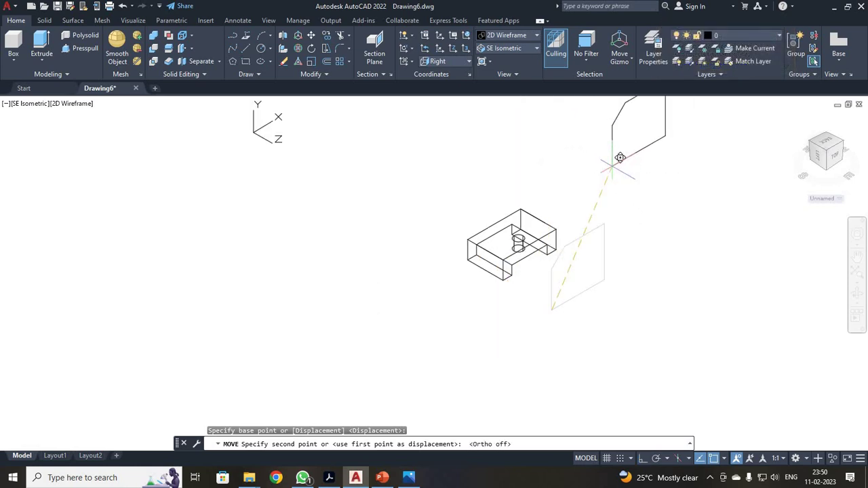
scroll(619, 158, down, 2)
click(455, 216)
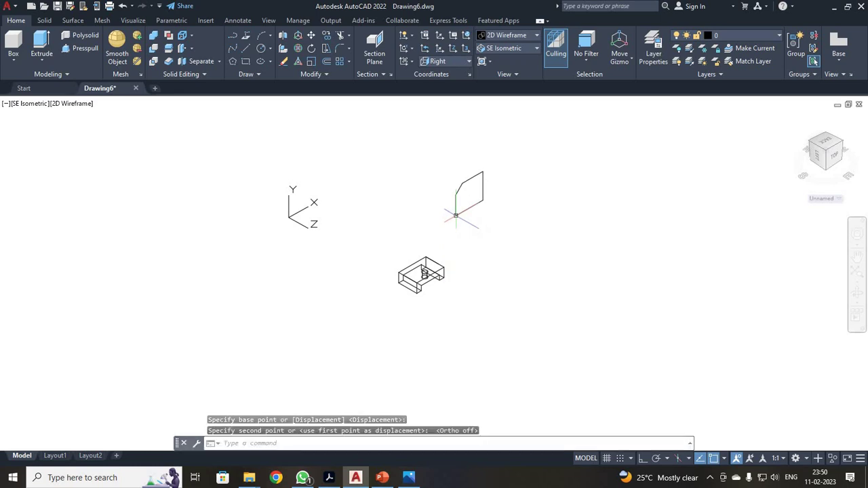
key(Escape)
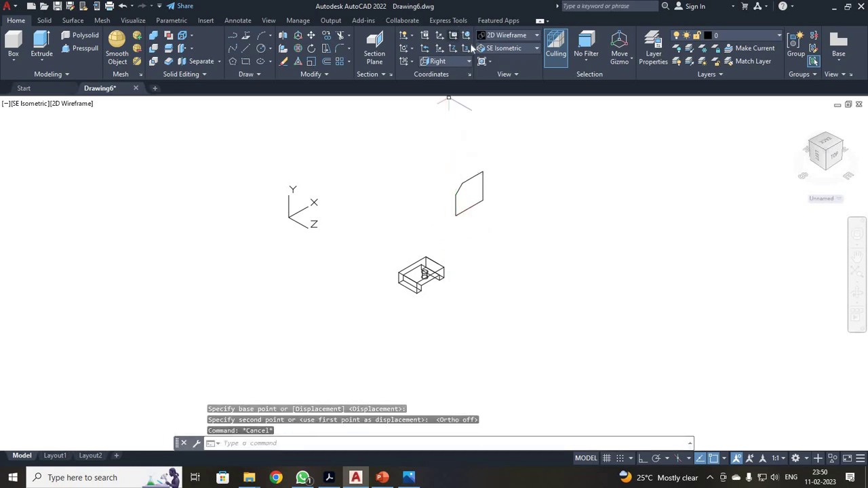
Switch to the Right view to face the plate profile, check the reference drawing alongside, and restore the full-size window.
click(515, 48)
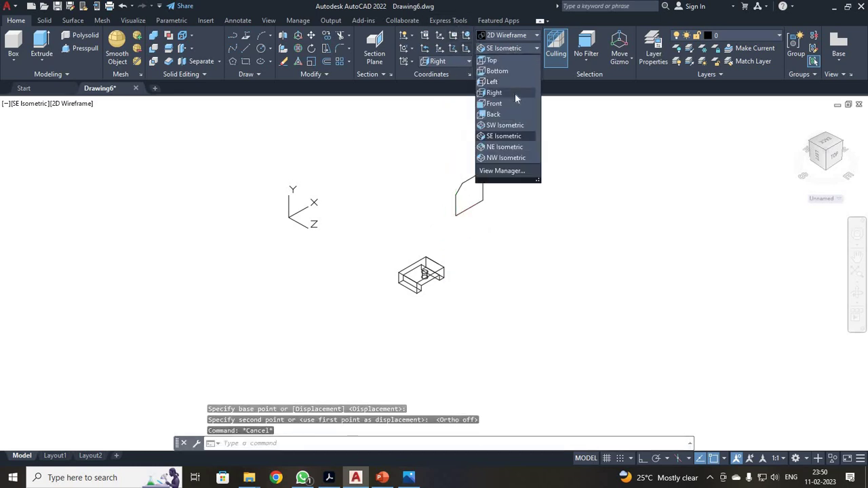
click(514, 93)
scroll(639, 331, up, 2)
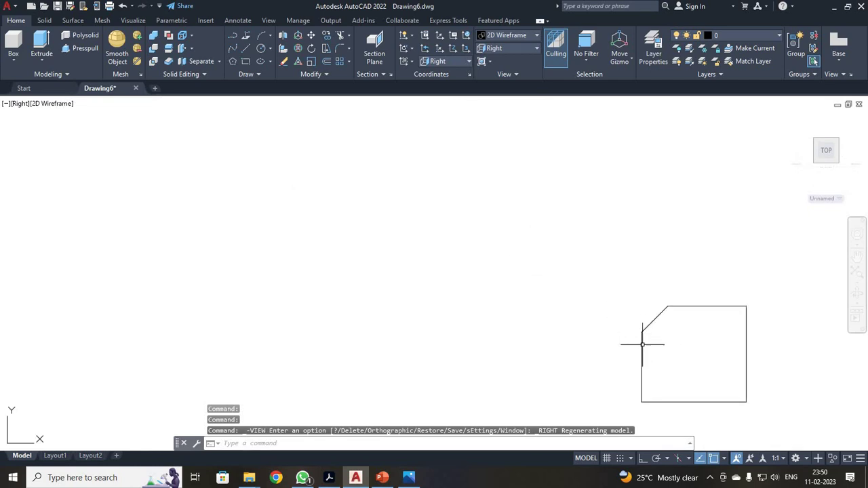
scroll(691, 318, down, 2)
scroll(725, 332, up, 4)
scroll(534, 351, up, 4)
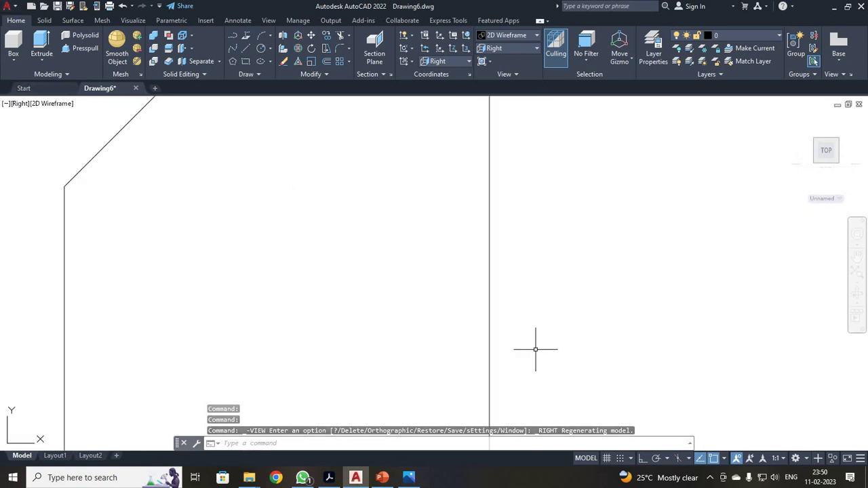
scroll(544, 337, down, 4)
scroll(541, 335, up, 2)
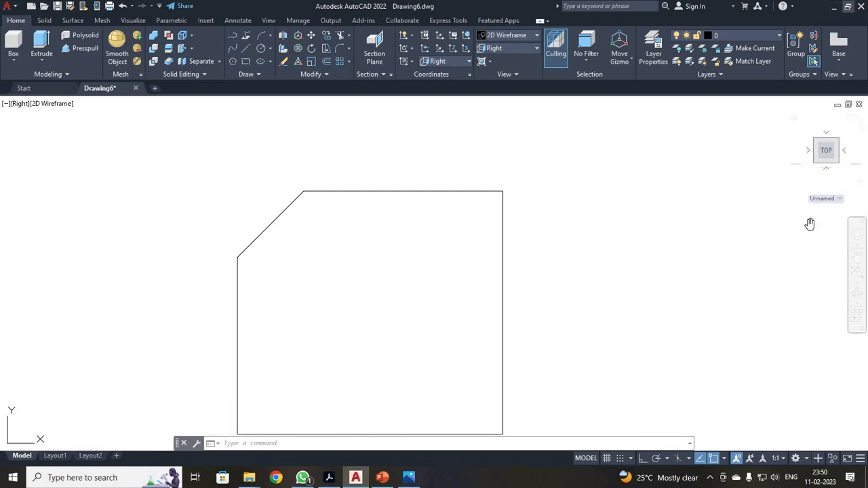
key(super+Left)
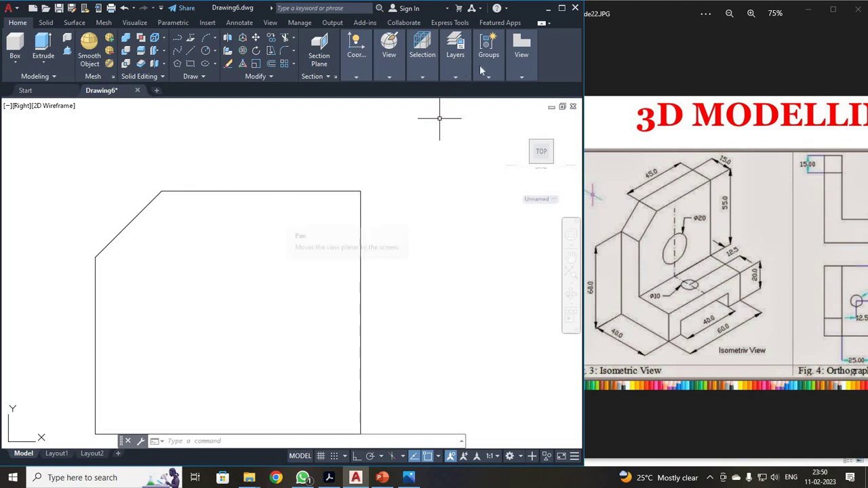
click(562, 9)
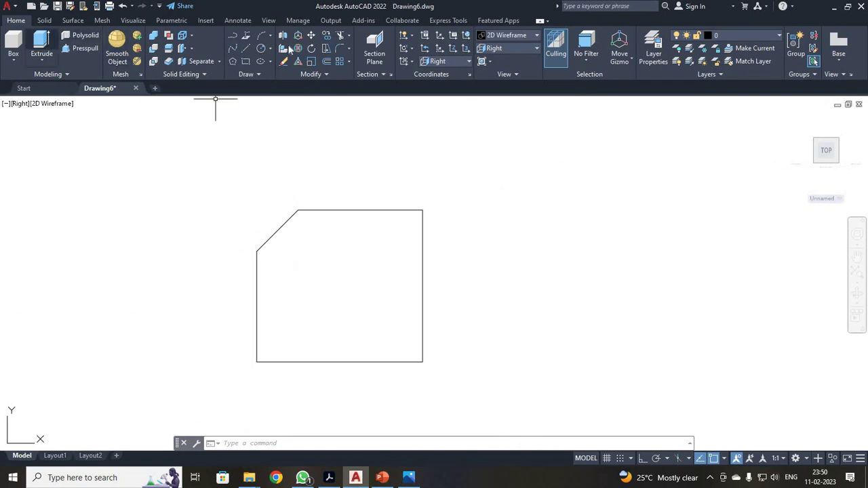
With Ortho on, draw helper lines from the profile's lower corner on the 55 side: 27.5 upward, and 30 inward to the hole centre.
click(246, 48)
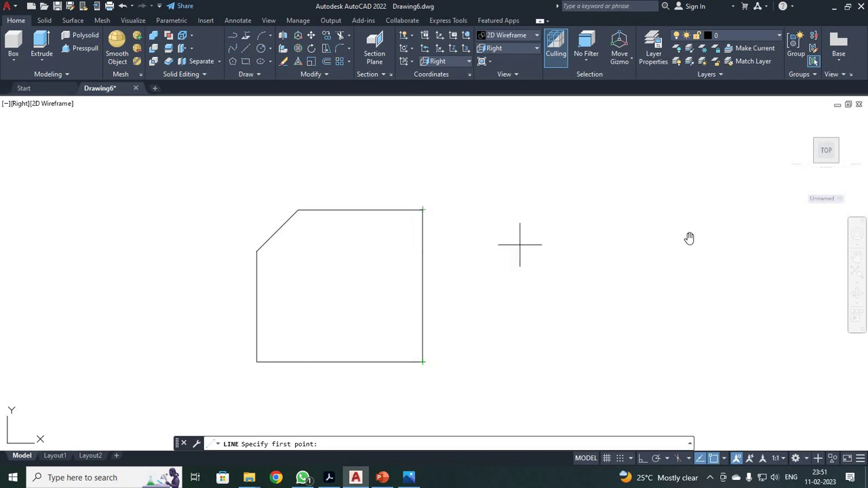
key(alt+Tab)
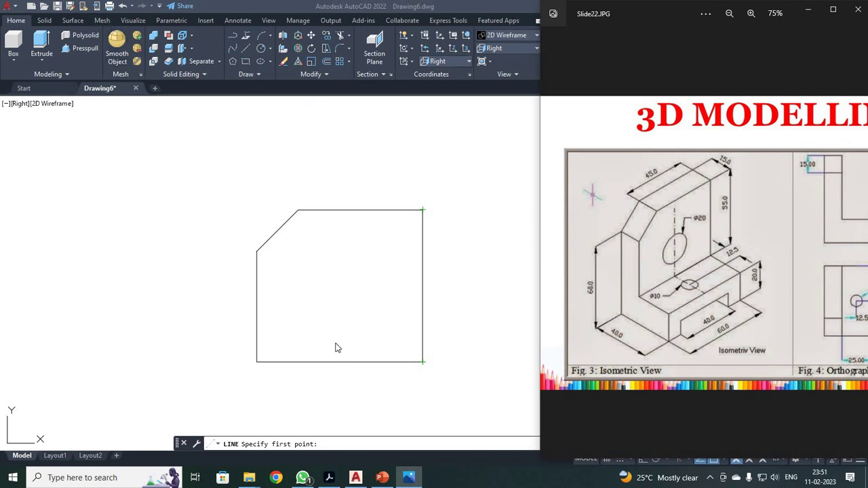
click(245, 50)
click(423, 361)
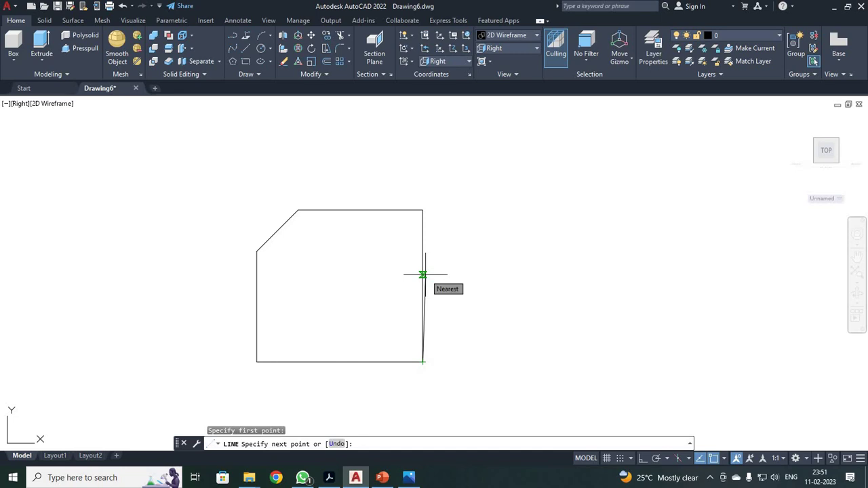
key(F8)
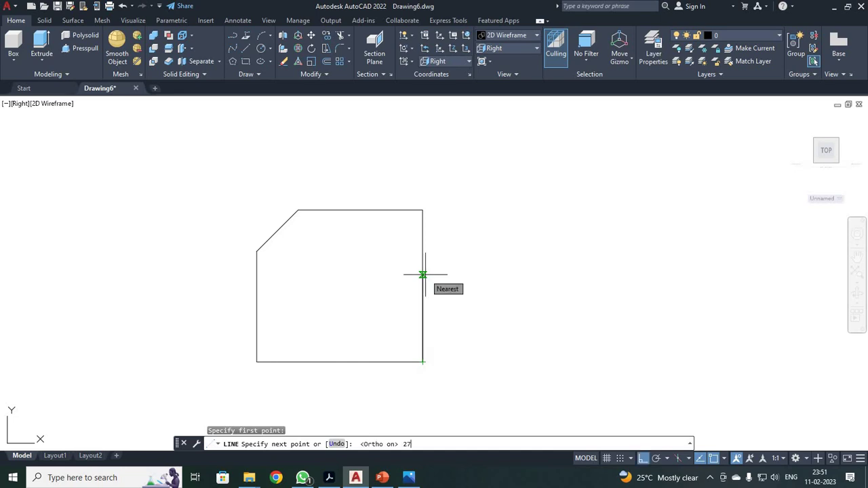
text(27.5)
key(Return)
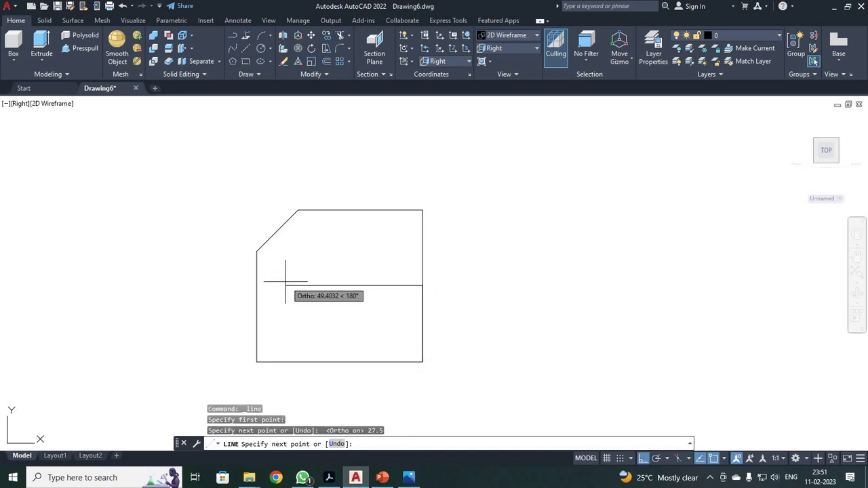
text(30)
key(Return)
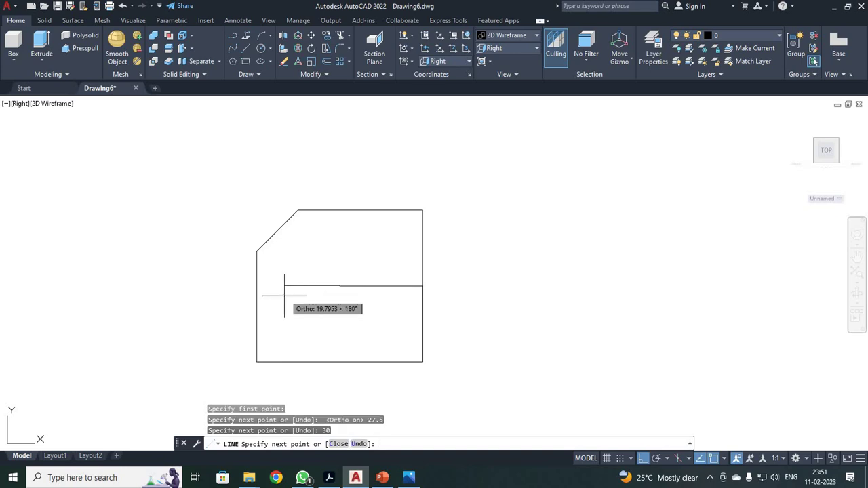
key(Escape)
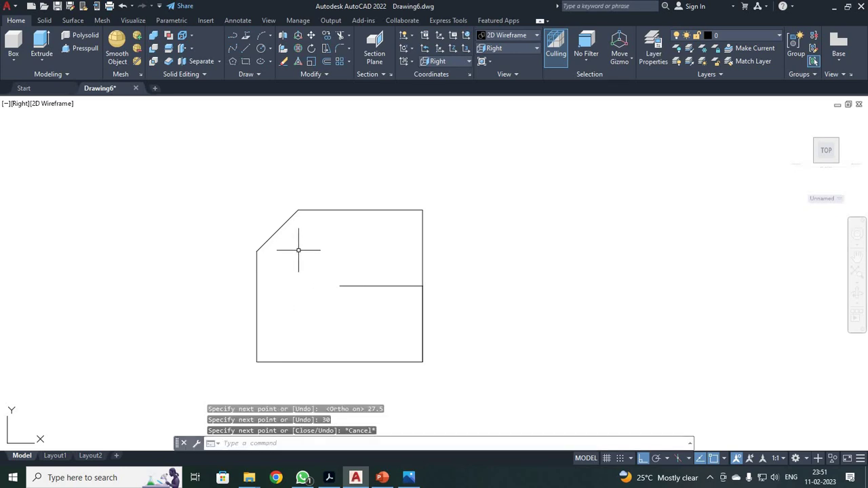
Draw a circle of radius 10 centred on the helper line's free end and erase both helper lines.
click(261, 49)
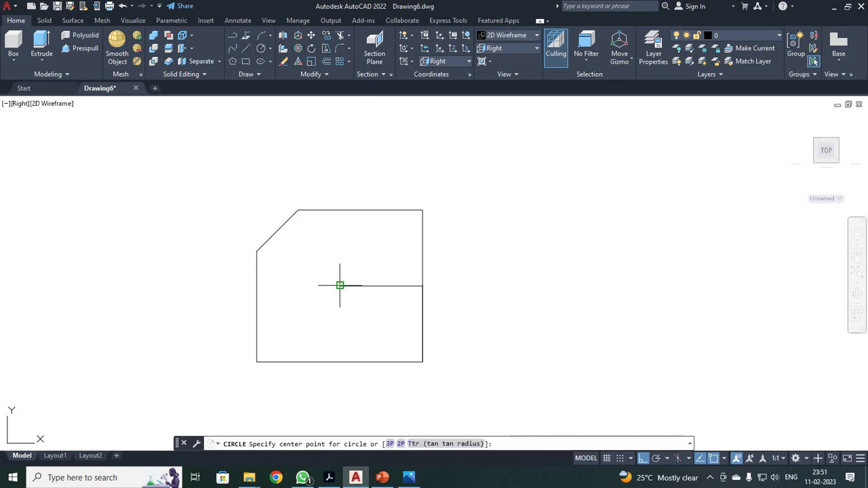
click(340, 286)
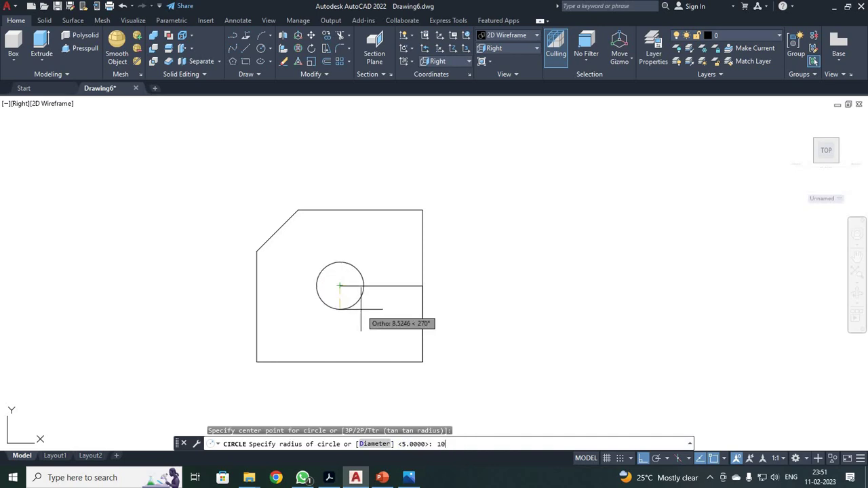
text(10)
key(Return)
click(402, 285)
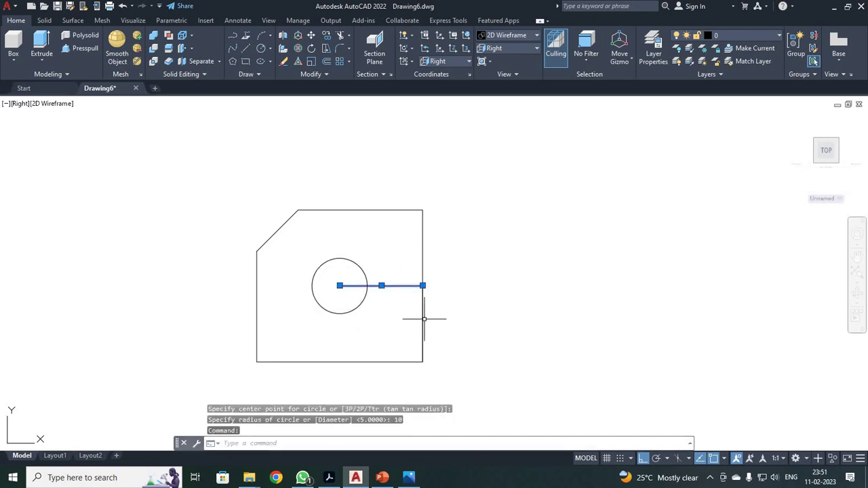
click(423, 320)
key(Delete)
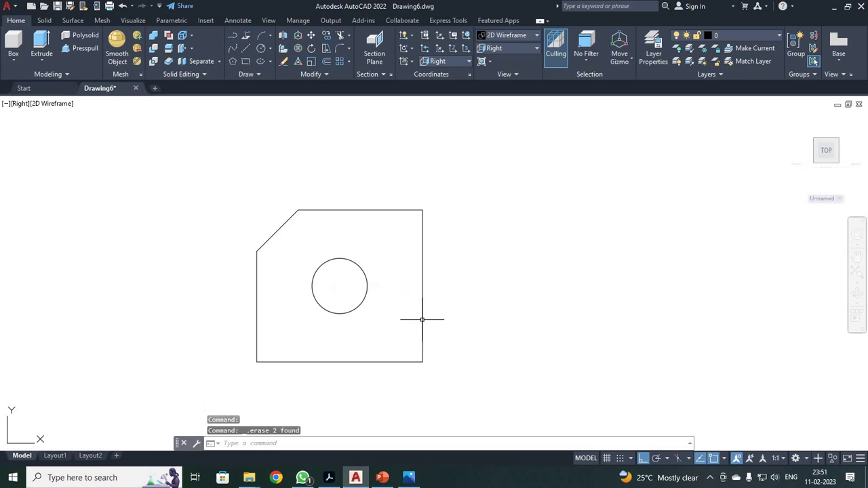
Convert the chamfered plate outline and its circle into regions with the Region command.
click(206, 166)
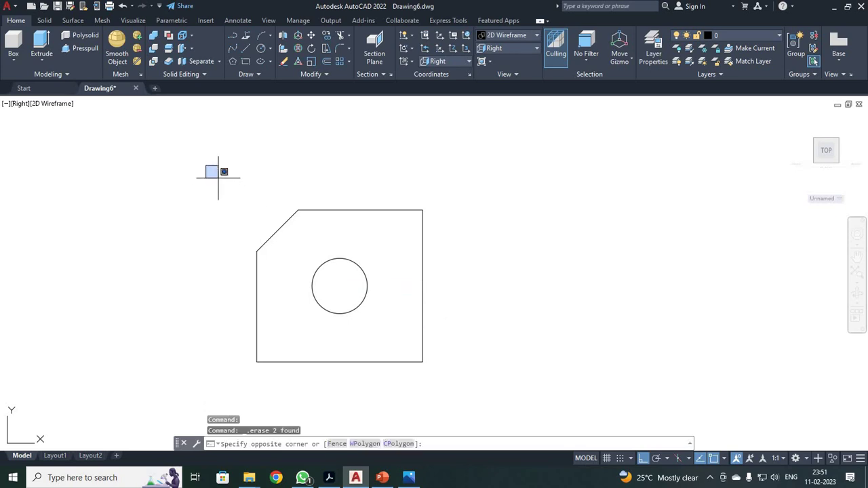
key(Escape)
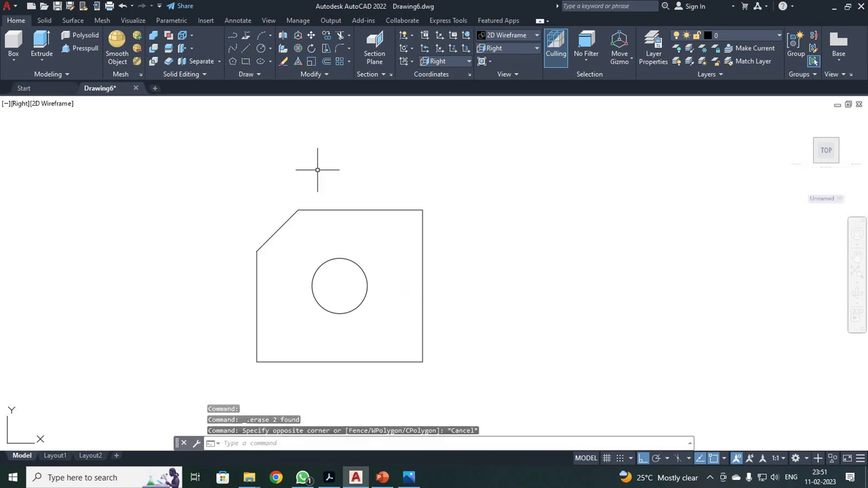
text(REG)
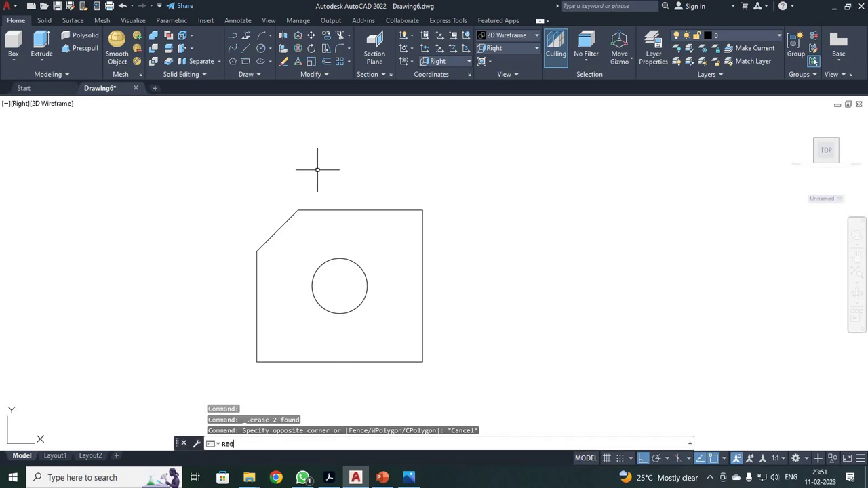
text(ION)
key(Return)
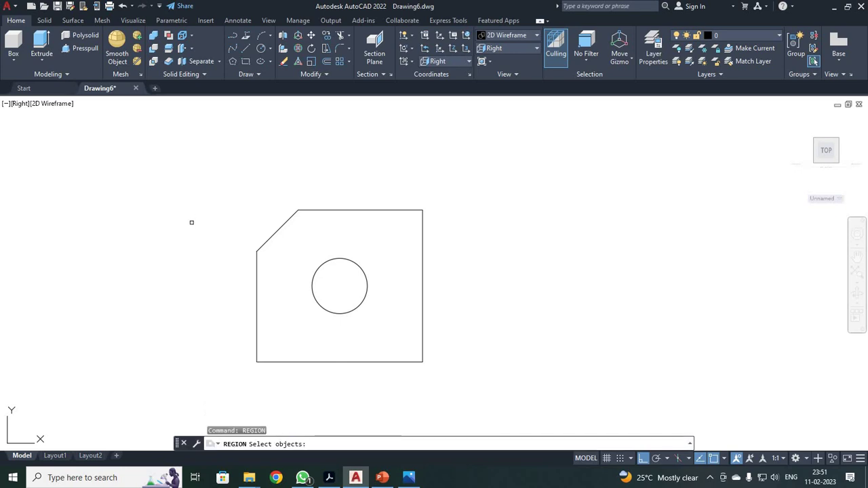
click(221, 150)
click(473, 390)
key(Return)
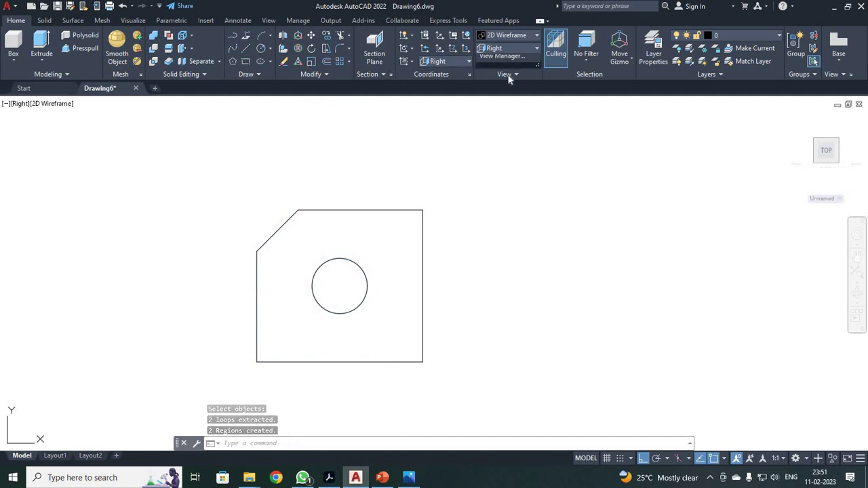
Switch to SE Isometric, check the plate thickness in the reference drawing, and extrude both the plate and circle regions by 15.
click(507, 48)
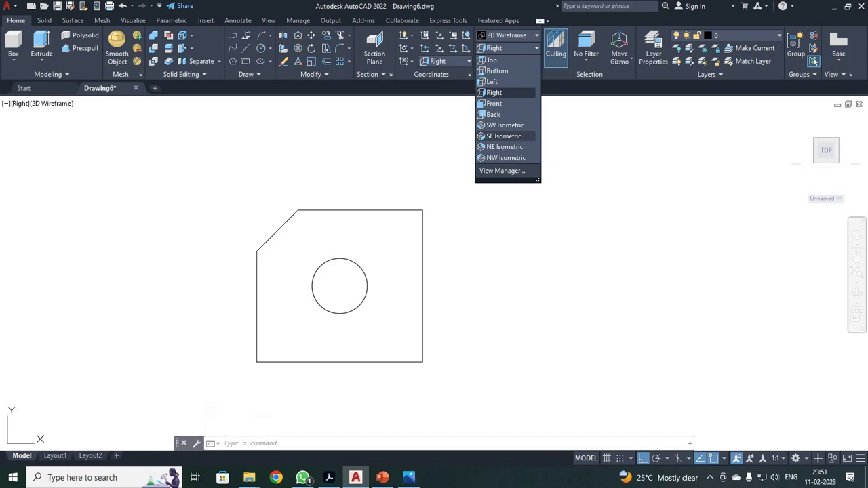
click(515, 137)
key(alt+Tab)
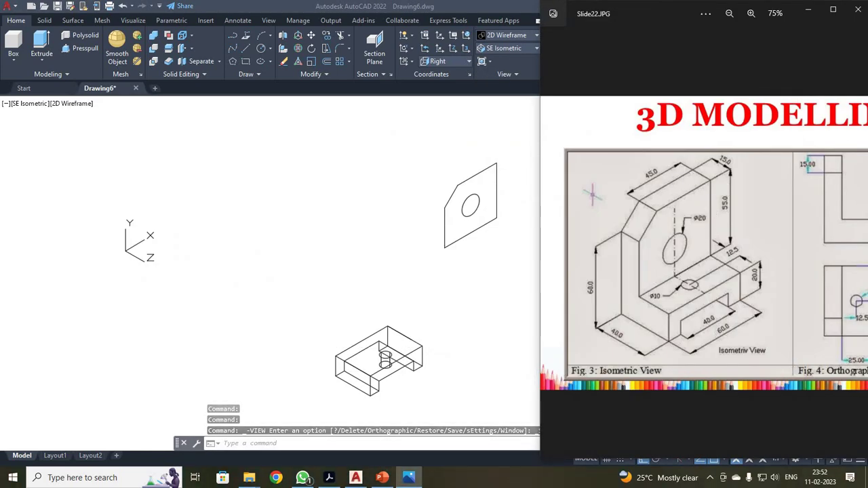
key(alt+Tab)
click(418, 147)
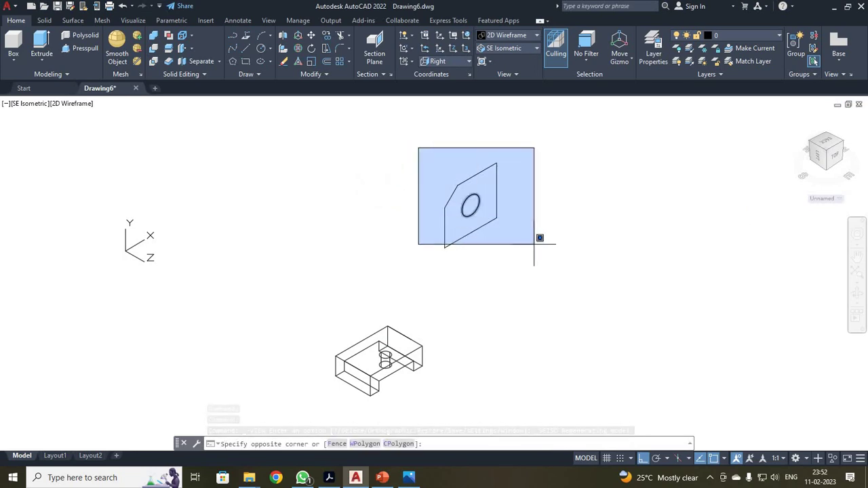
click(539, 261)
click(41, 42)
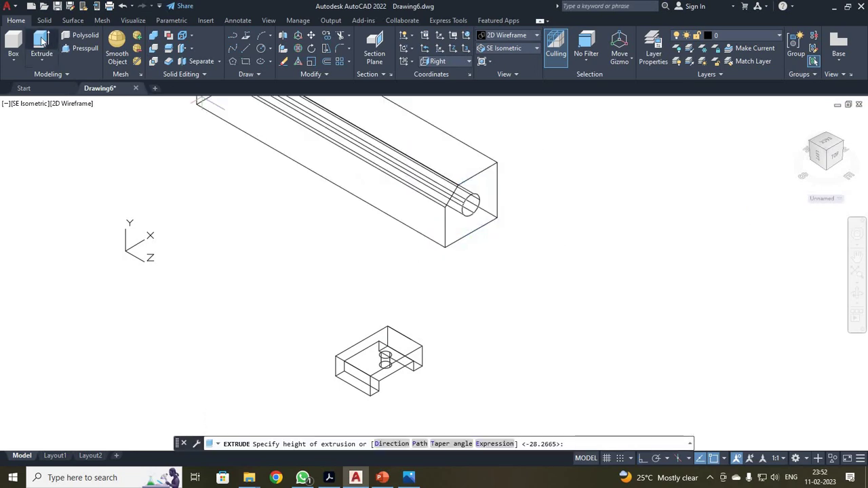
text(15)
key(Return)
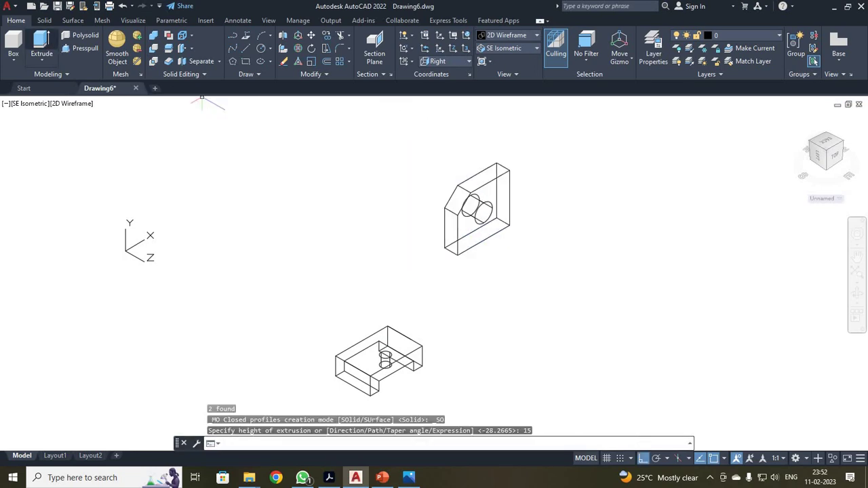
Apply the Shaded visual style and subtract the extruded cylinder from the upright plate to cut its hole.
click(514, 36)
click(502, 105)
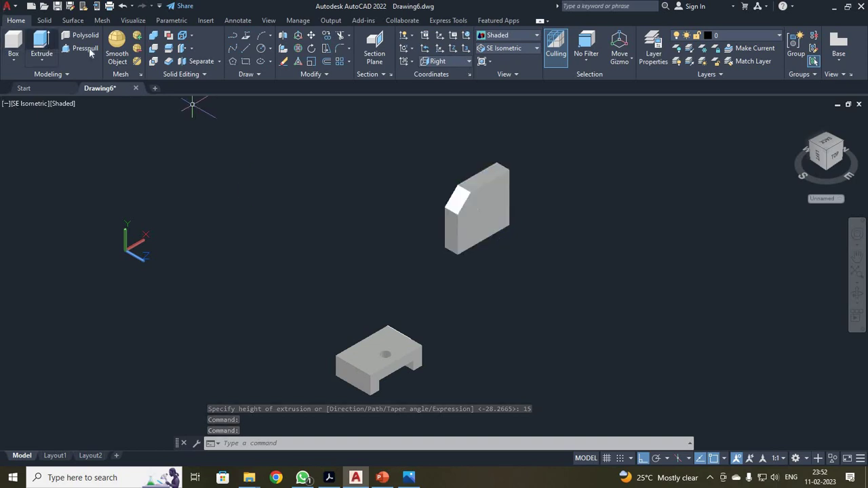
text(SUB)
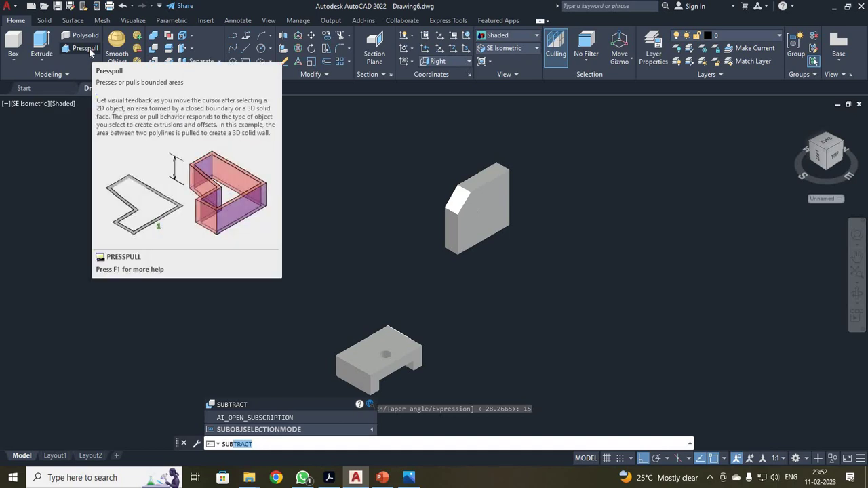
key(Return)
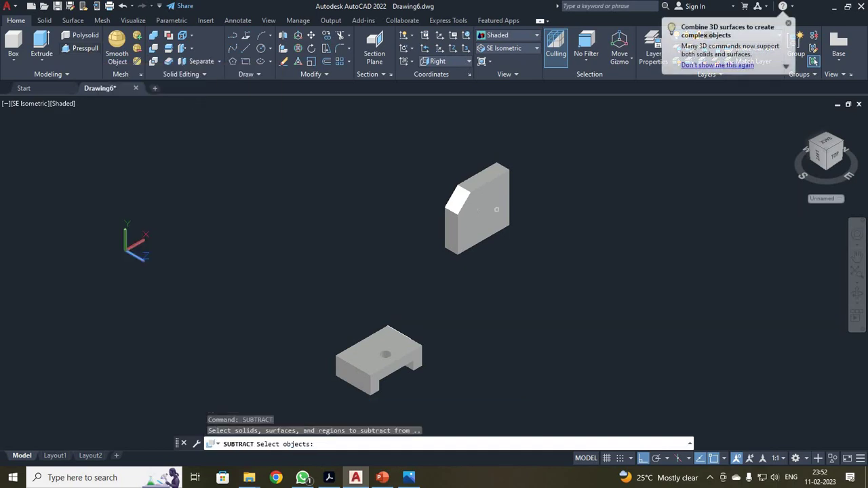
click(467, 238)
key(Return)
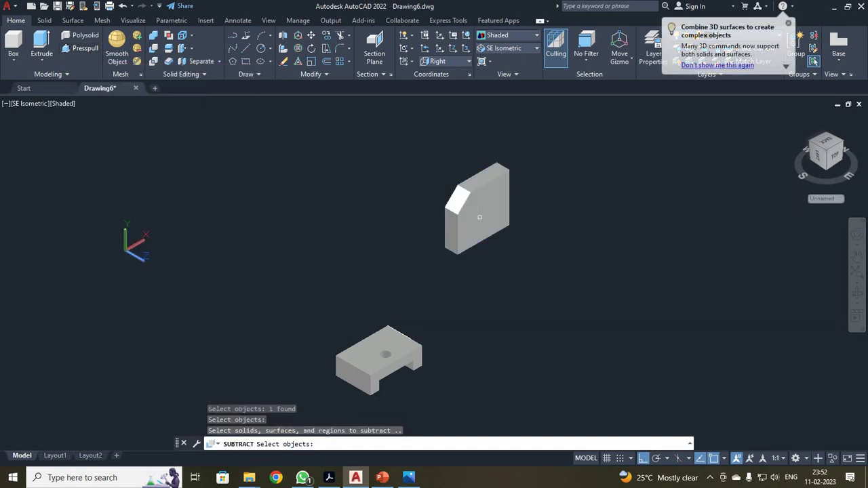
click(482, 213)
key(Return)
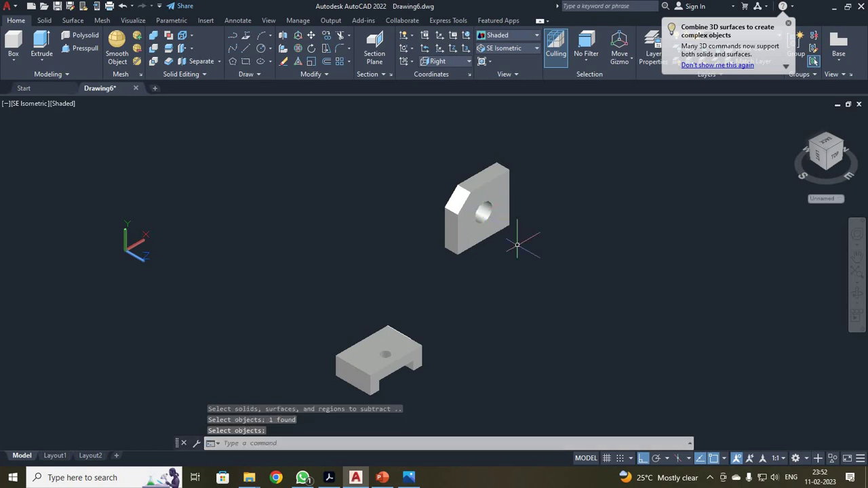
Return to the 2D Wireframe visual style and check the plate's position on the base in the reference drawing.
click(513, 49)
click(508, 35)
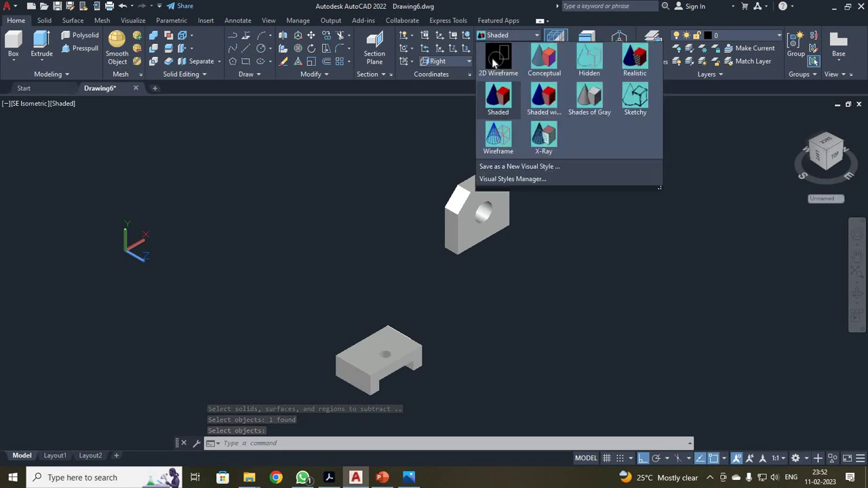
click(495, 61)
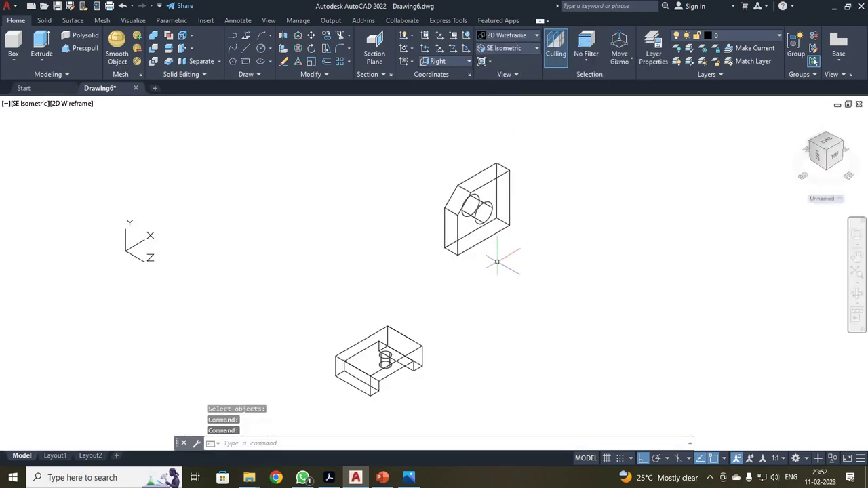
key(alt+Tab)
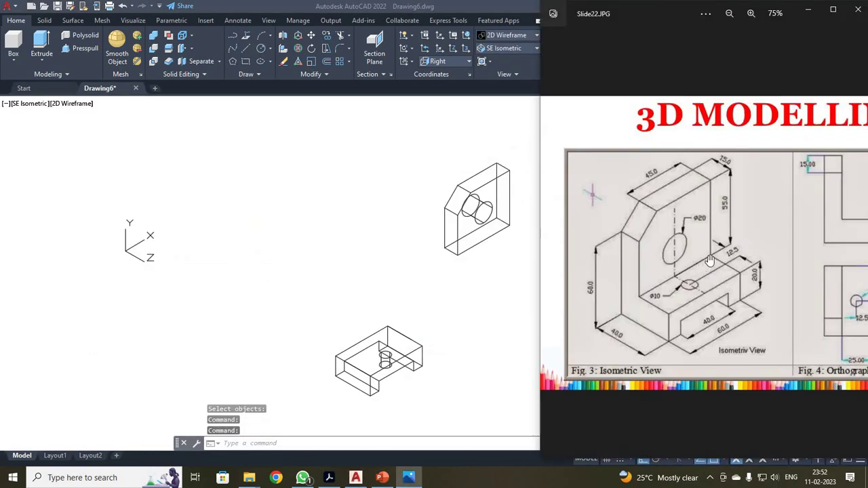
key(alt+Tab)
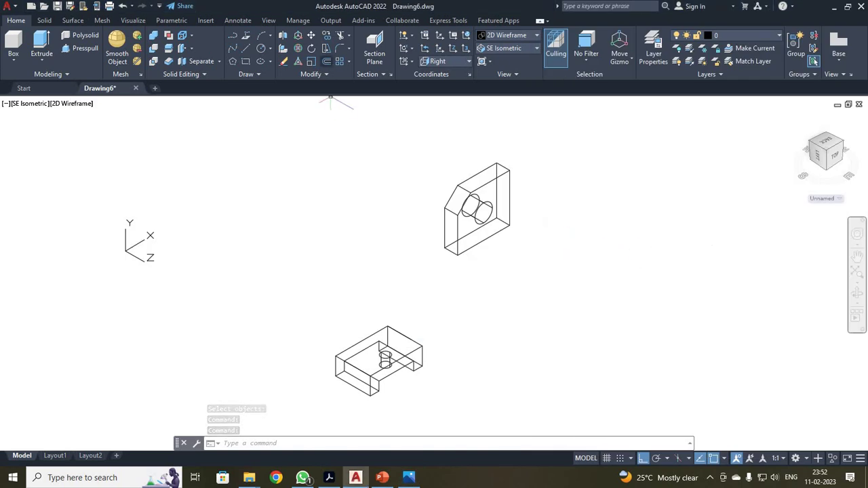
Move the upright plate by its lower rear corner, with Ortho off, onto the base block's matching upper rear corner.
click(403, 127)
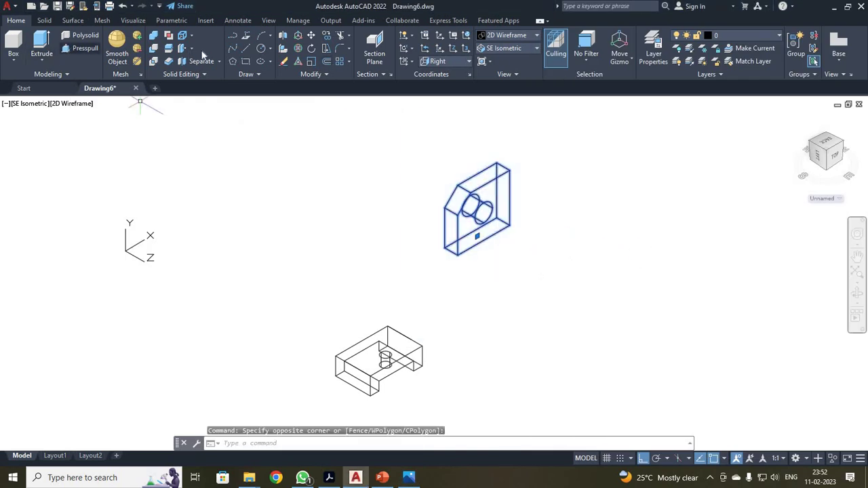
text(m)
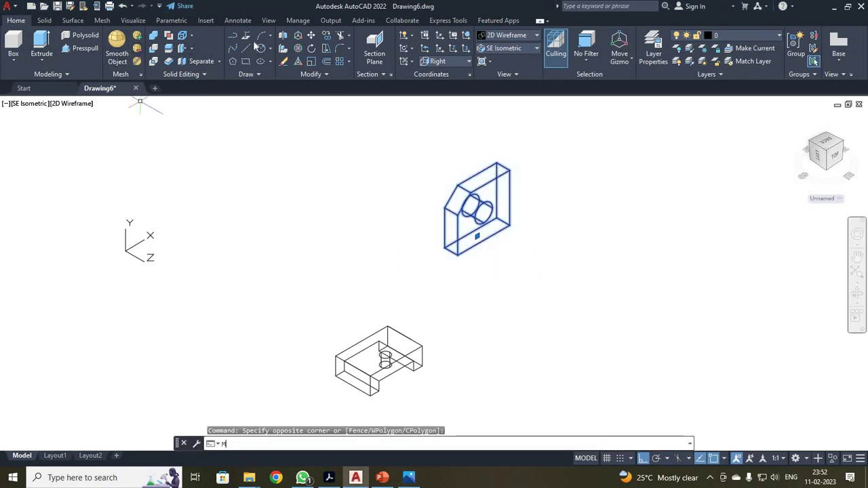
key(Return)
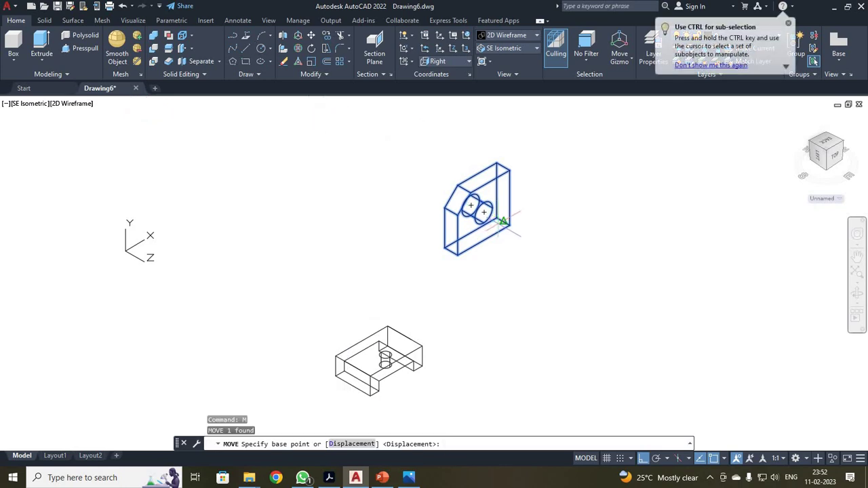
click(496, 218)
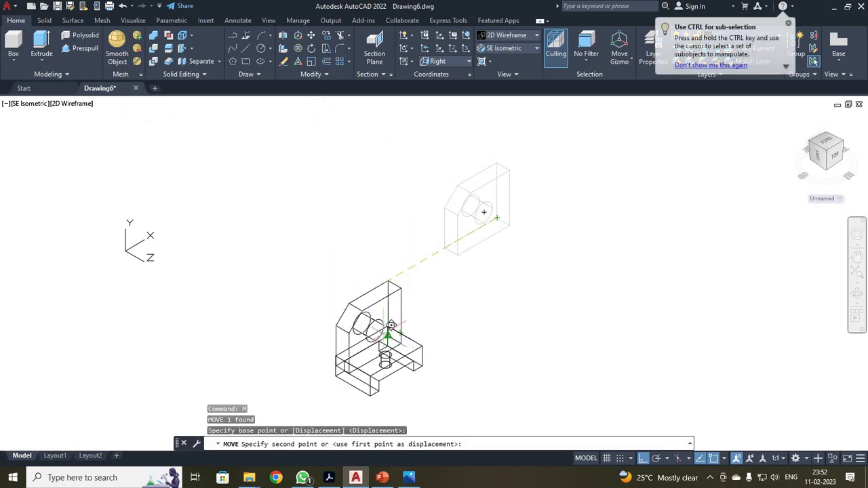
scroll(404, 327, up, 5)
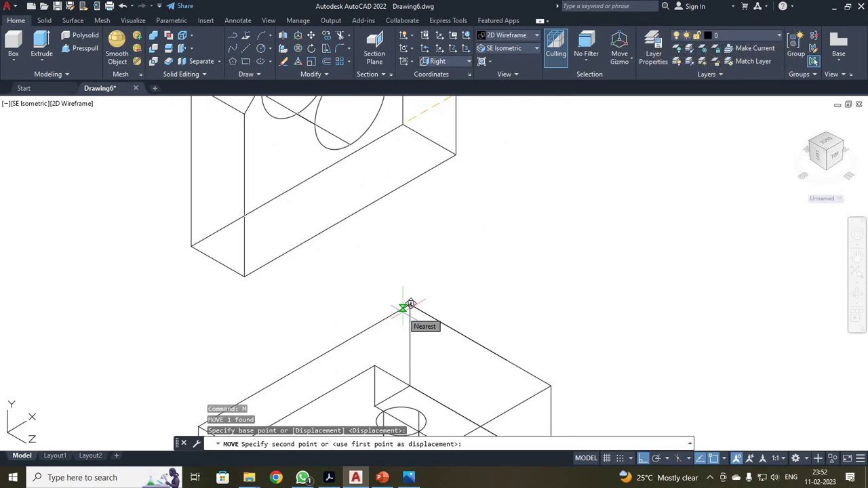
key(F8)
scroll(410, 304, up, 3)
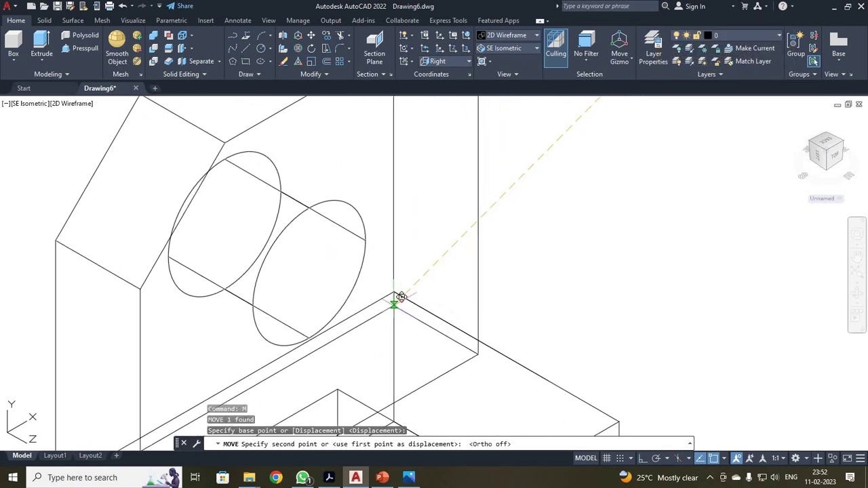
click(402, 282)
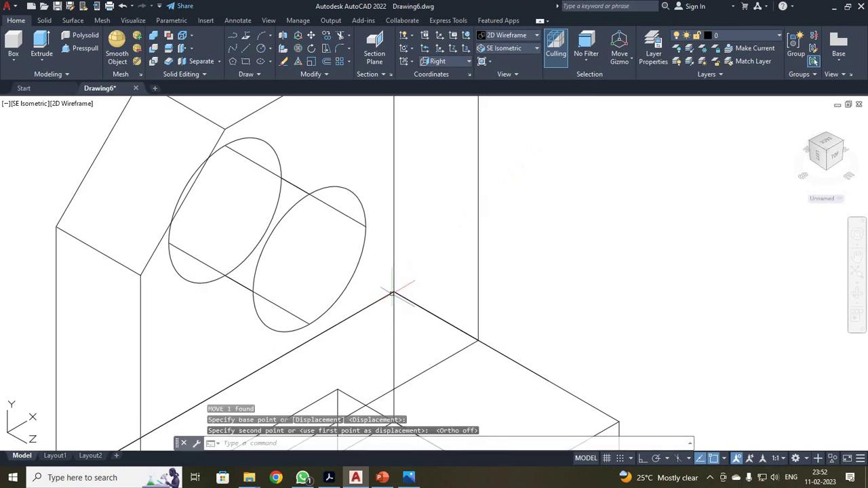
scroll(404, 288, down, 6)
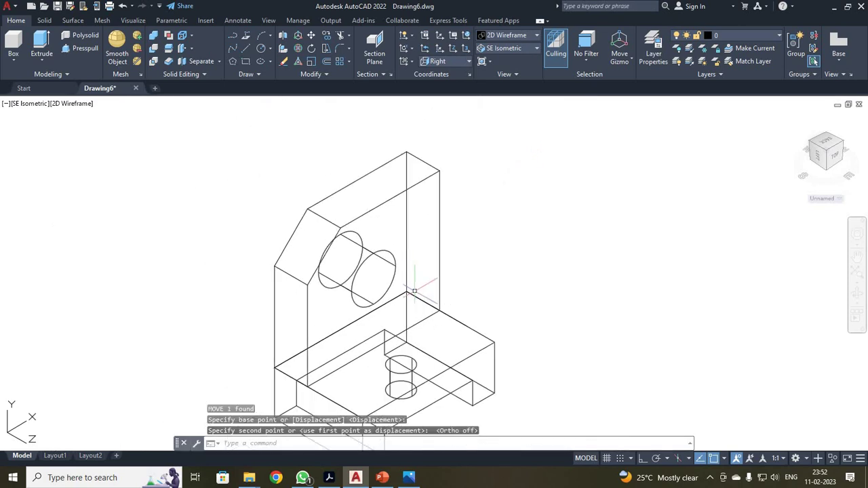
Apply the Shaded visual style, unite the upright plate and base block with Union, and select the bracket to check it.
click(514, 34)
click(503, 101)
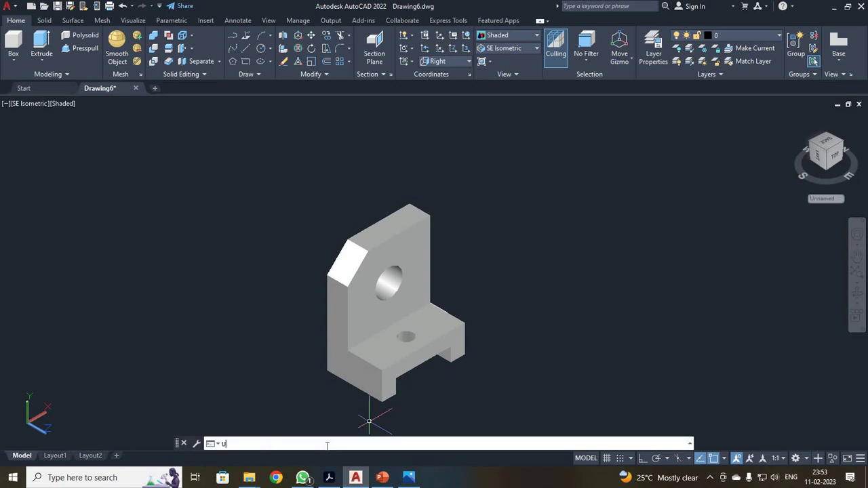
text(NION)
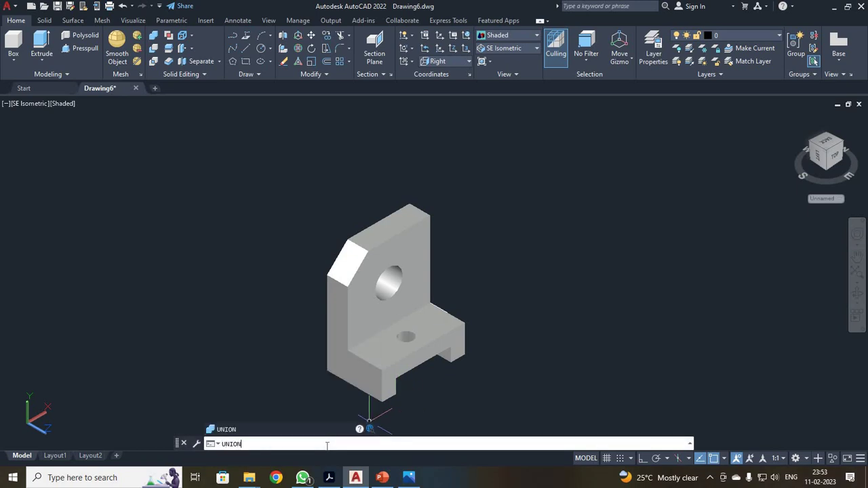
key(Return)
click(248, 161)
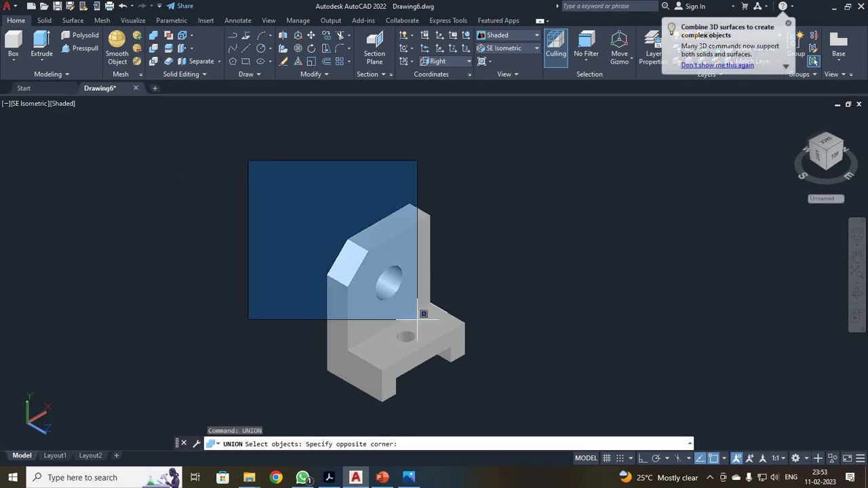
click(565, 413)
key(Return)
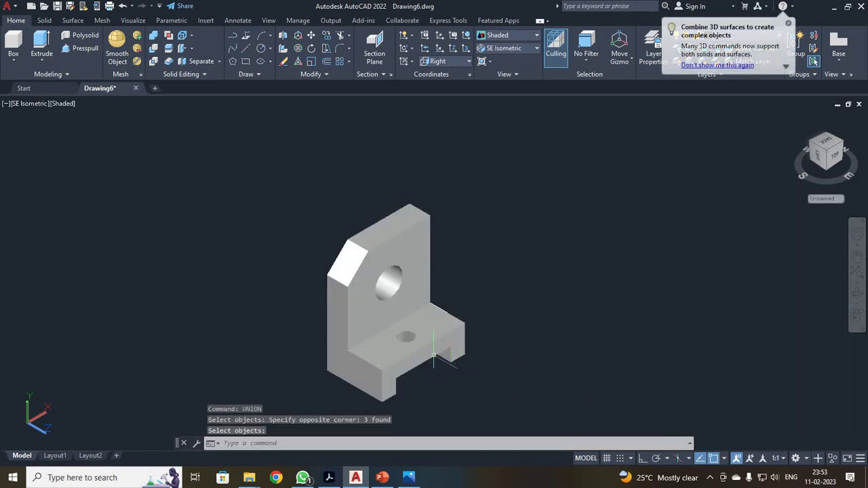
click(427, 318)
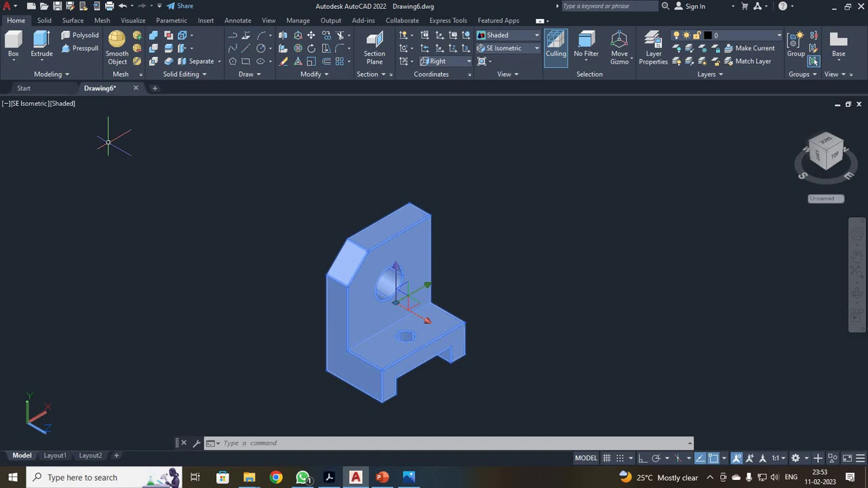
Start a new blank drawing, shrink its window, and switch to the reference image Slide22.JPG at full-window size.
click(155, 88)
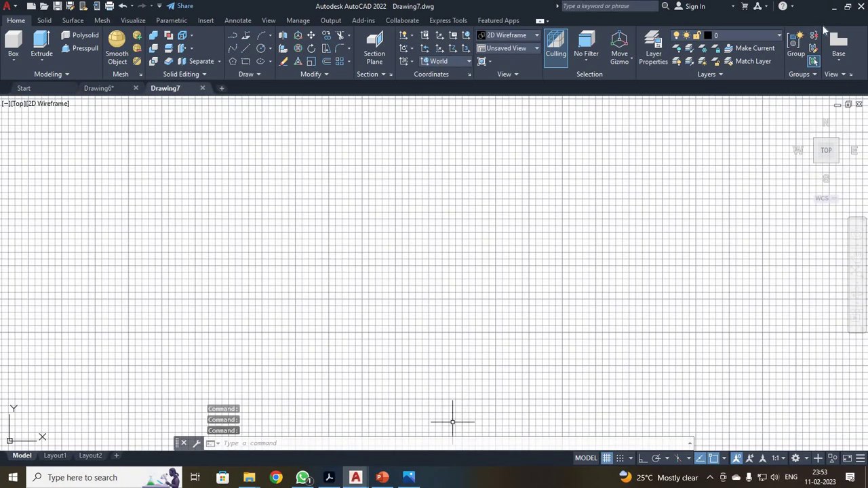
key(super+Down)
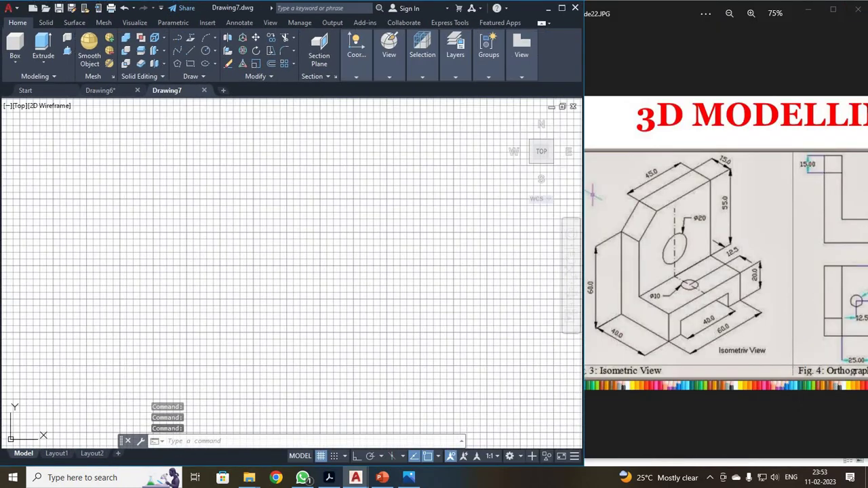
drag(591, 194, 541, 196)
click(839, 15)
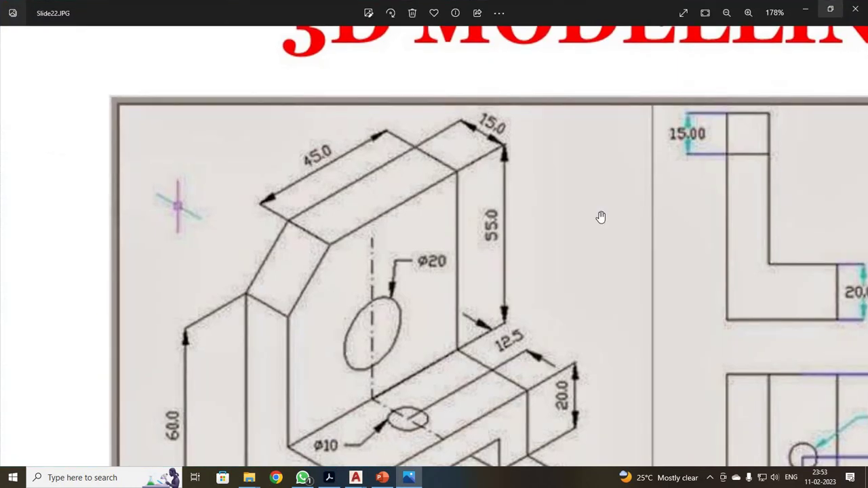
Switch to the next reference image, Slide23.JPG, and reduce its window to sit beside the blank drawing with the isometric view showing.
scroll(600, 216, up, 2)
scroll(600, 217, down, 2)
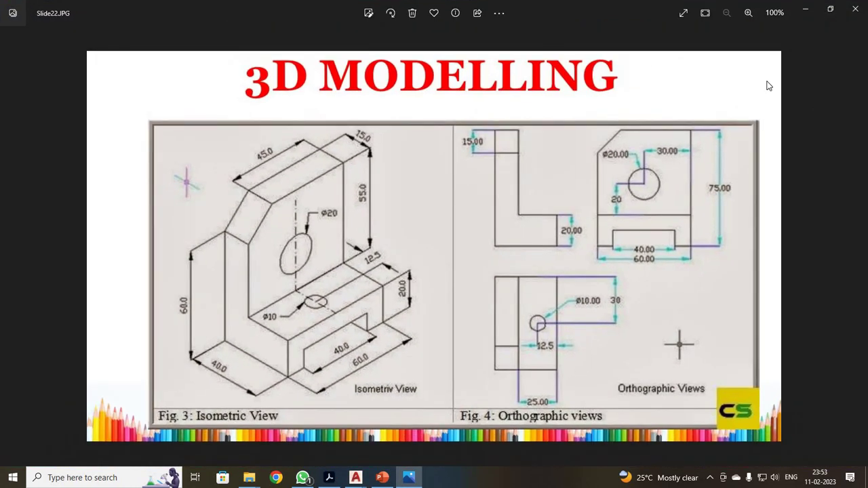
click(855, 248)
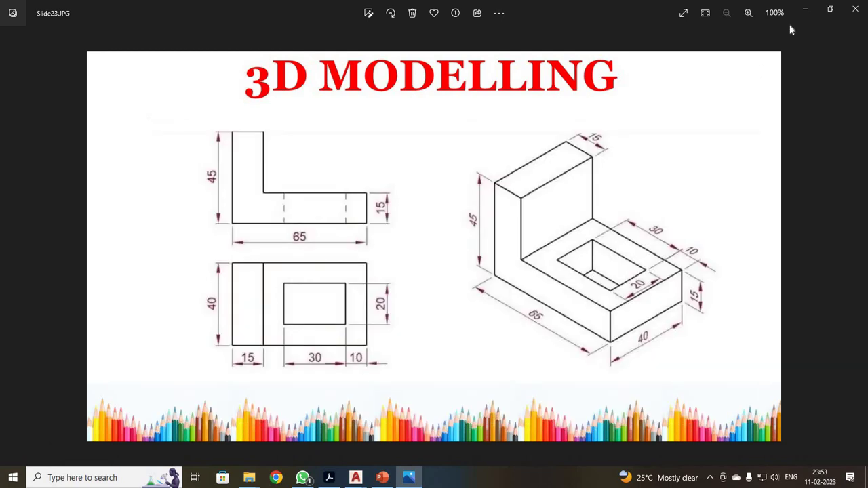
click(828, 11)
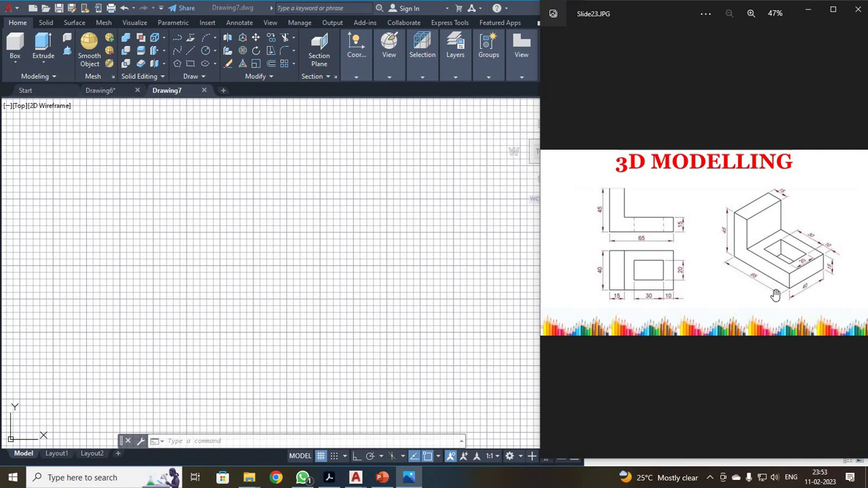
scroll(774, 294, up, 4)
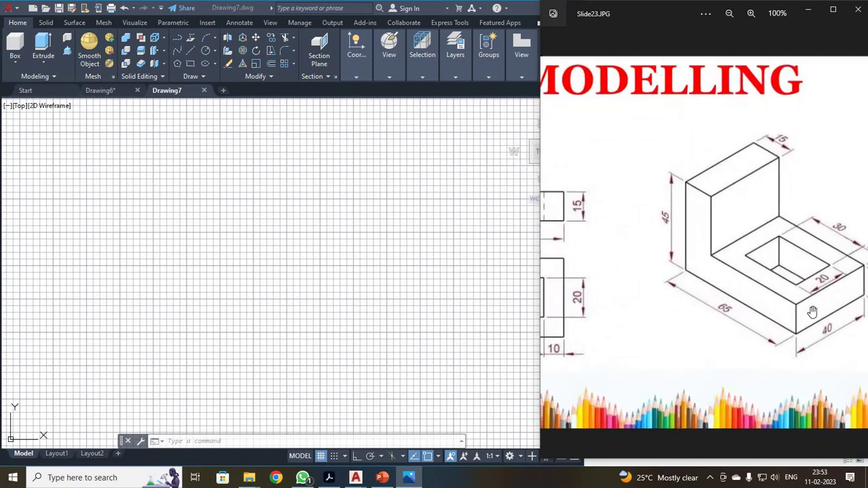
scroll(814, 307, down, 1)
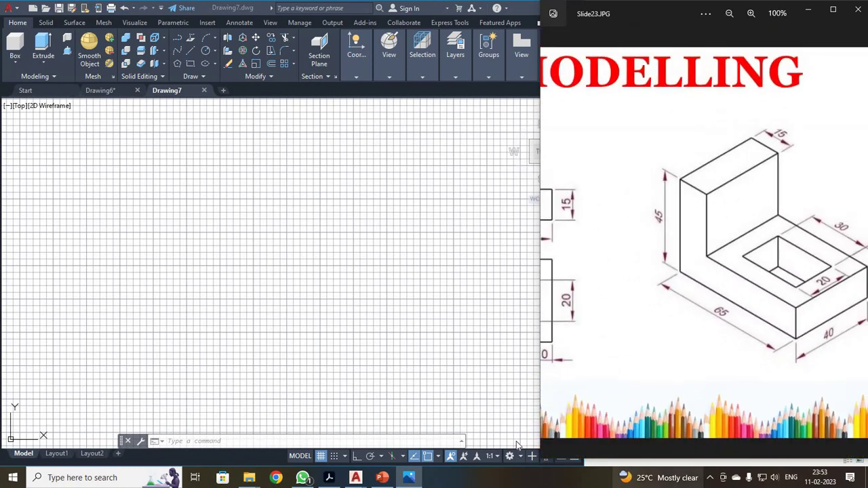
Set the blank drawing to the SE Isometric view, turn the grid off and zoom to all.
click(456, 400)
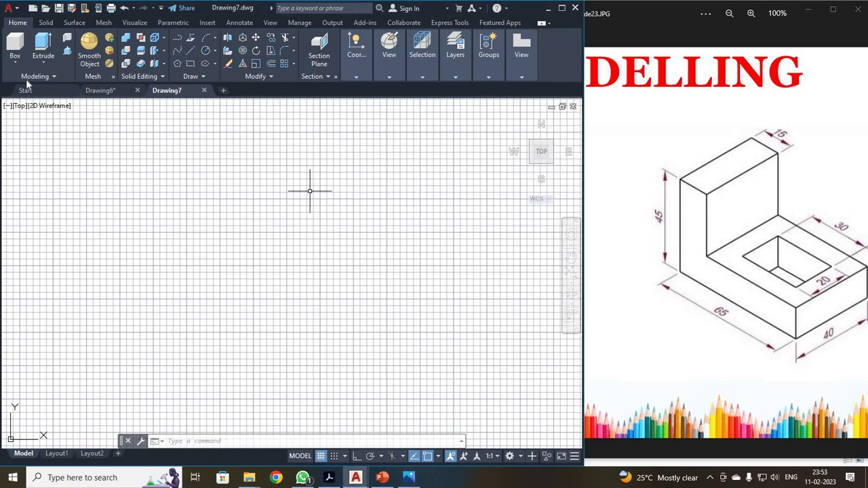
click(136, 23)
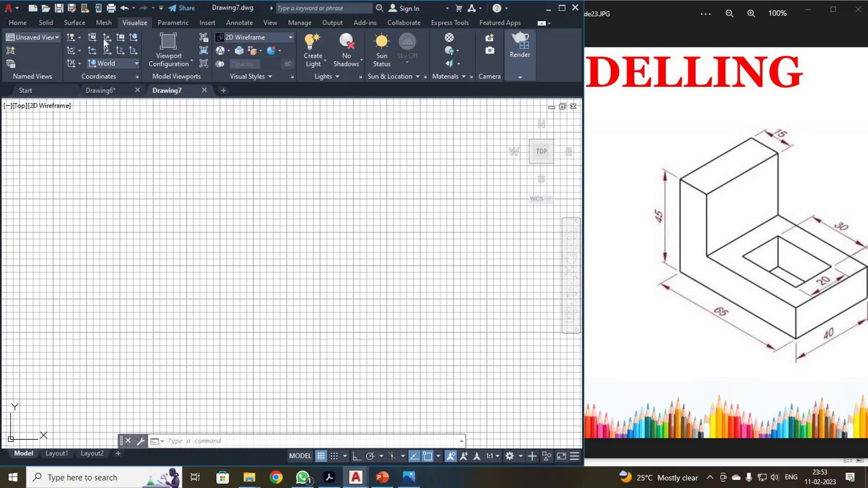
click(40, 38)
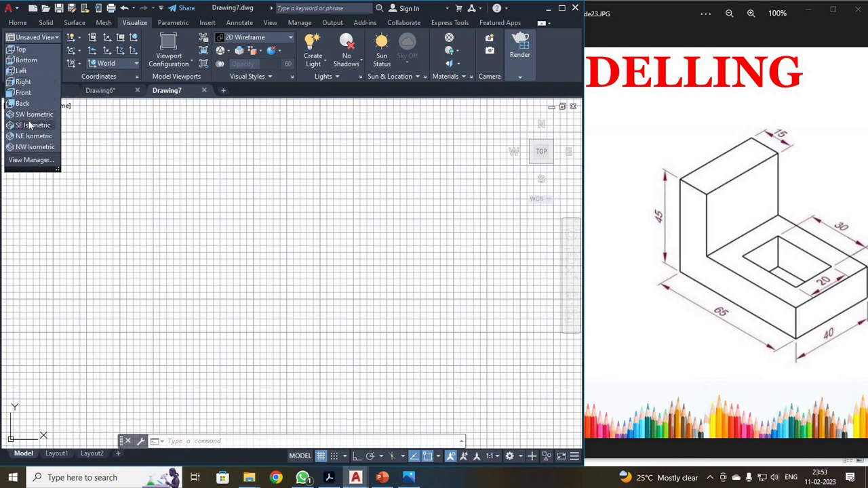
click(32, 125)
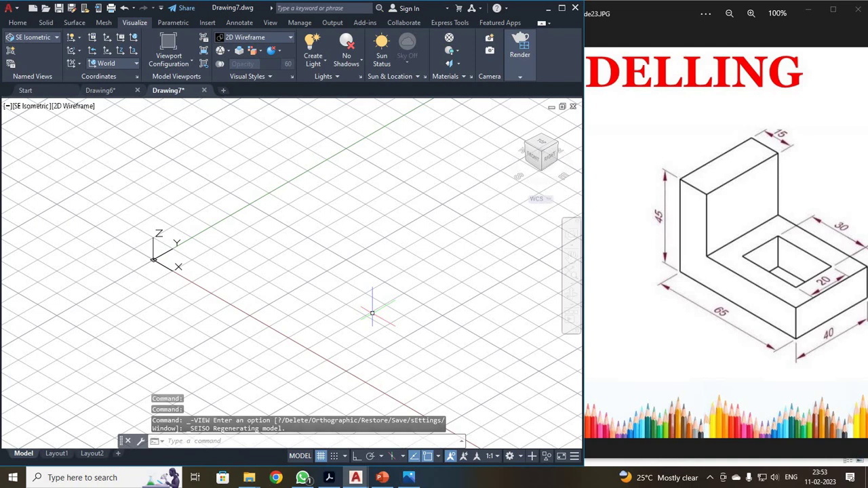
key(F7)
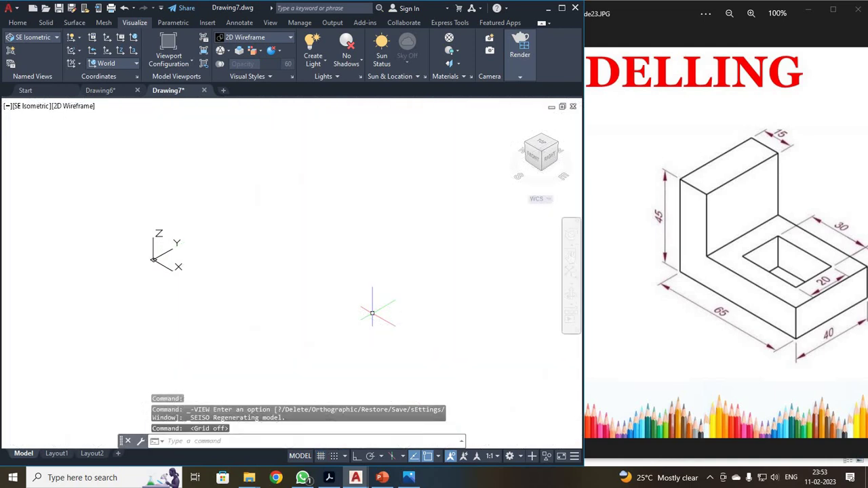
text(z)
key(Return)
text(a)
key(Return)
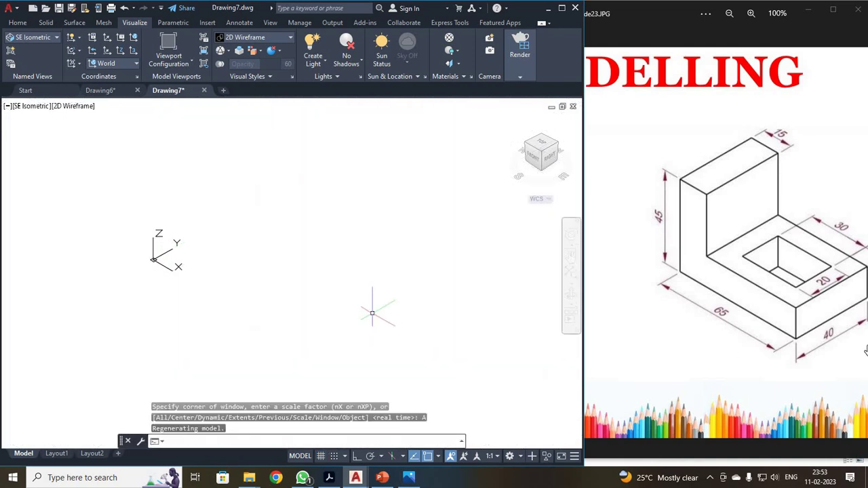
Start the L-shaped side profile with Line, drawing its bottom edge 65 units along the Y axis with Ortho on.
scroll(806, 237, down, 1)
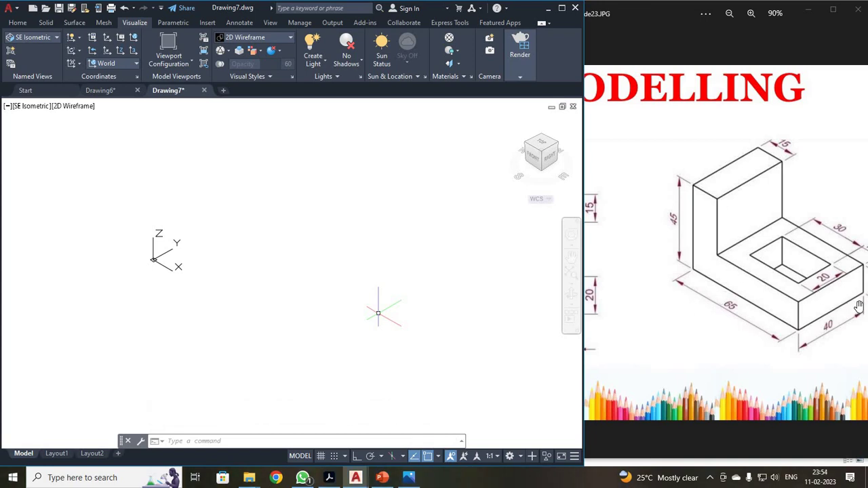
scroll(858, 306, down, 1)
scroll(835, 309, down, 1)
click(719, 325)
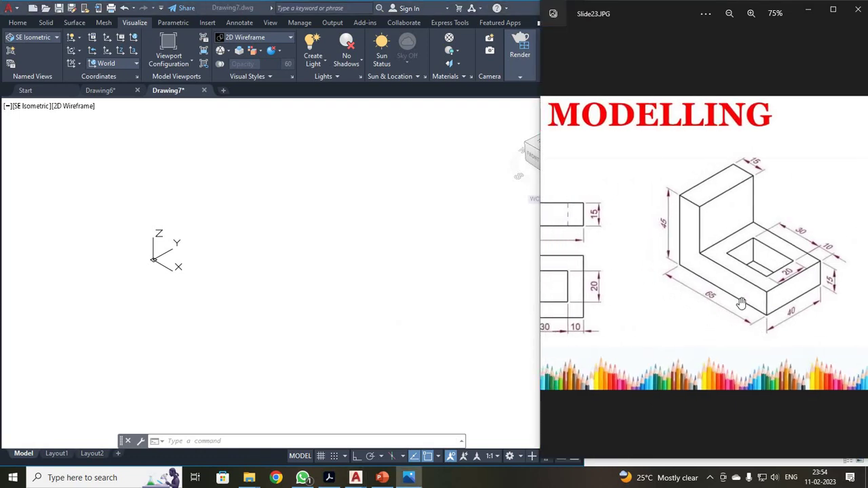
click(529, 244)
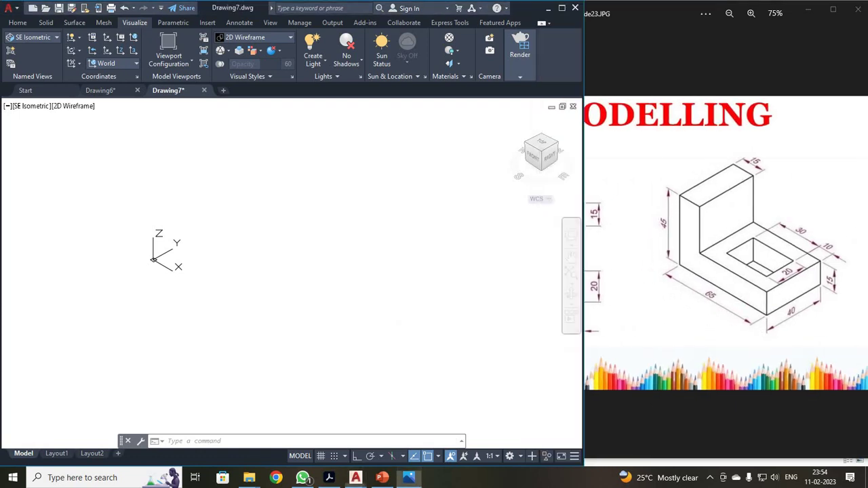
click(17, 23)
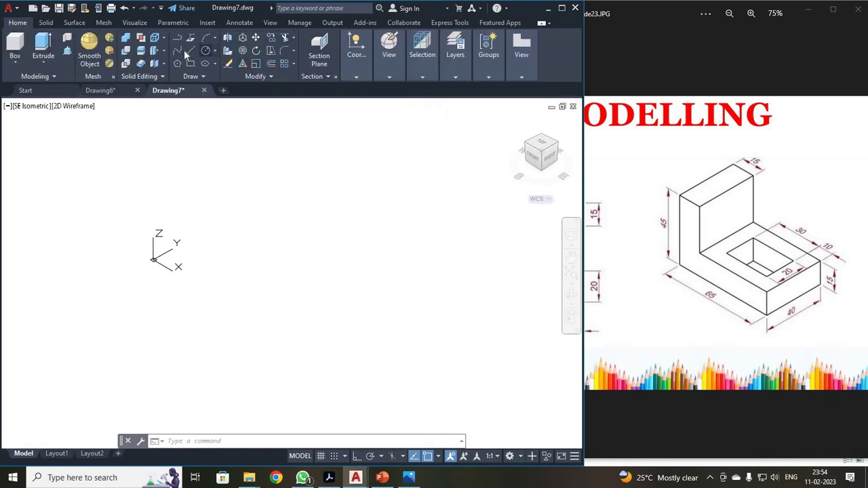
click(188, 51)
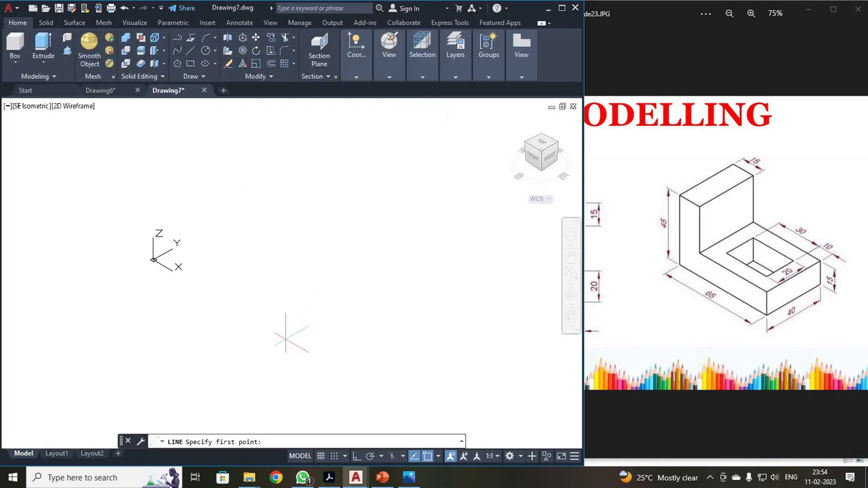
click(286, 337)
key(F8)
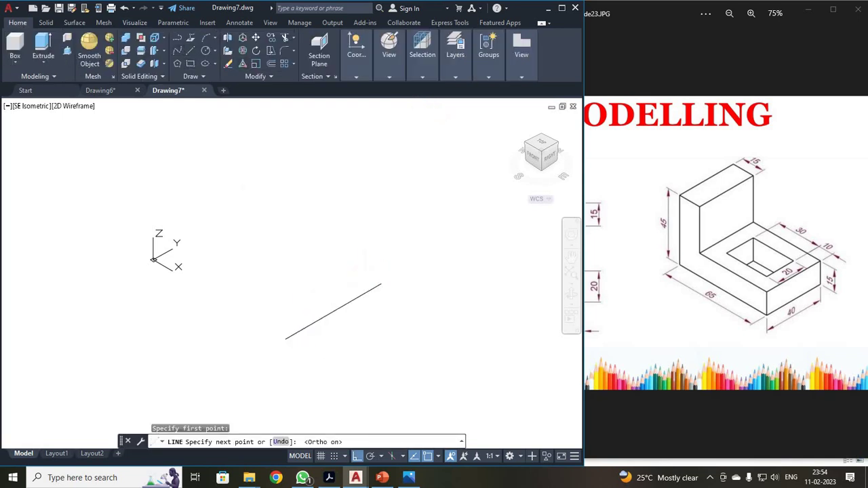
text(6)
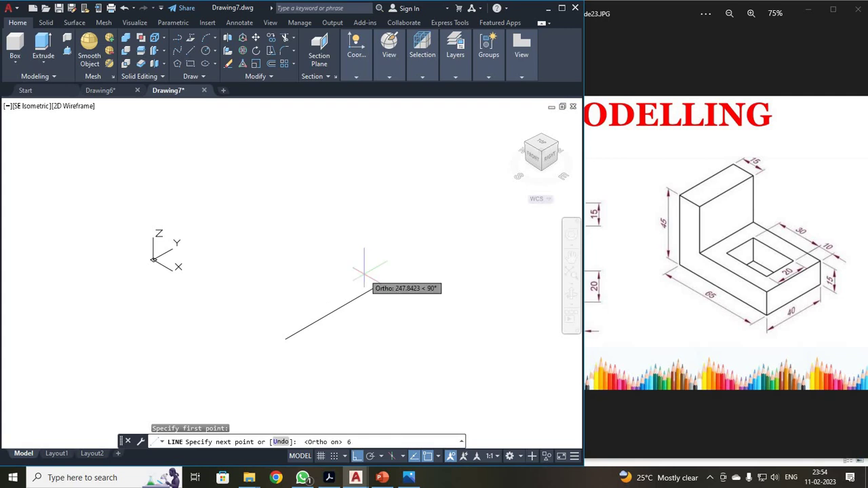
text(5)
key(Return)
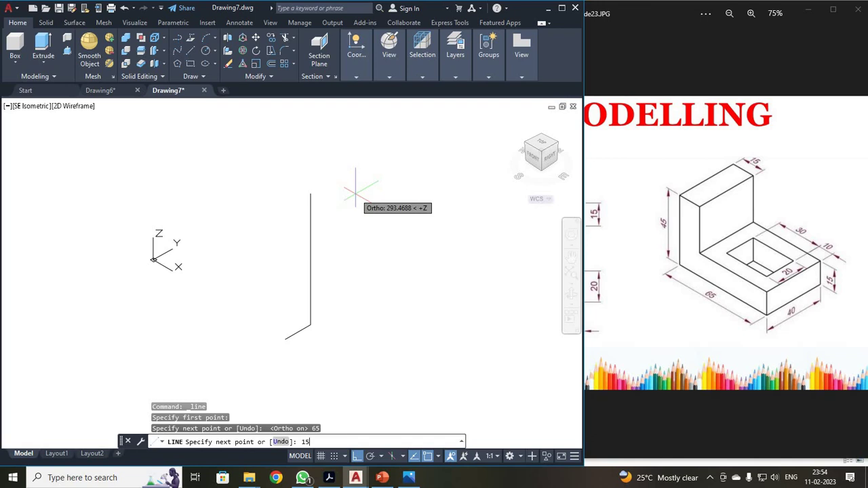
Continue the profile 15 up, 50 back along Y, 30 up and 15 back along Y, and close the outline.
text(15)
key(Return)
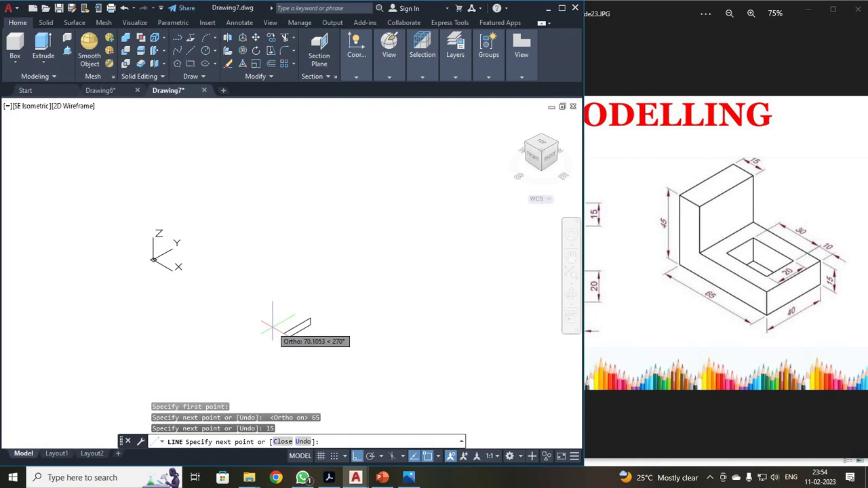
text(0)
key(Return)
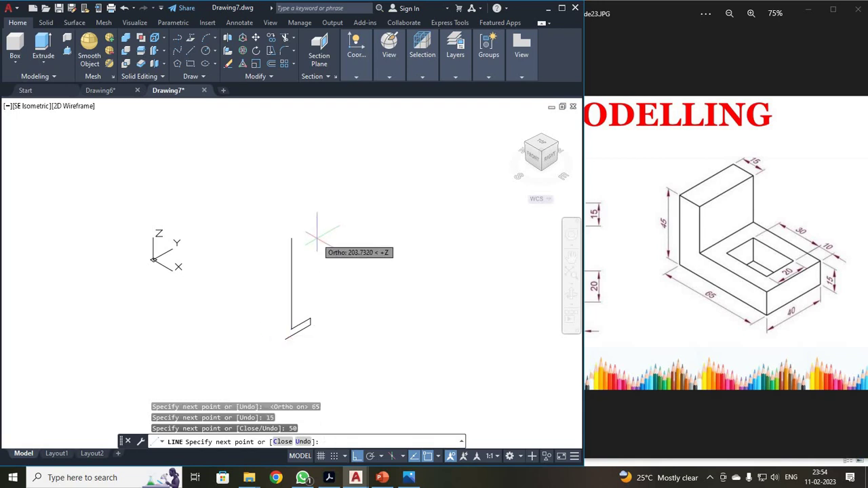
key(Return)
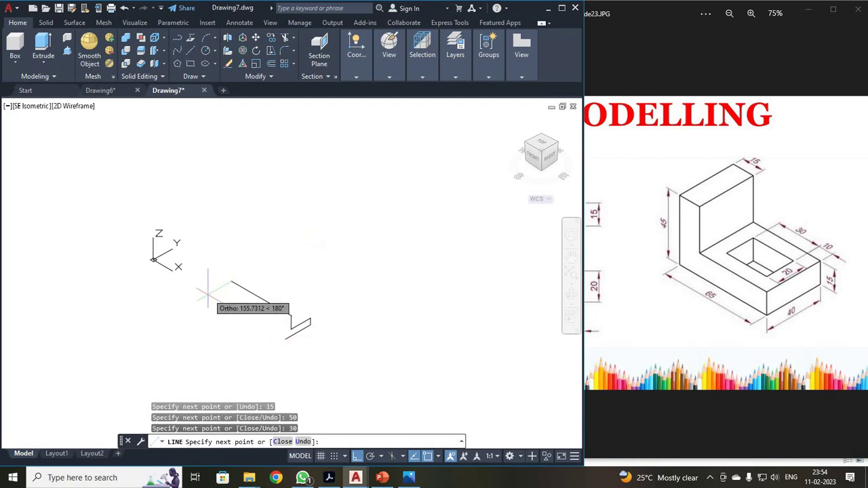
text(15)
key(Return)
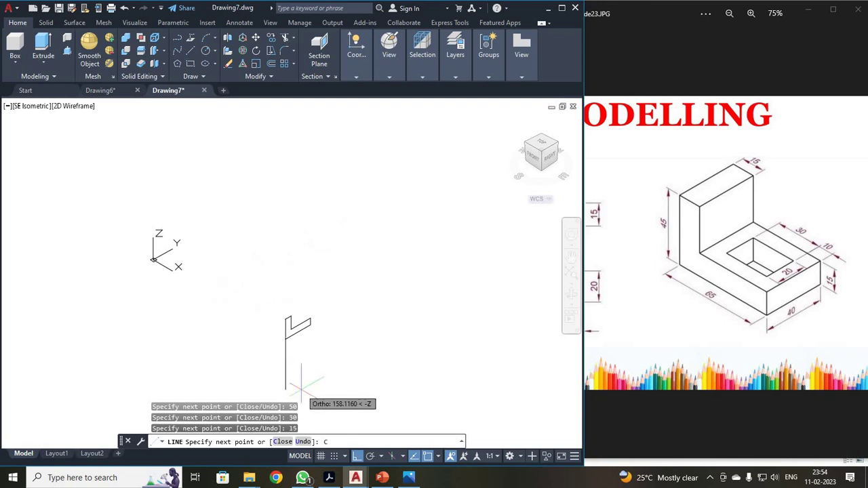
key(Return)
scroll(300, 339, up, 2)
scroll(306, 323, down, 2)
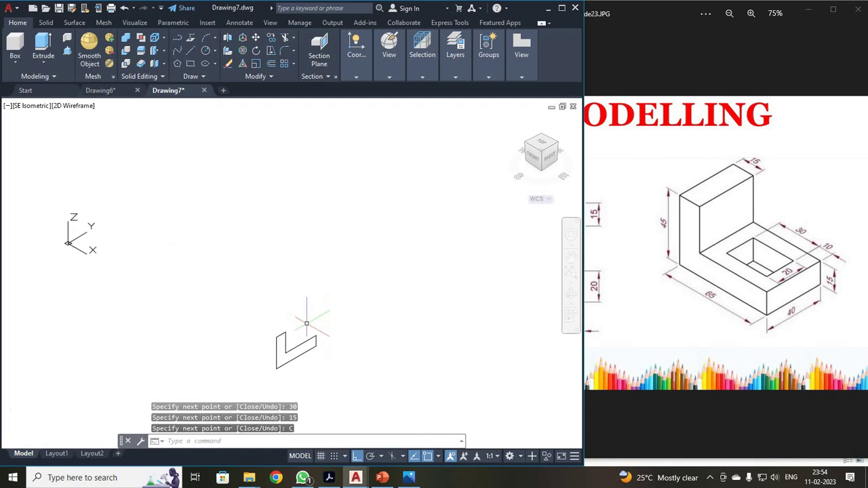
Convert the six lines of the closed L-shaped profile into a single region.
text(z)
key(Return)
text(w)
key(Return)
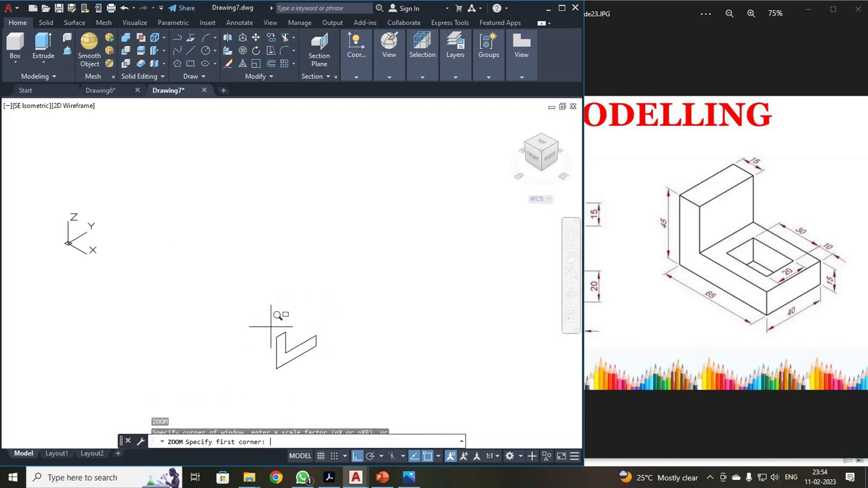
click(258, 315)
click(335, 366)
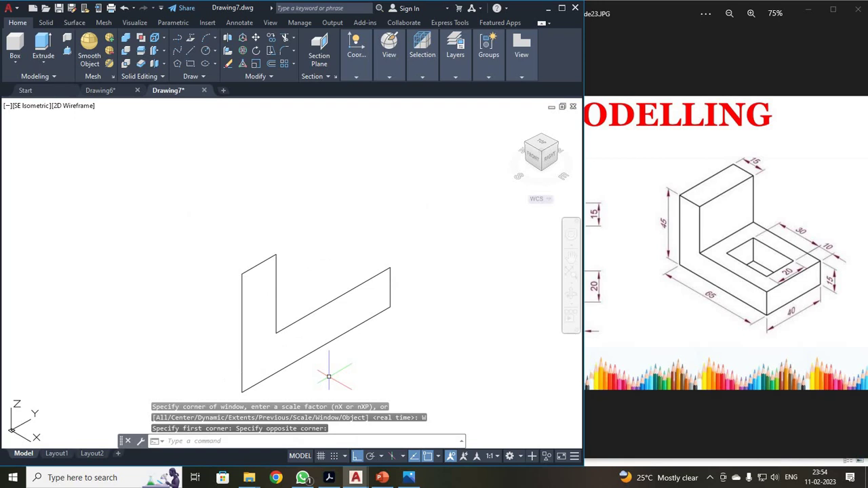
text(REG)
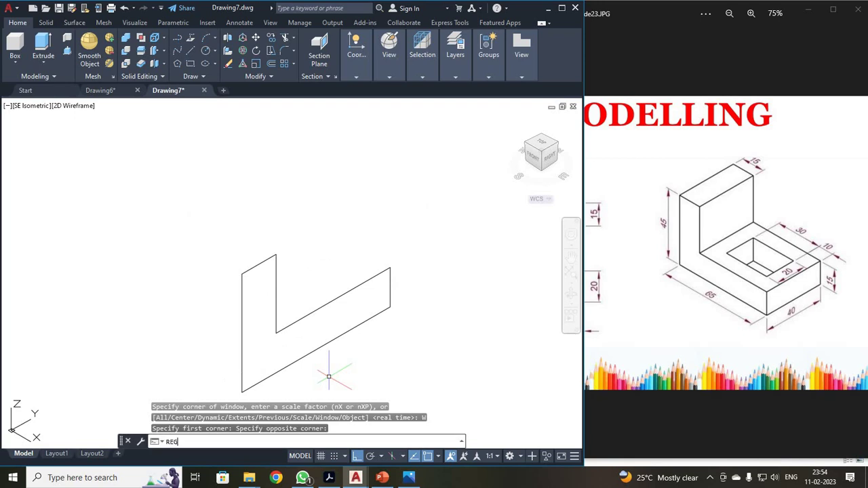
text(ION)
key(Return)
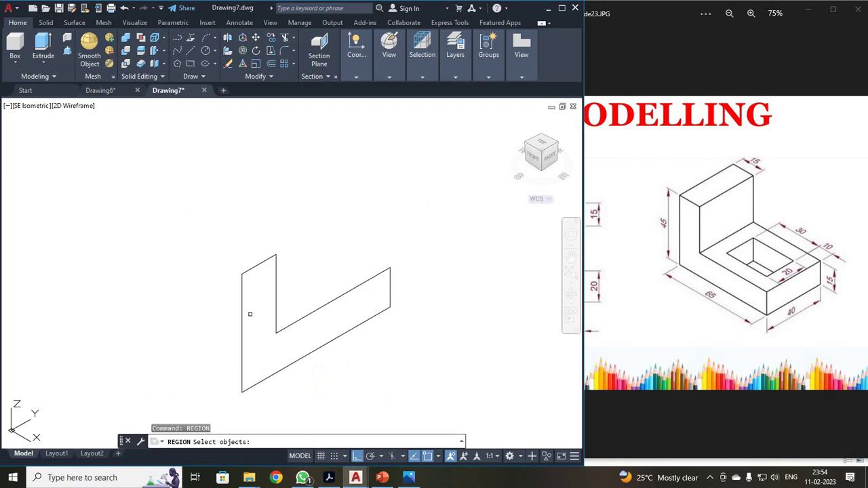
click(222, 221)
click(443, 406)
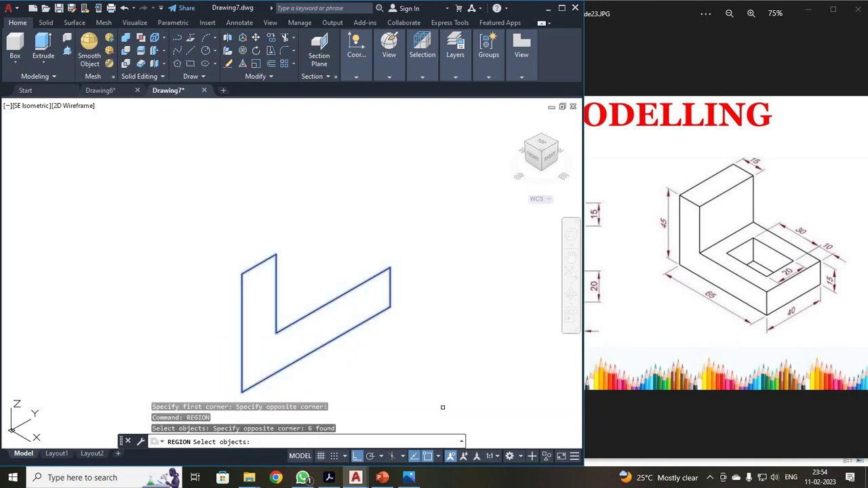
key(Return)
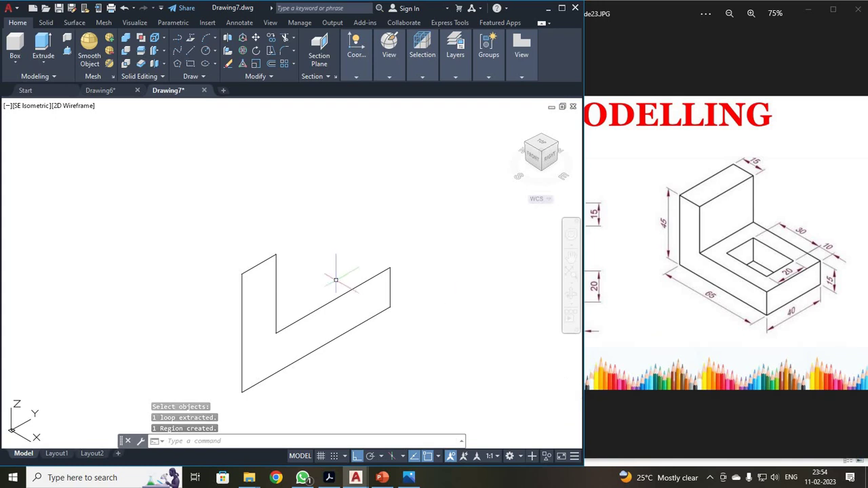
Extrude the L-shaped region to a height of 40 and fit the whole solid in the view.
click(252, 268)
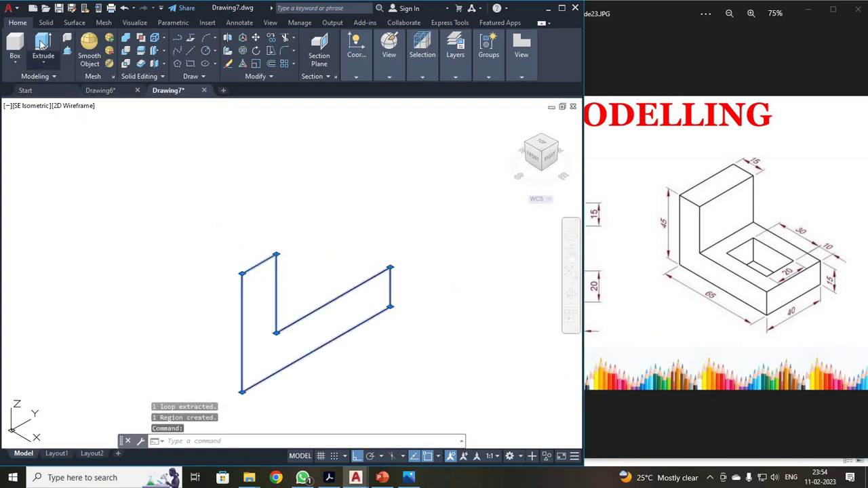
click(40, 44)
text(4)
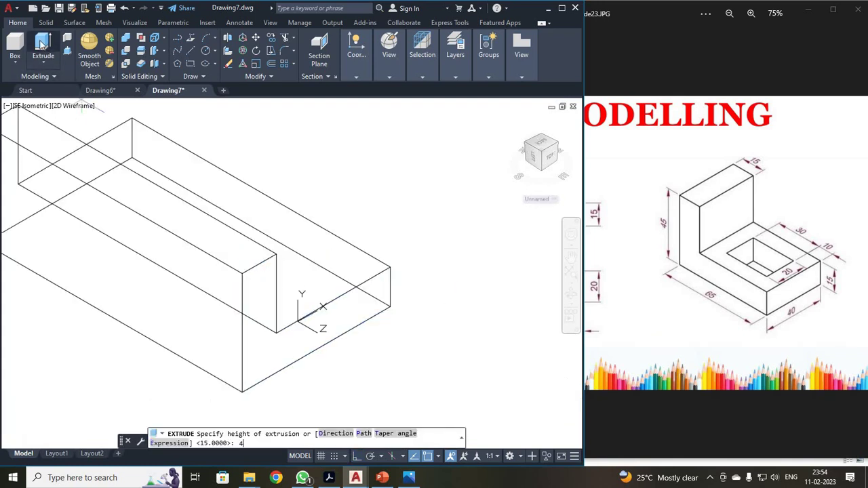
text(0)
key(Return)
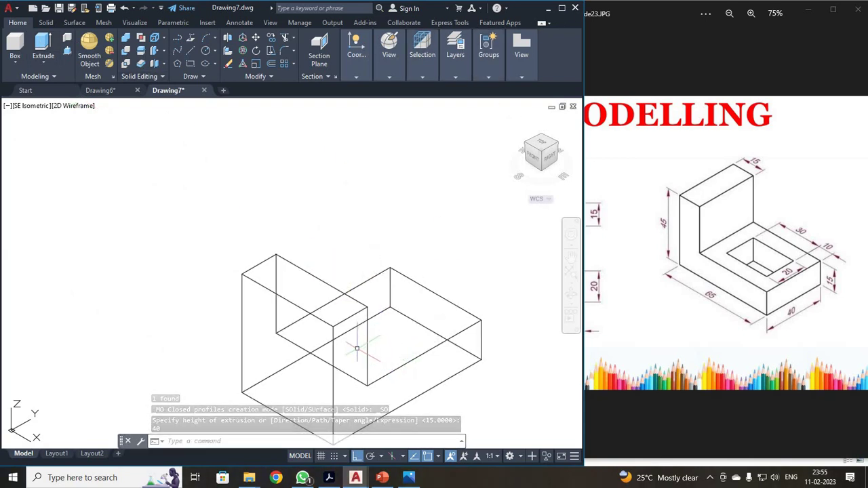
text(z)
key(Return)
text(A)
key(Return)
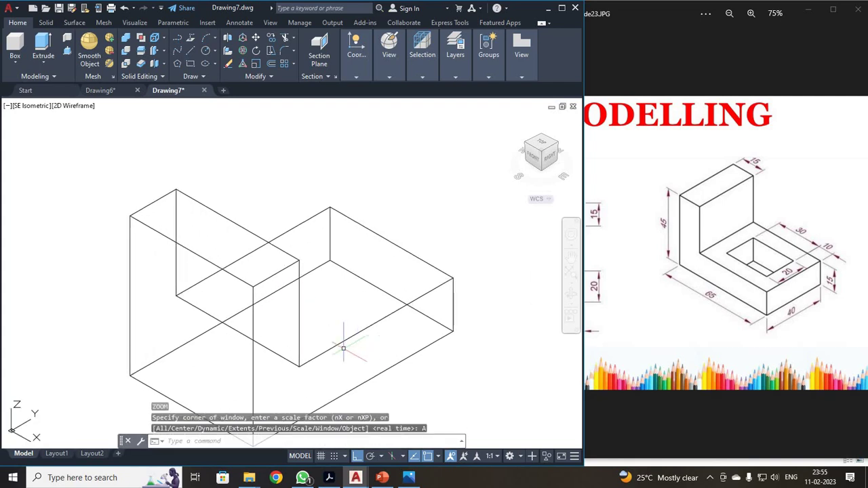
scroll(343, 348, down, 2)
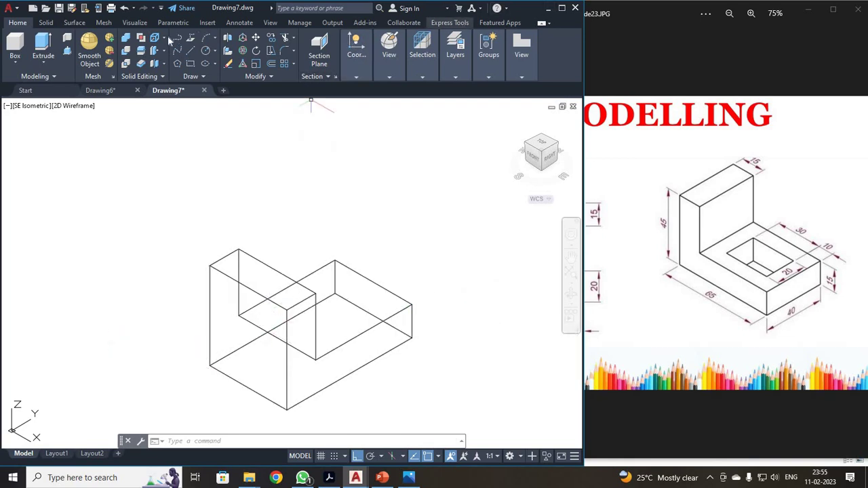
Maximize the drawing window and display the L-shaped solid in the Shaded visual style.
click(356, 51)
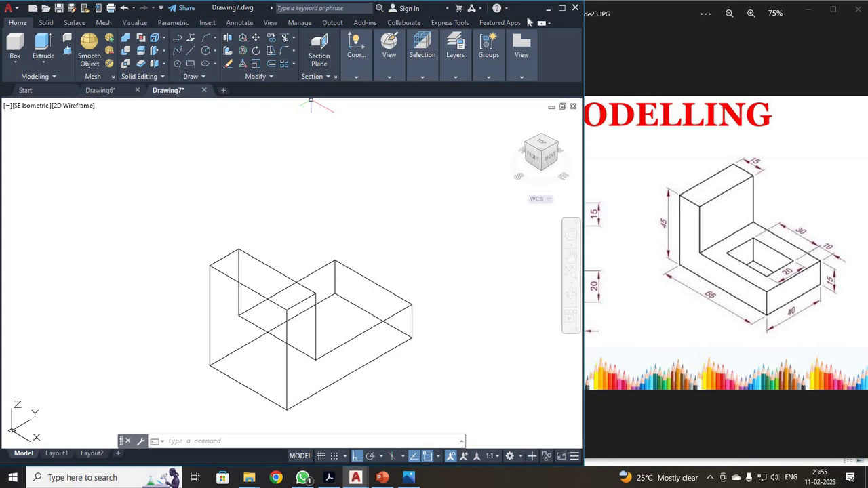
click(561, 8)
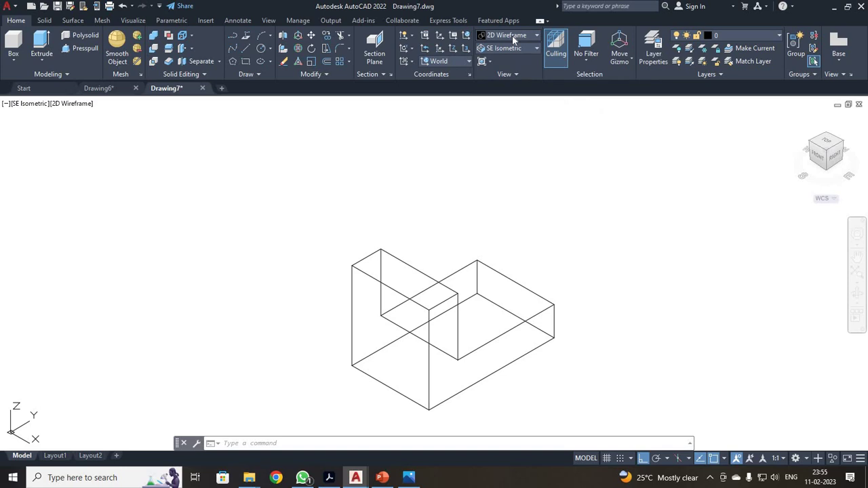
click(519, 35)
click(499, 108)
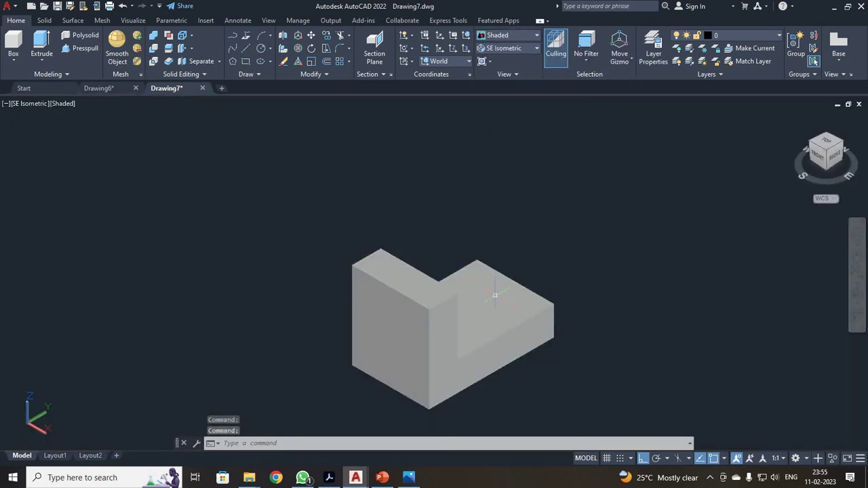
View the solid from the Right and compare it with the dimensioned views in the lab manual PDF.
click(520, 48)
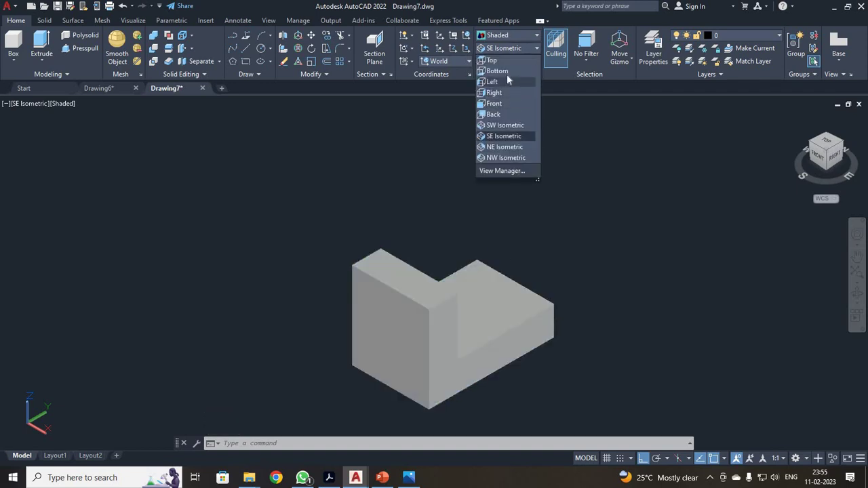
click(501, 94)
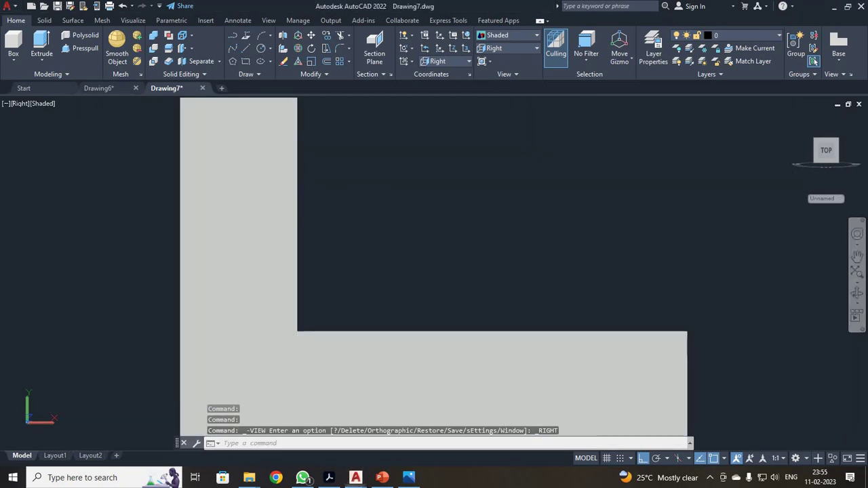
key(alt+Tab)
key(Tab)
key(Tab)
key(Tab)
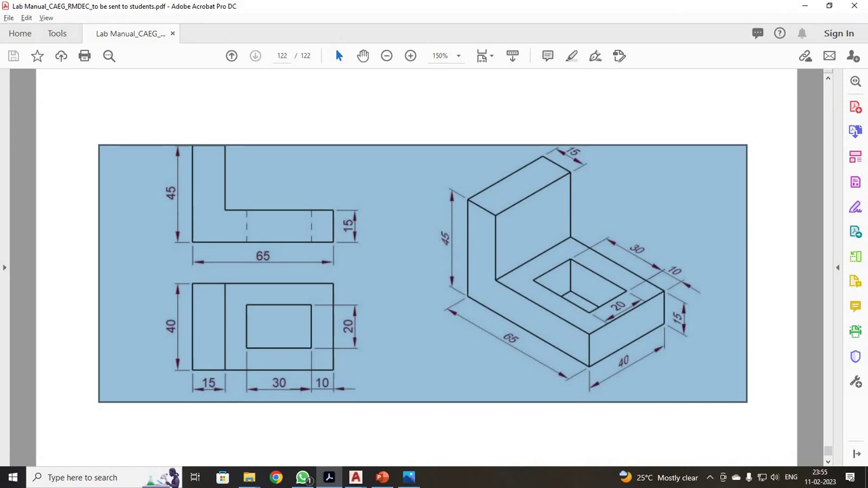
key(alt+Tab)
Set the Top view of the solid and check the pocket's dimensions and offsets in the lab manual PDF.
click(514, 47)
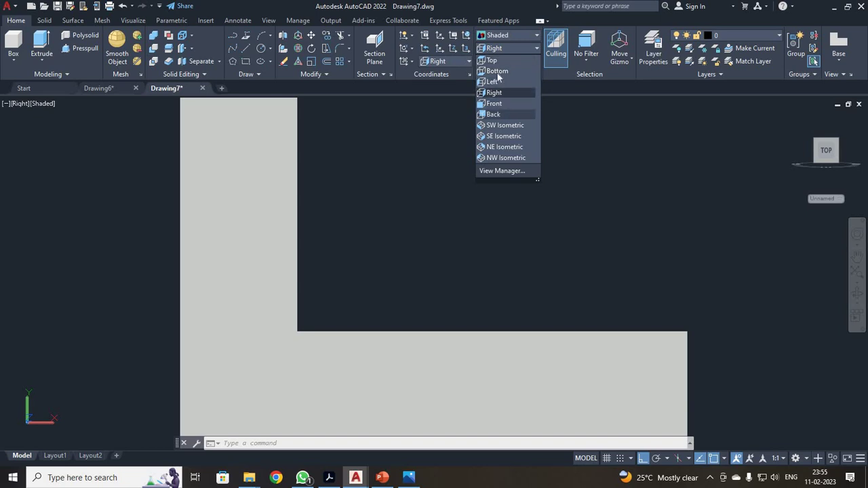
click(494, 61)
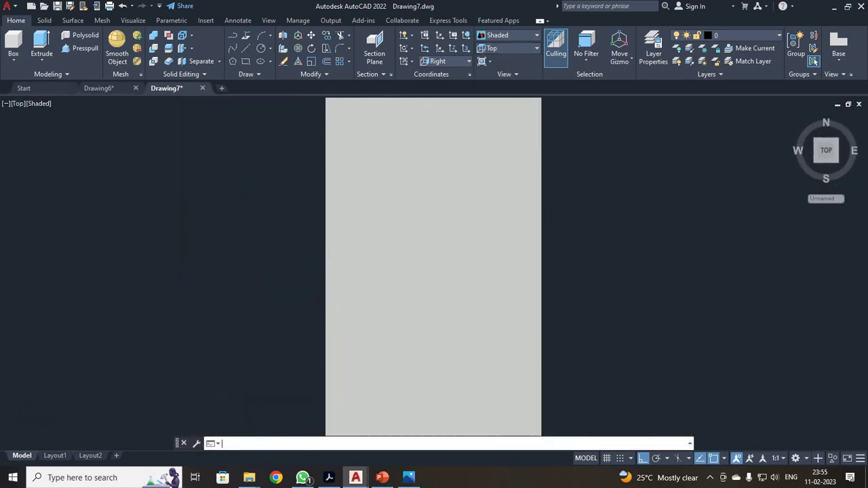
key(alt+Tab)
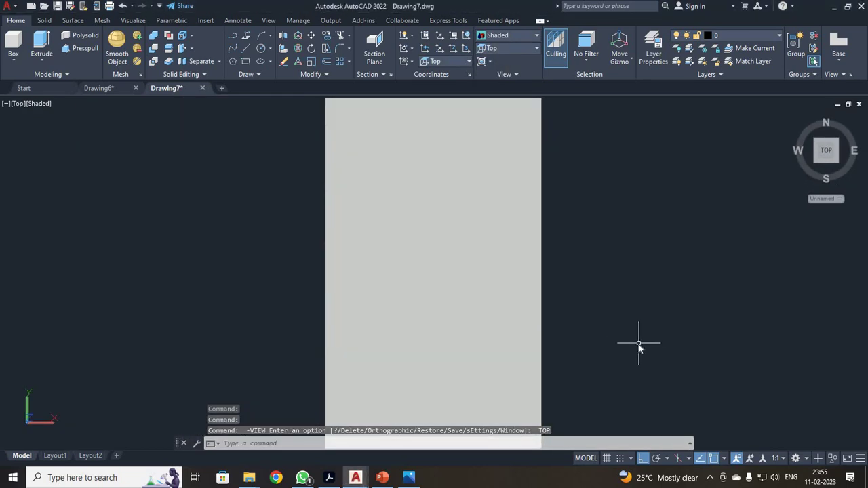
key(alt+Tab)
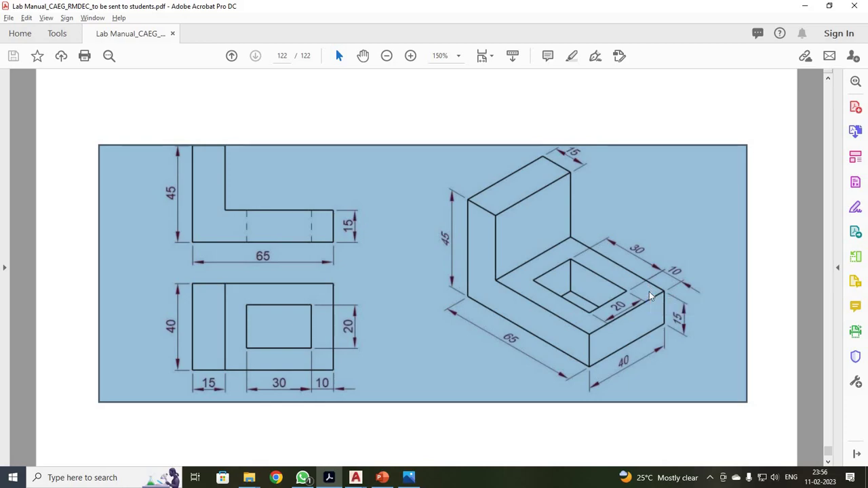
key(alt+Tab)
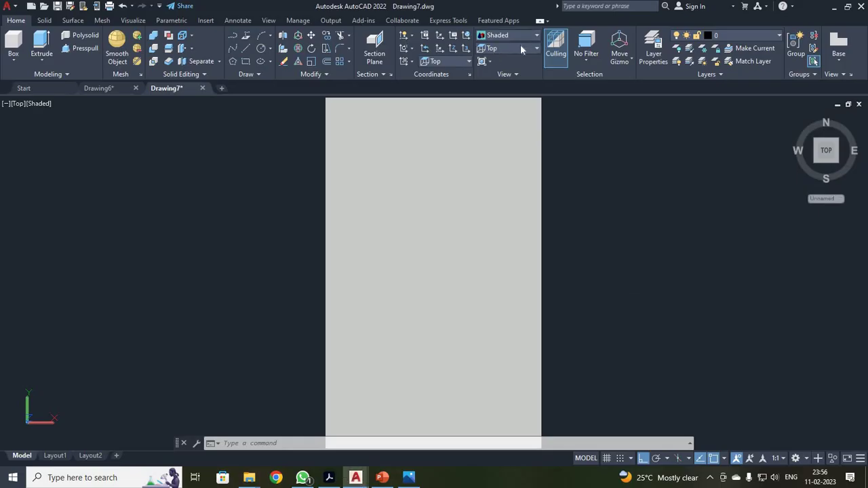
In 2D Wireframe, draw construction lines from the base's upper-right corner, 10 units left along the edge and 10 units down into the face.
click(523, 35)
click(500, 59)
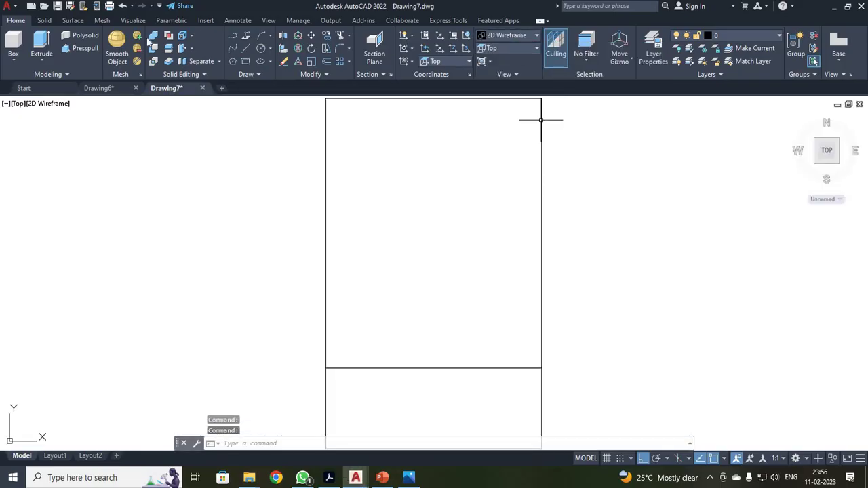
click(246, 48)
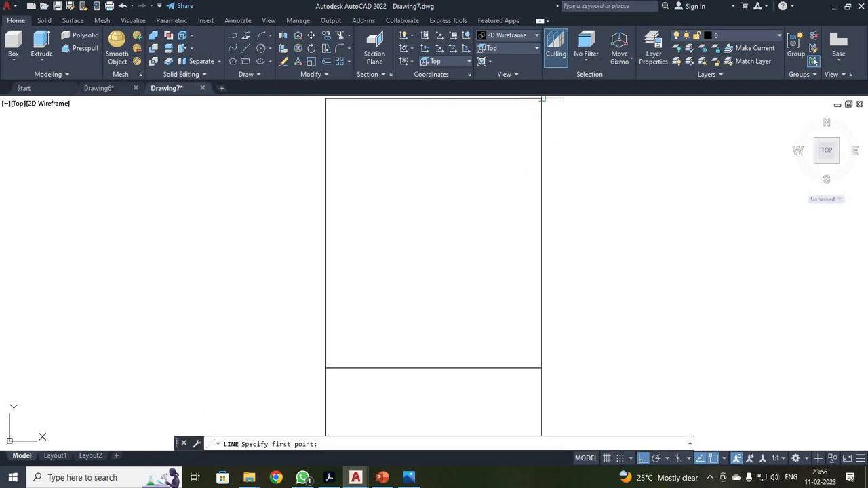
click(542, 99)
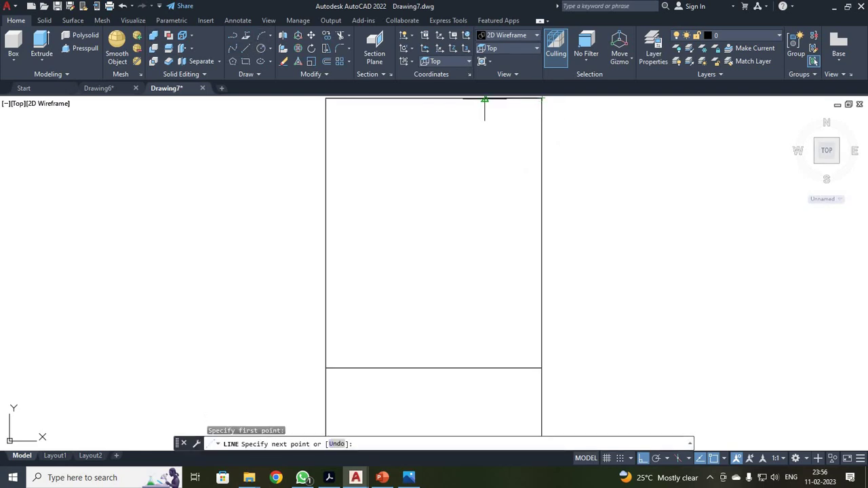
text(10)
key(Return)
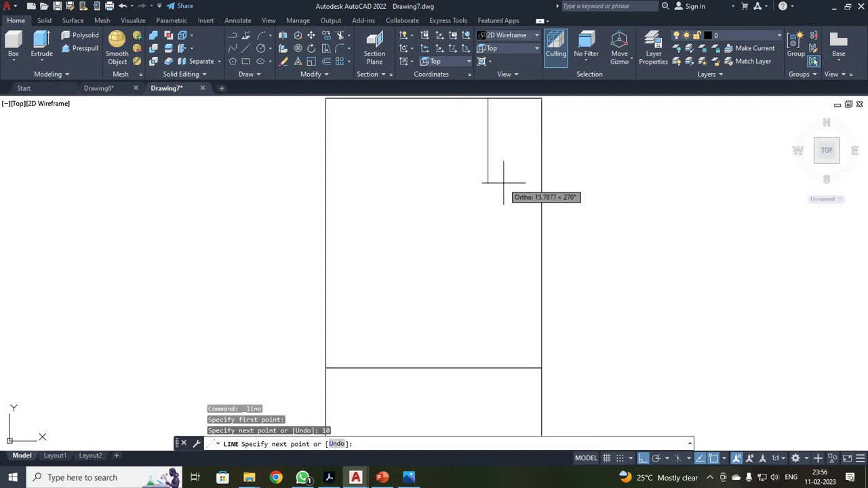
text(10)
key(Return)
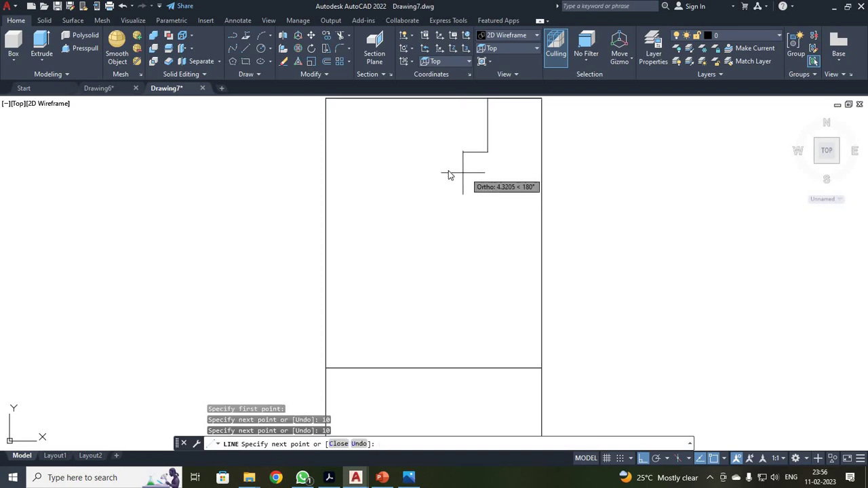
Continue the line 20 left, 30 down and 20 right, and close it into the pocket rectangle, checking the sizes against the PDF.
key(alt+Tab)
key(alt+Tab)
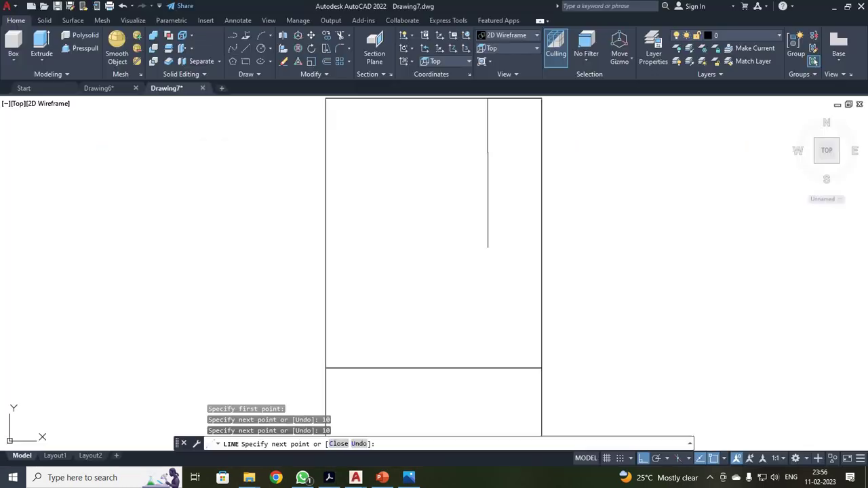
key(alt+Tab)
text(2)
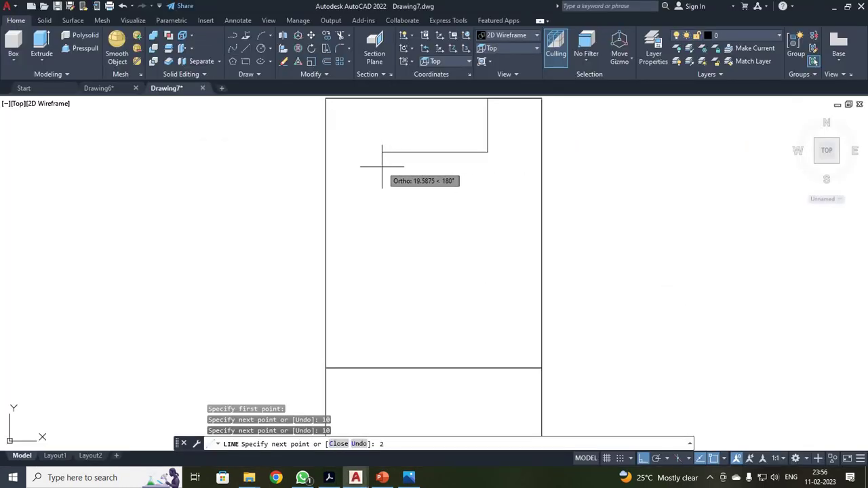
text(0)
key(Return)
text(3)
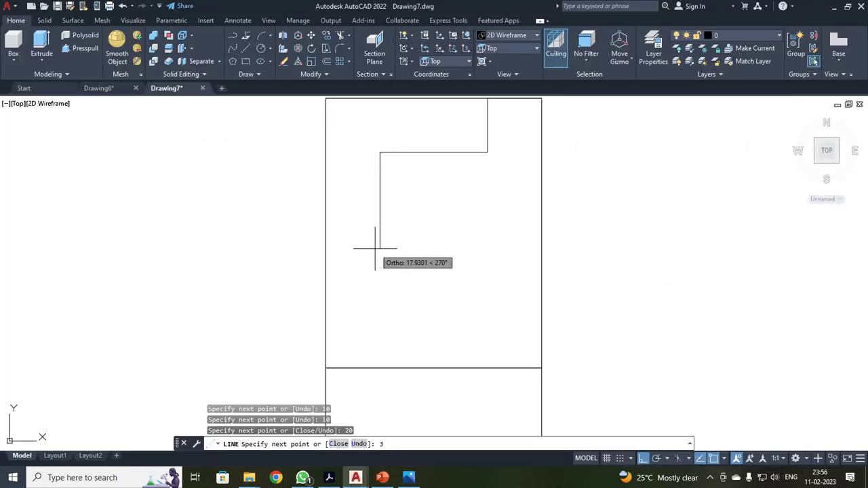
text(0)
key(Return)
text(2)
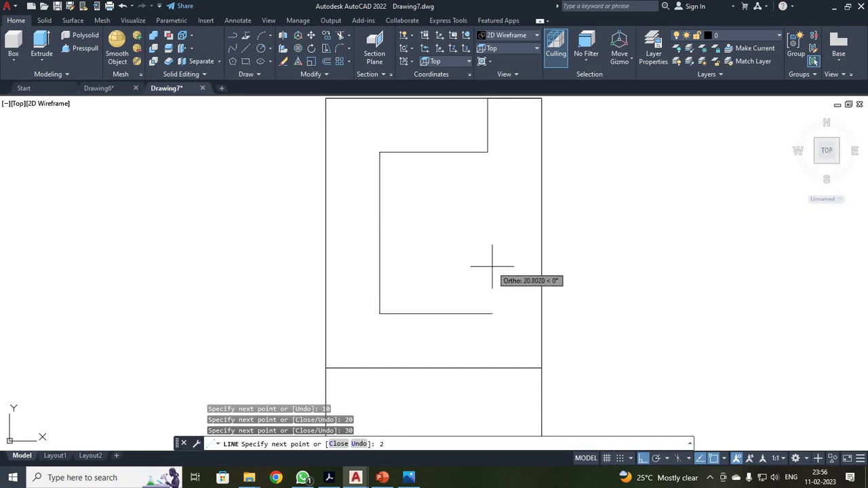
text(0)
key(Return)
click(487, 152)
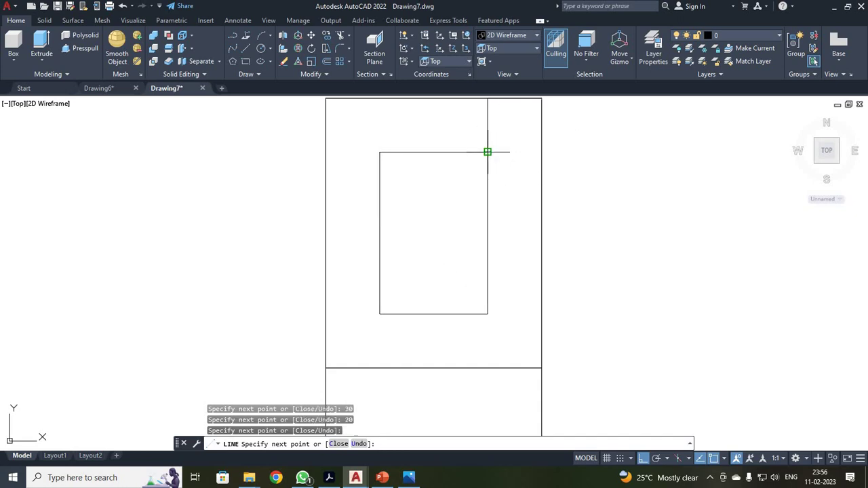
key(Escape)
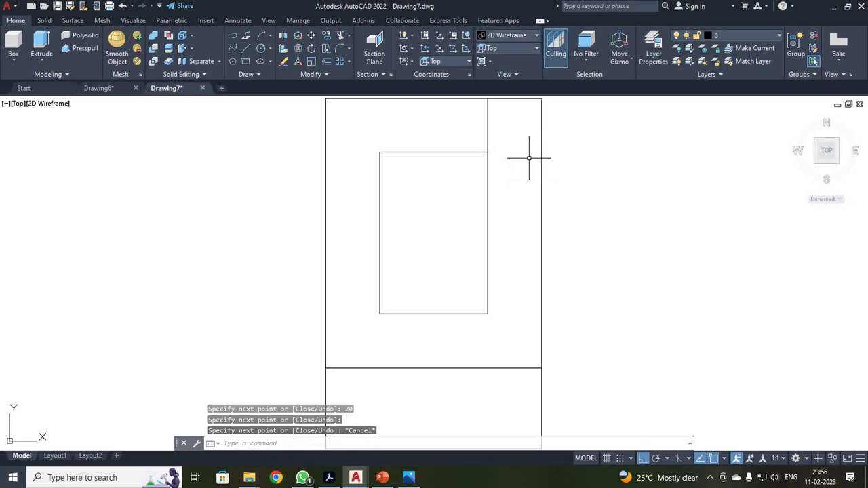
Delete the two construction lines connecting the pocket rectangle to the base's corner.
click(487, 129)
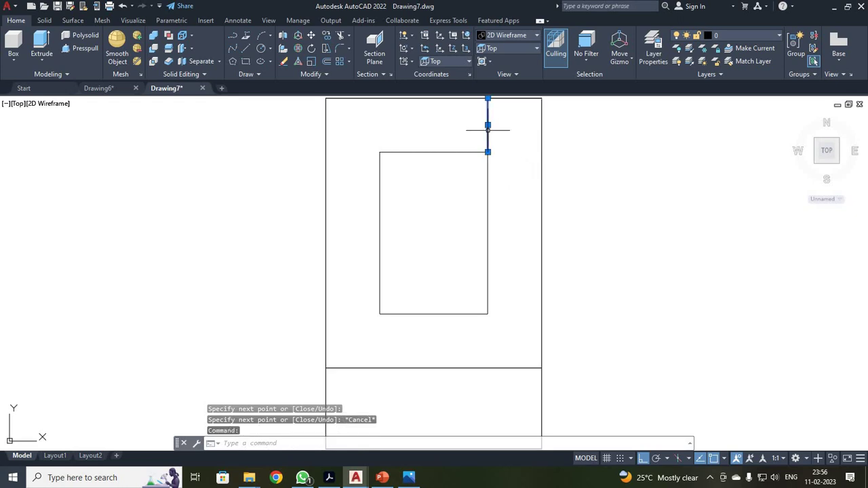
click(513, 99)
key(Delete)
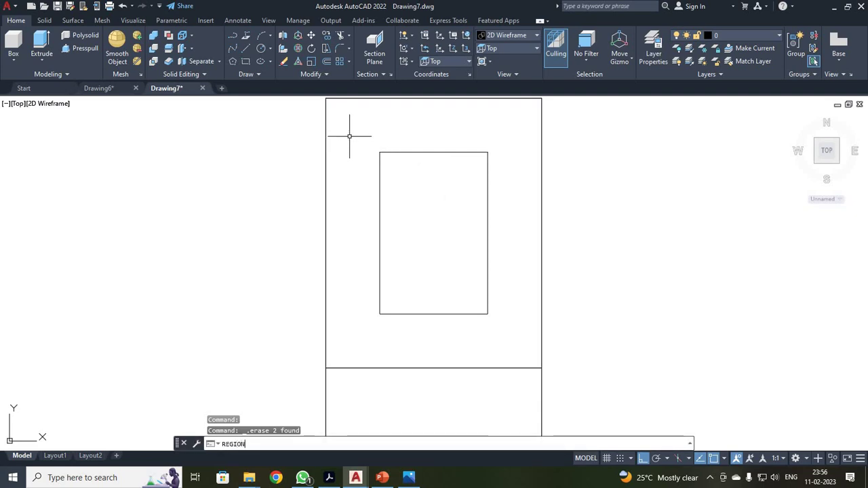
Convert the four lines of the pocket rectangle into a single region.
key(Return)
click(354, 134)
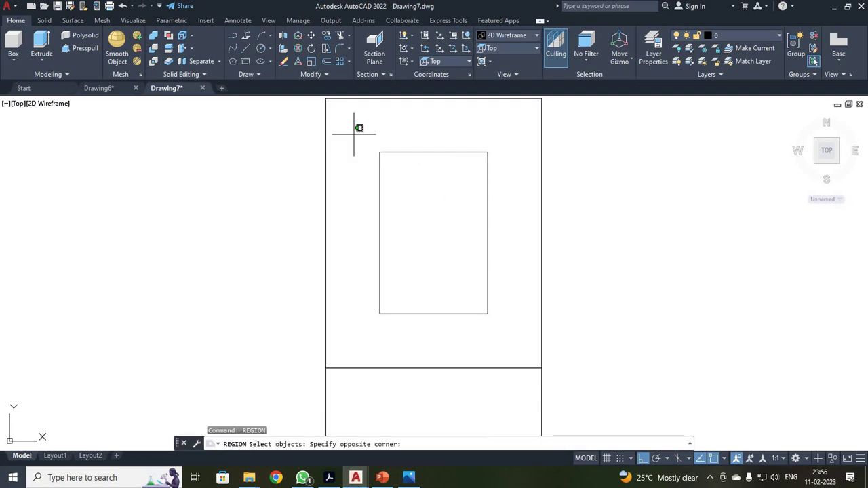
click(510, 325)
key(Return)
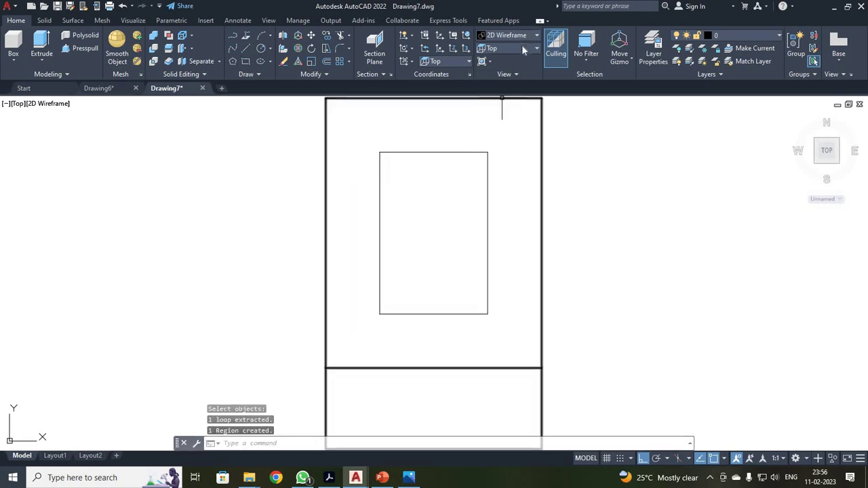
In the SE Isometric view, extrude the pocket region upward through the base to well above its top face.
click(522, 49)
click(503, 135)
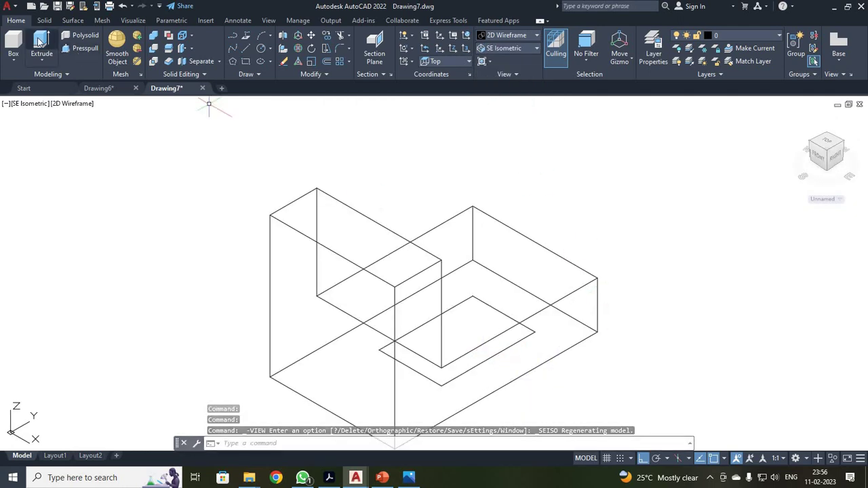
click(41, 42)
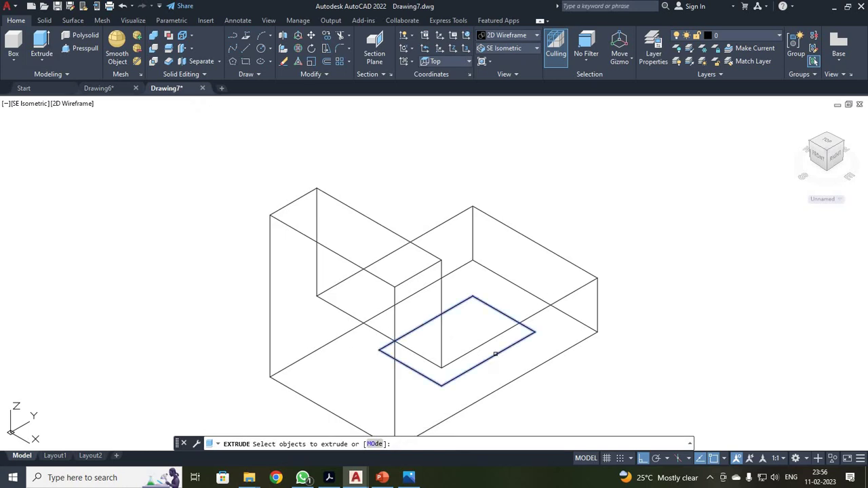
click(496, 354)
key(Return)
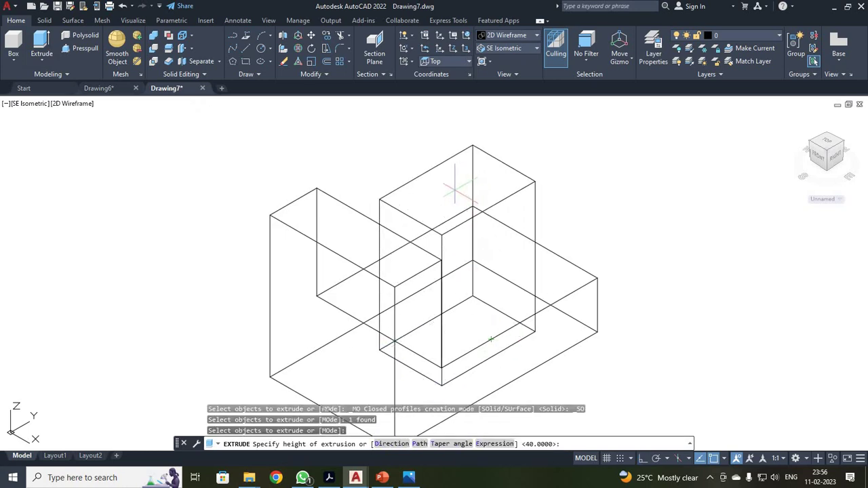
click(448, 189)
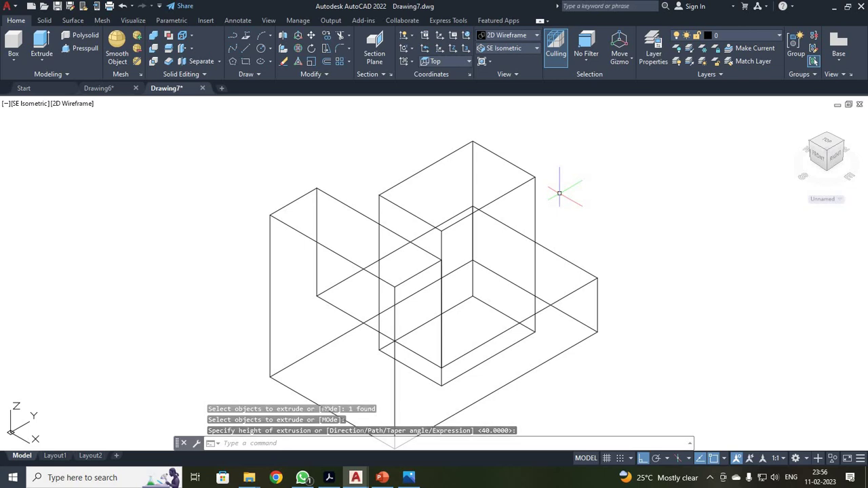
Display both solids in the Shaded visual style.
click(511, 49)
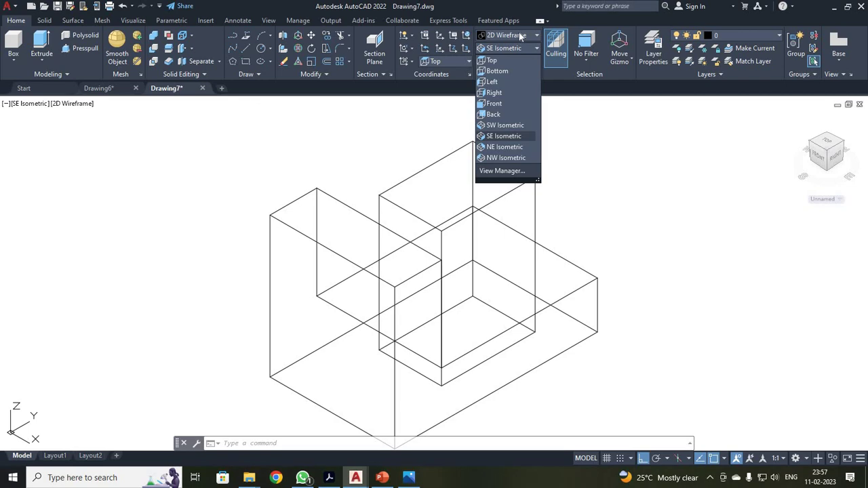
click(520, 35)
click(498, 91)
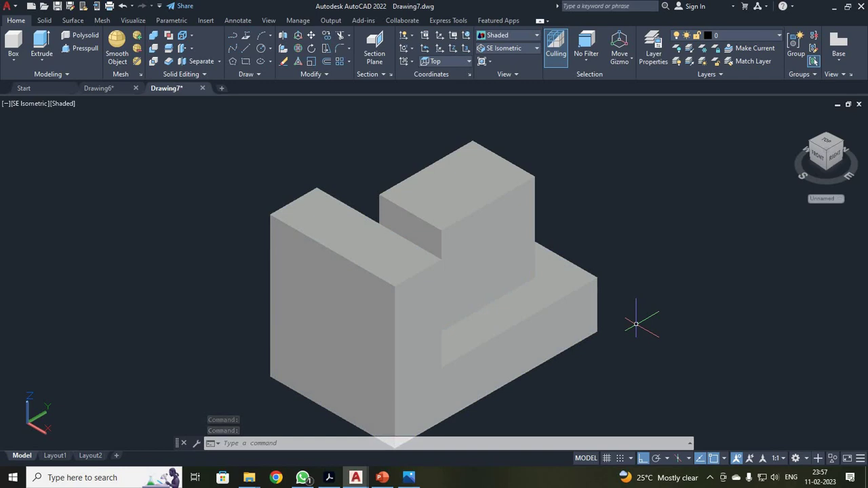
Subtract the extruded pocket block from the L-shaped bracket solid to cut the rectangular pocket through its base.
text(su)
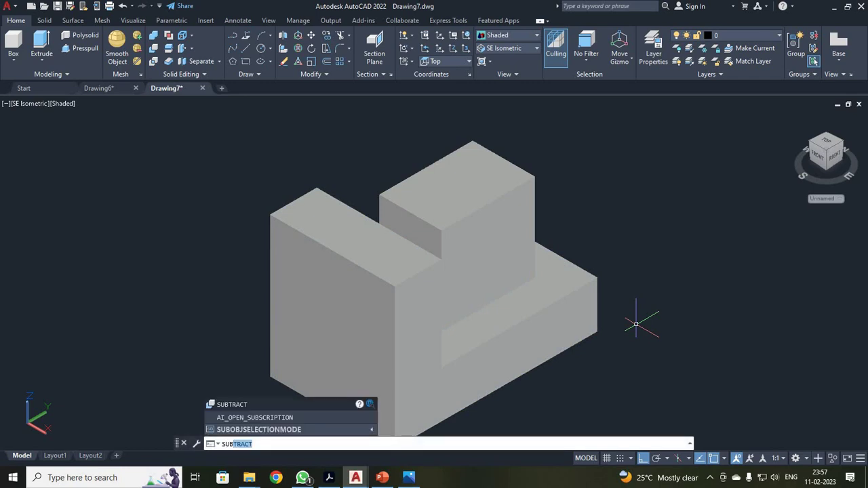
text(b)
key(Return)
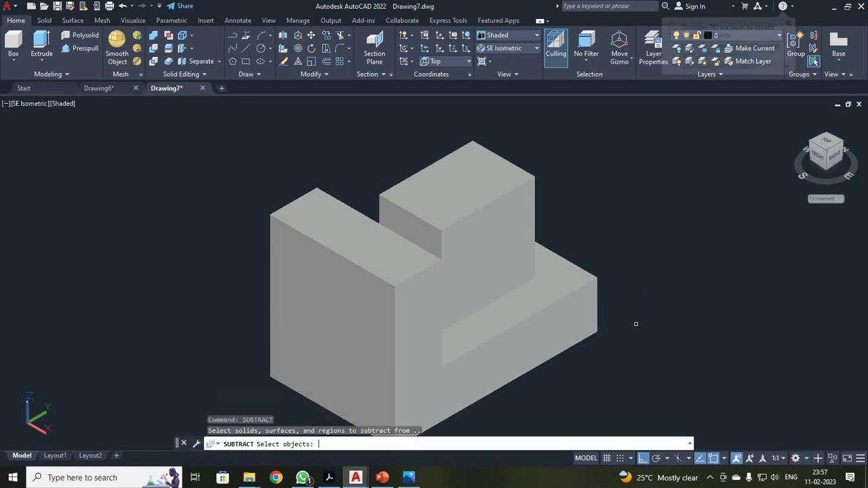
click(486, 357)
key(Return)
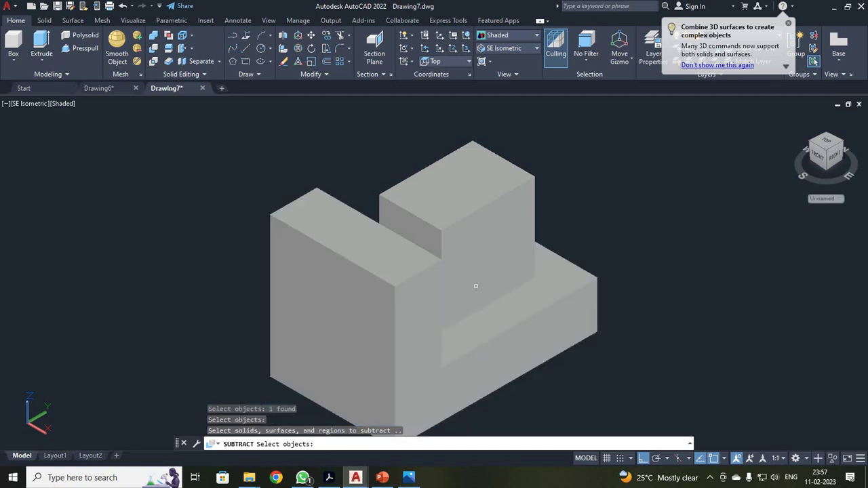
click(495, 242)
key(Return)
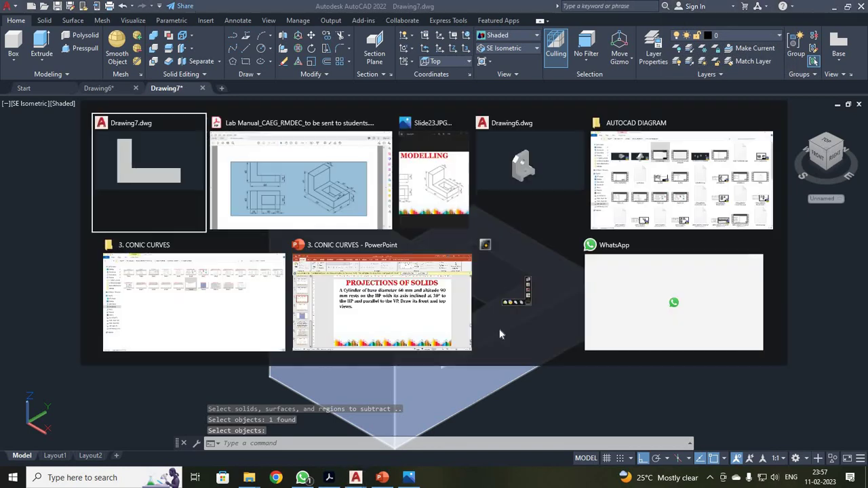
Check the isometric orientation in the reference image Slide23.JPG and show the AutoCAD bracket in the matching NE Isometric view.
key(alt+Tab)
key(alt+Tab)
click(830, 11)
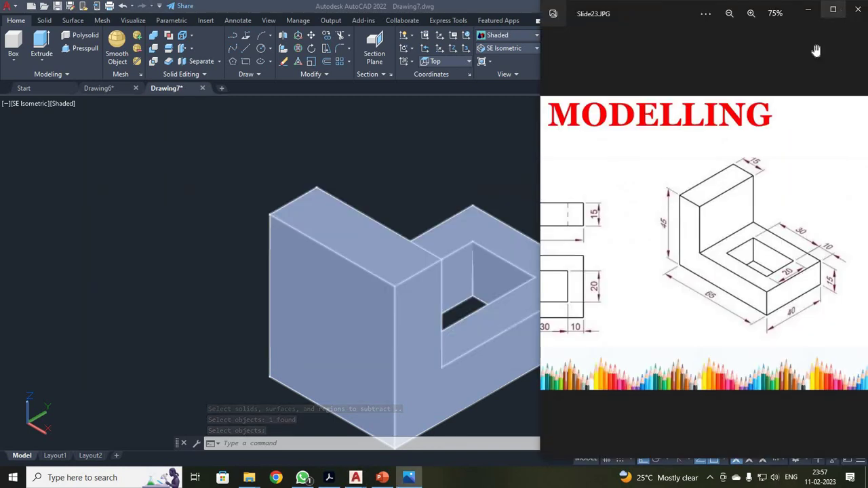
scroll(631, 296, down, 4)
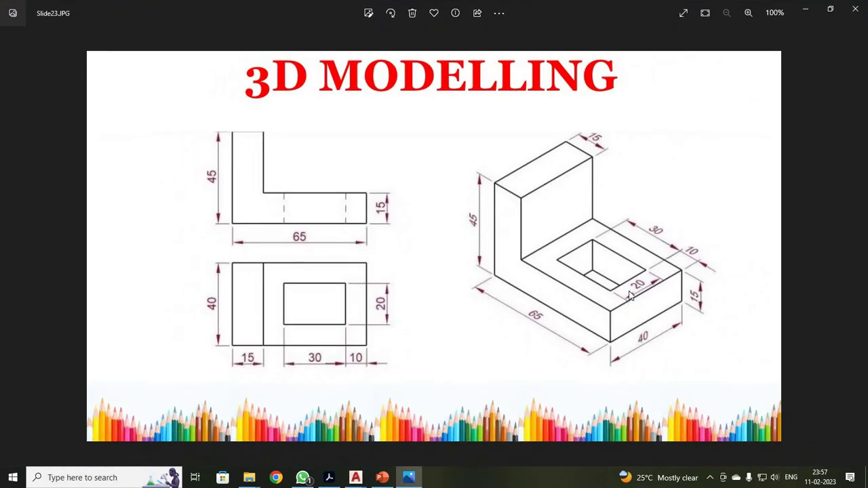
key(alt+Tab)
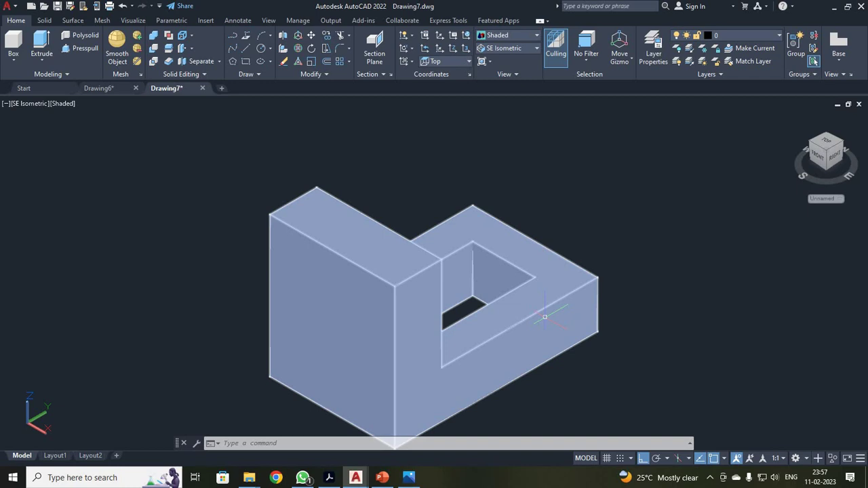
click(515, 48)
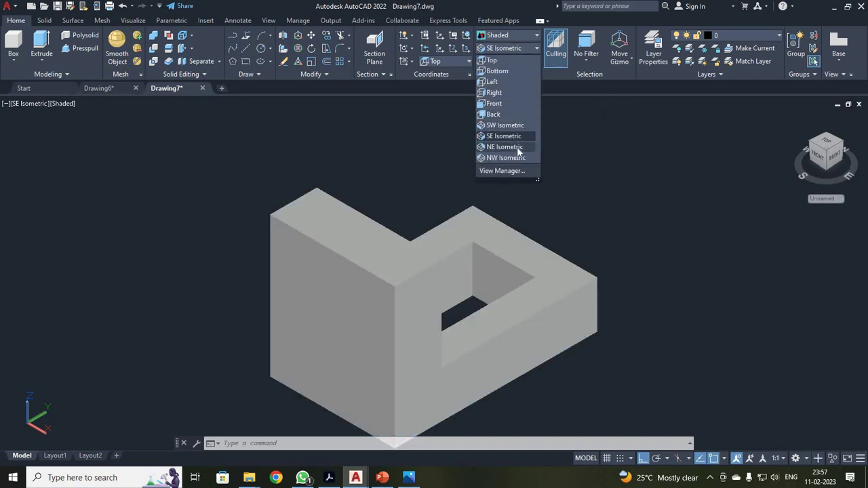
click(517, 150)
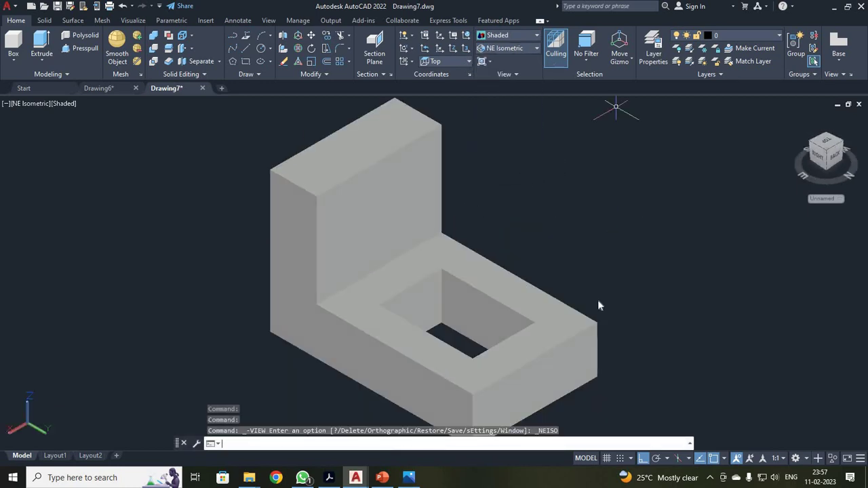
Compare the bracket side by side with the reference image Slide23.JPG and return to Drawing7 in the maximized AutoCAD window.
key(alt+Tab)
key(alt+Tab)
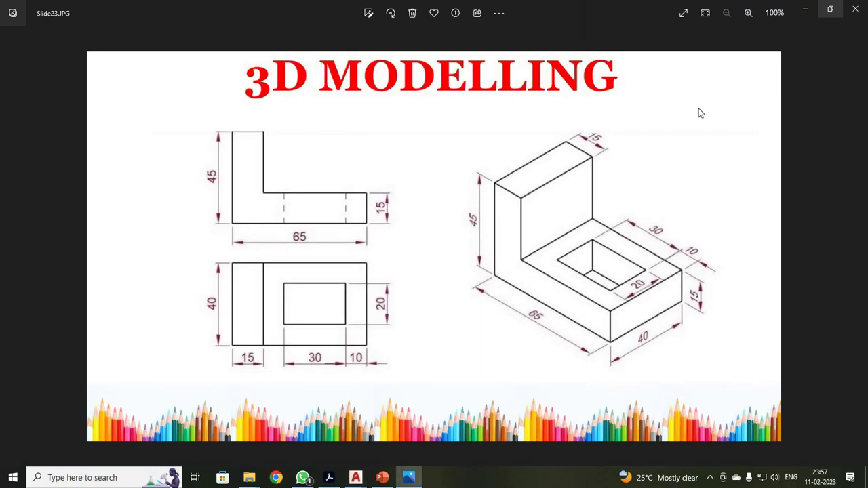
key(super+Down)
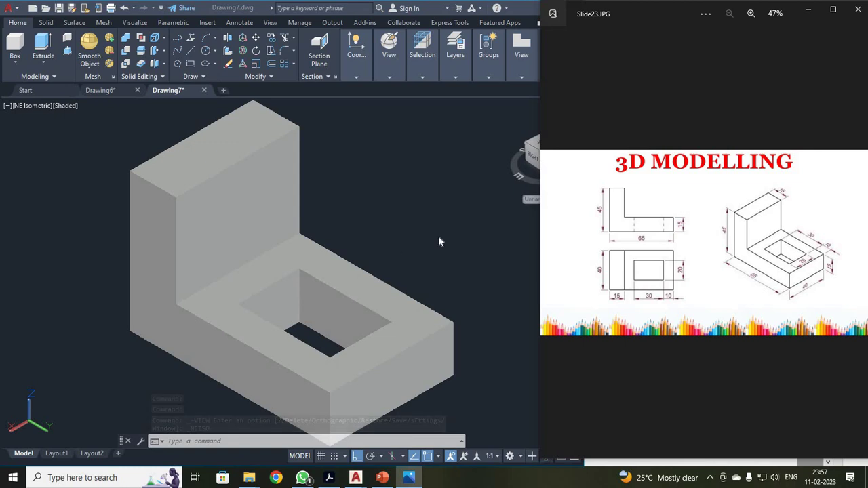
click(833, 9)
key(alt+Tab)
key(alt+Tab)
key(alt+Tab)
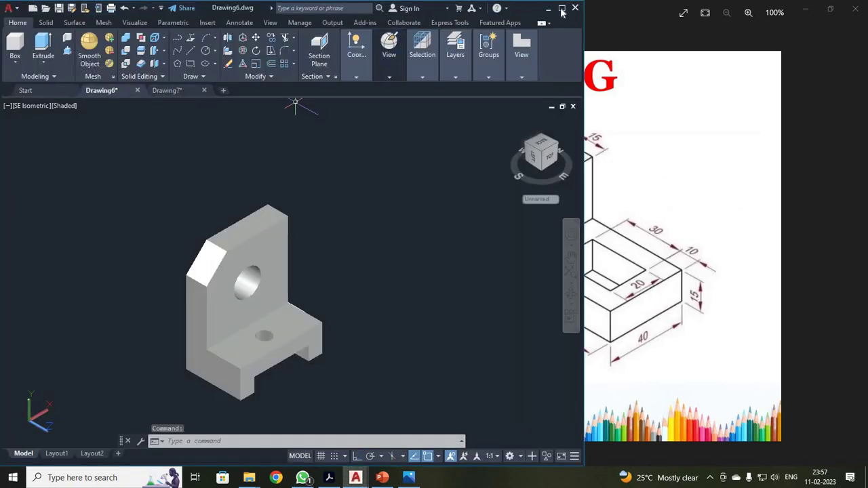
click(562, 10)
click(173, 88)
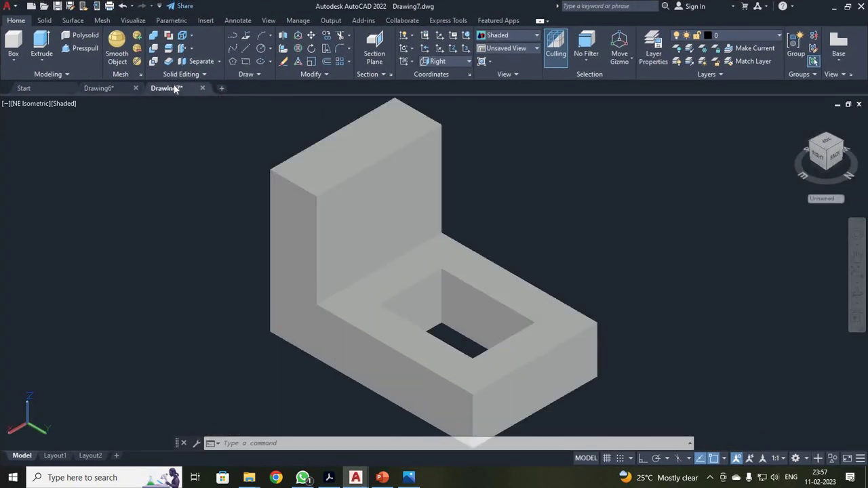